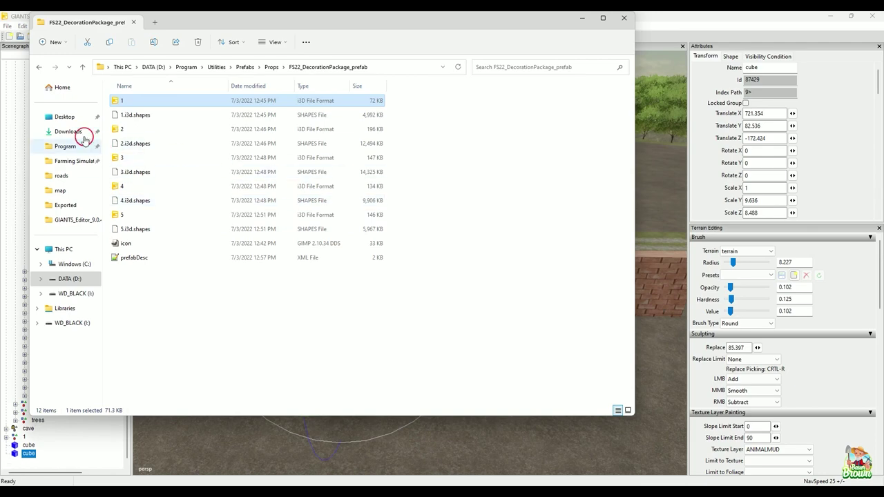
Open the wall.i3d file from the Desktop folder in Notepad++ for editing
click(65, 117)
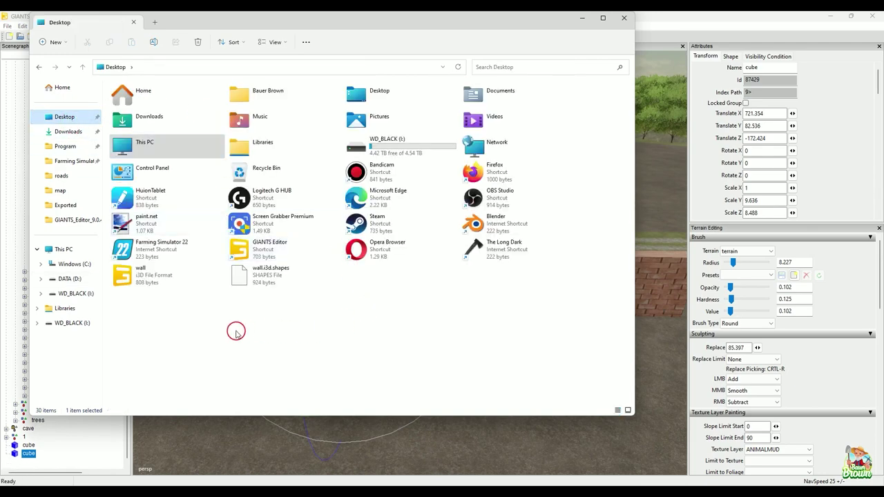
click(147, 275)
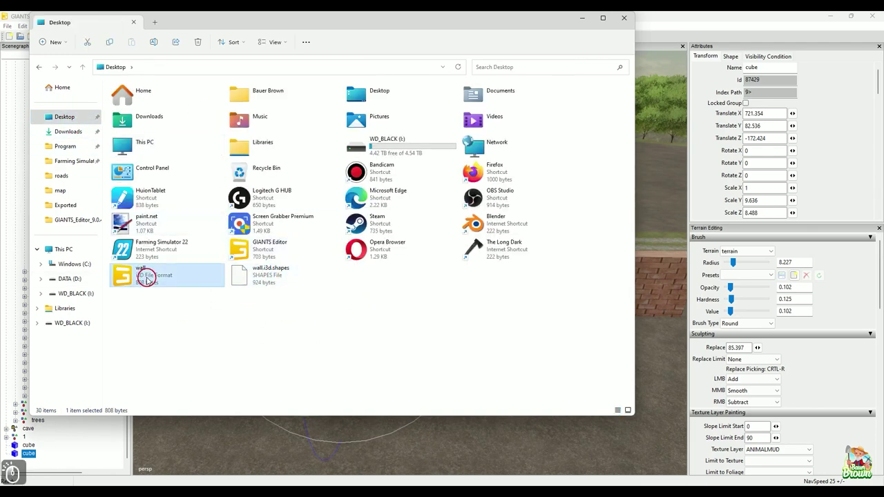
right_click(147, 278)
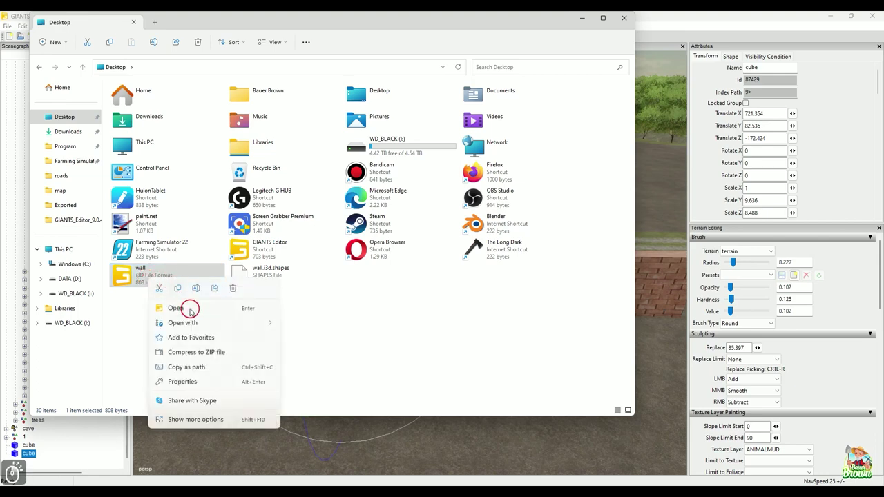
mouse_move(192, 328)
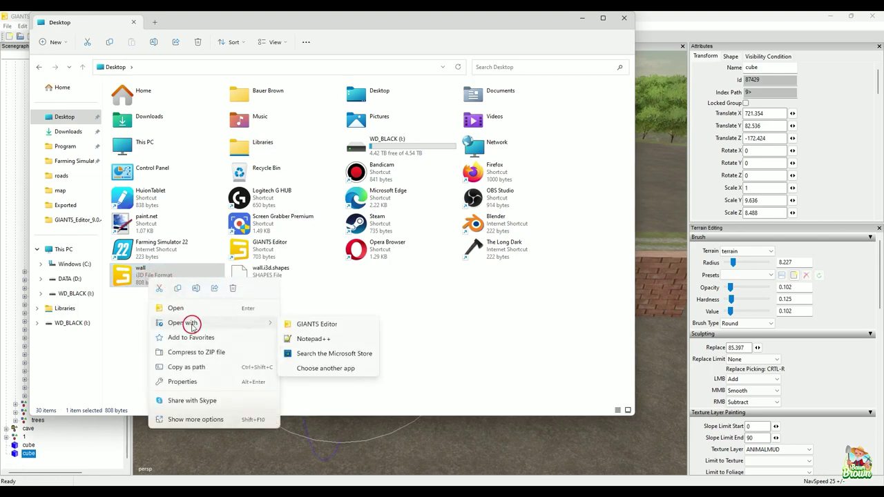
click(306, 340)
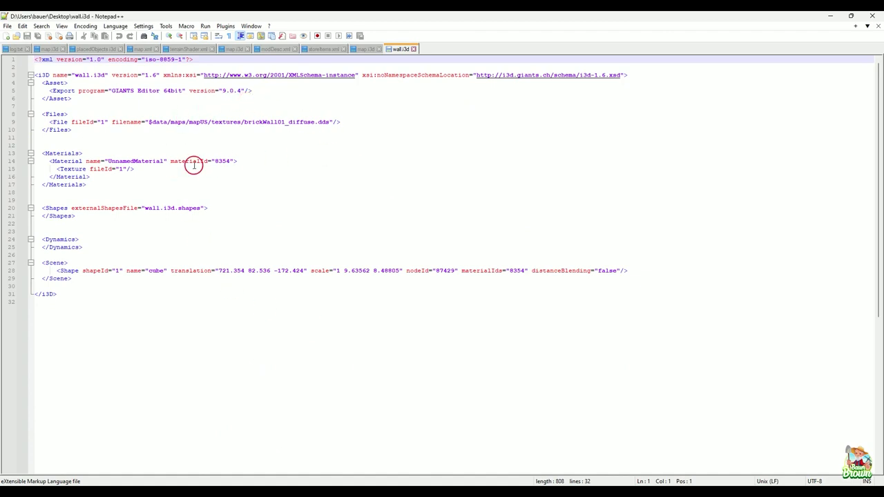
Rename the UnnamedMaterial entry in the Materials section to wallMaterial
click(163, 161)
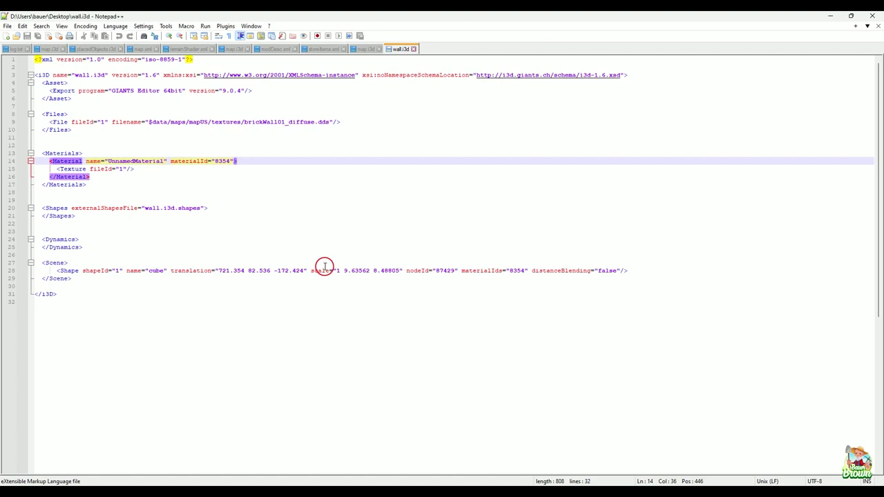
key(BackSpace)
key(BackSpace)
key(BackSpace)
key(BackSpace)
key(BackSpace)
key(BackSpace)
key(BackSpace)
key(BackSpace)
key(BackSpace)
key(BackSpace)
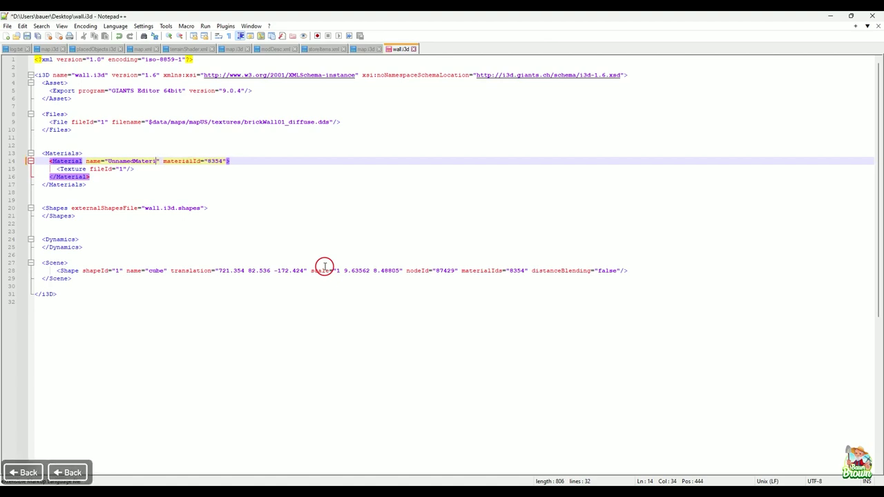
key(BackSpace)
key(BackSpace)
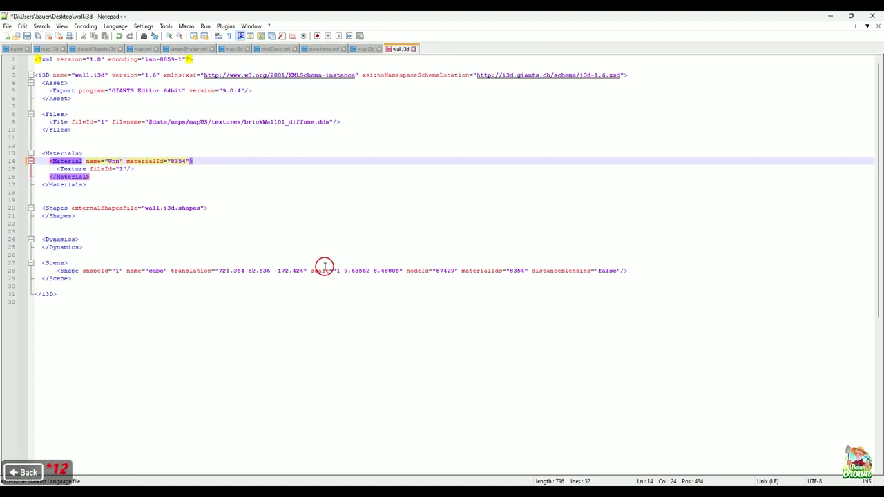
key(BackSpace)
key(BackSpace)
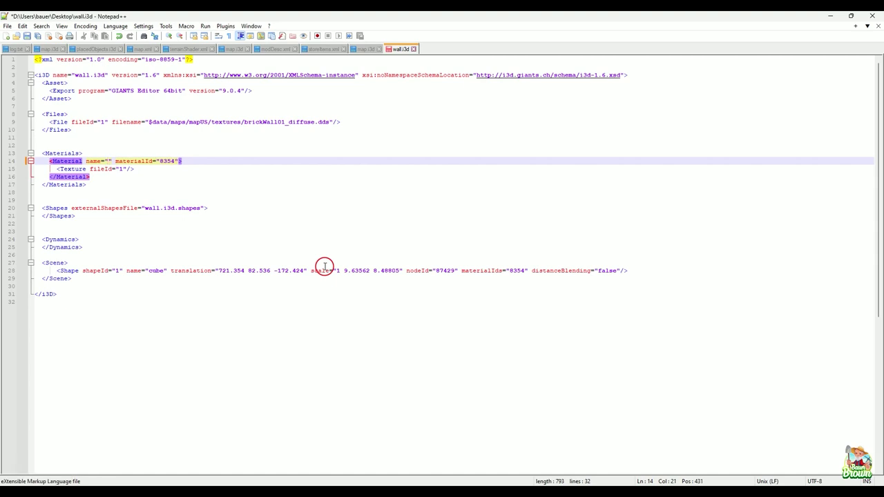
text(wall)
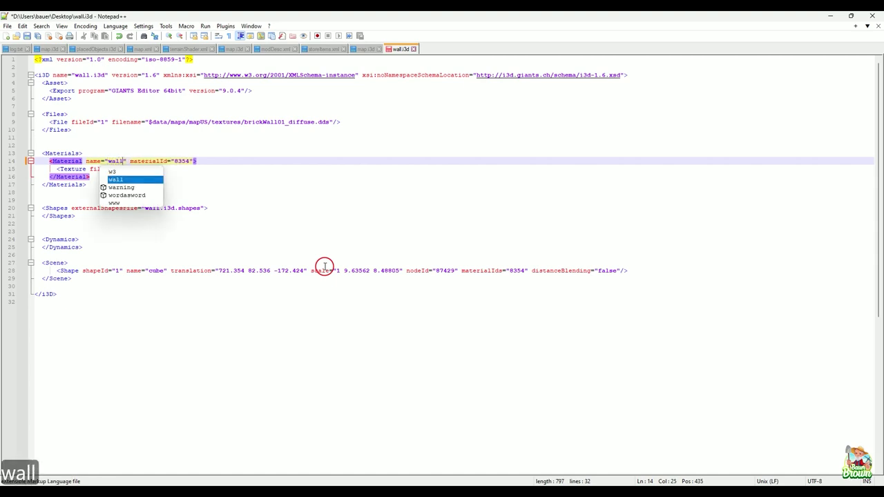
text(Mater)
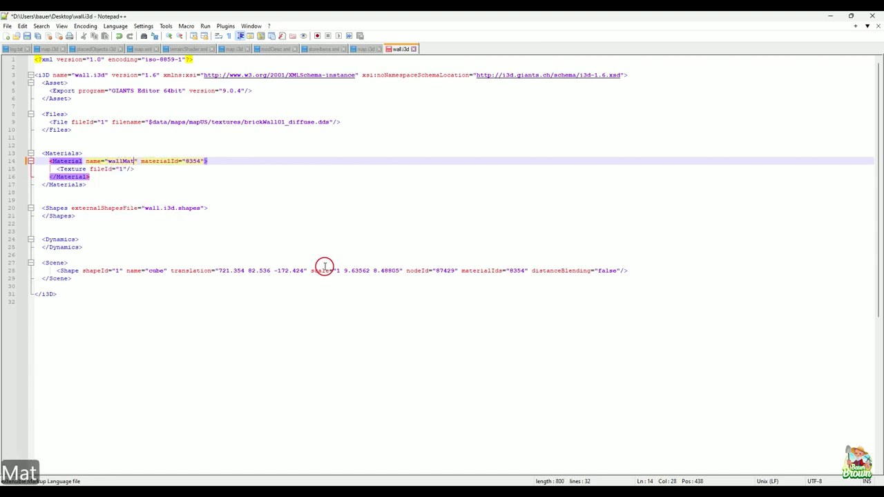
text(ial)
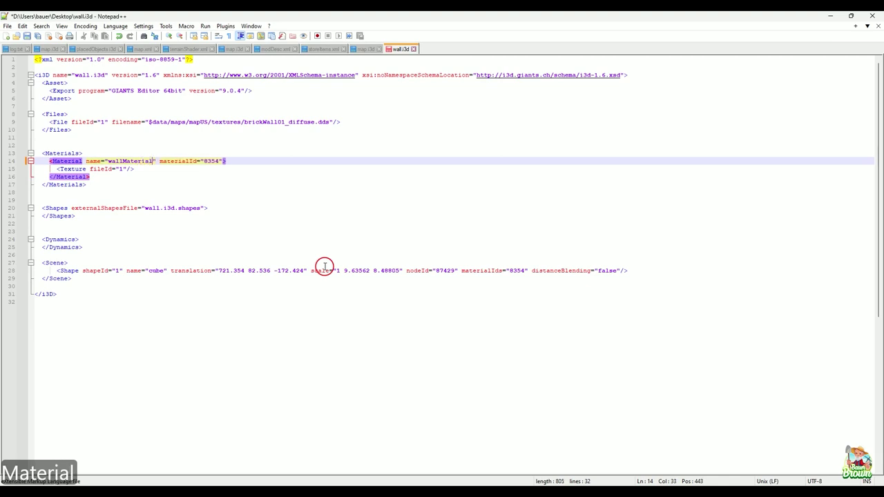
Set the wallMaterial entry's materialId to 9999 and save wall.i3d
click(219, 162)
key(BackSpace)
key(BackSpace)
key(BackSpace)
key(BackSpace)
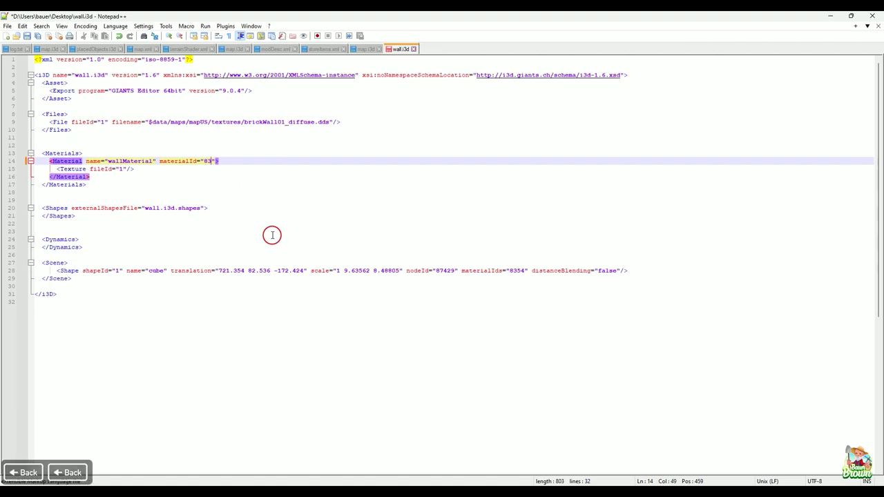
text(9999)
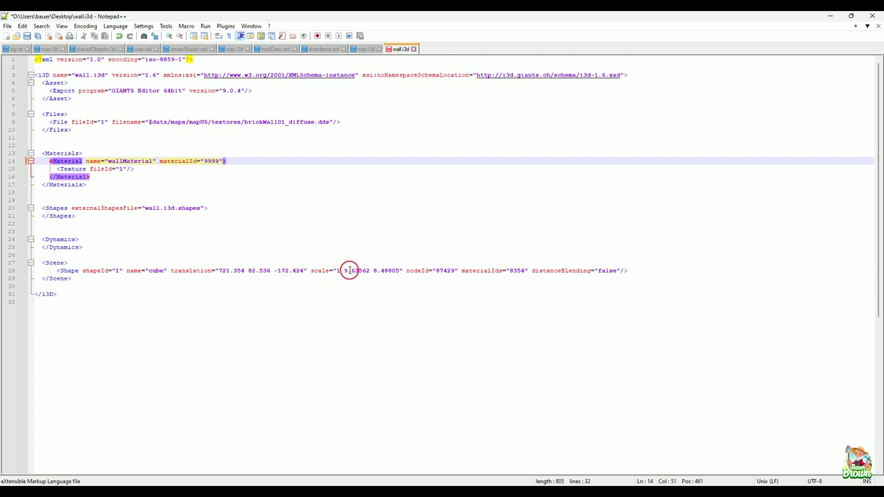
key(ctrl+s)
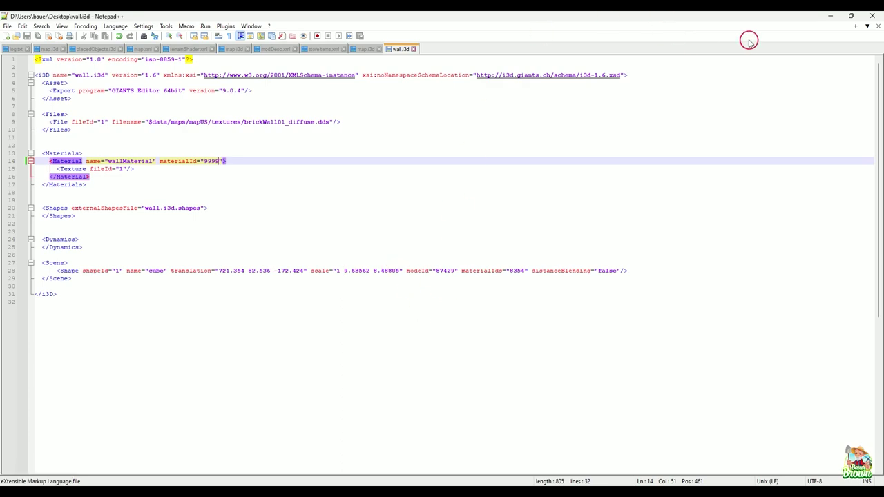
Switch to GIANTS Editor and import the edited wall.i3d from the Desktop folder into the map scene
click(833, 16)
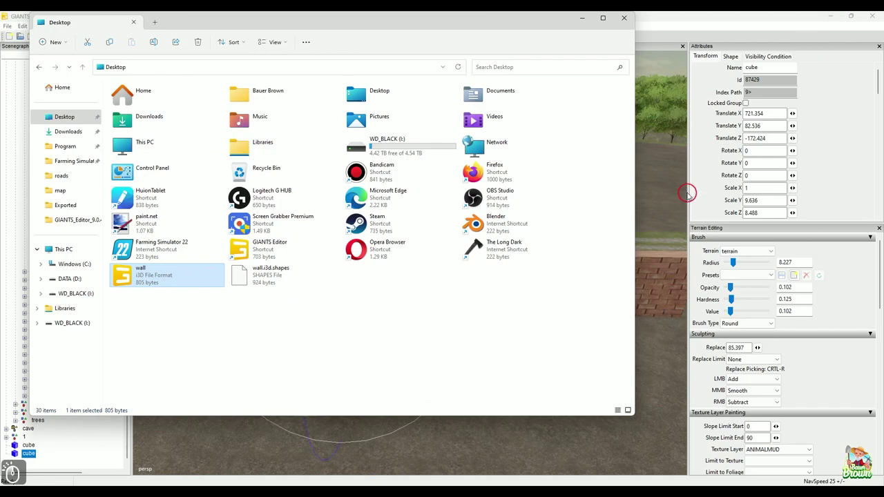
click(583, 21)
alt+scroll(492, 253, down, 3)
alt+middle_drag(472, 272, 521, 255)
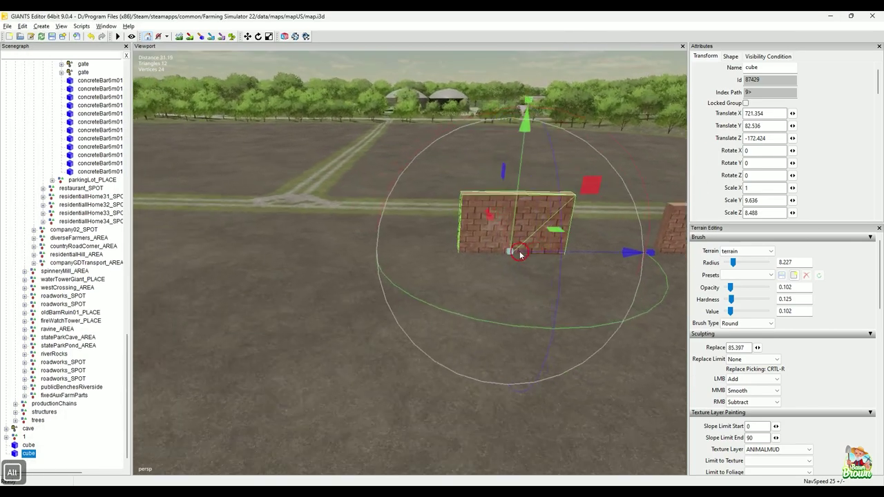
alt+drag(520, 255, 489, 286)
click(415, 493)
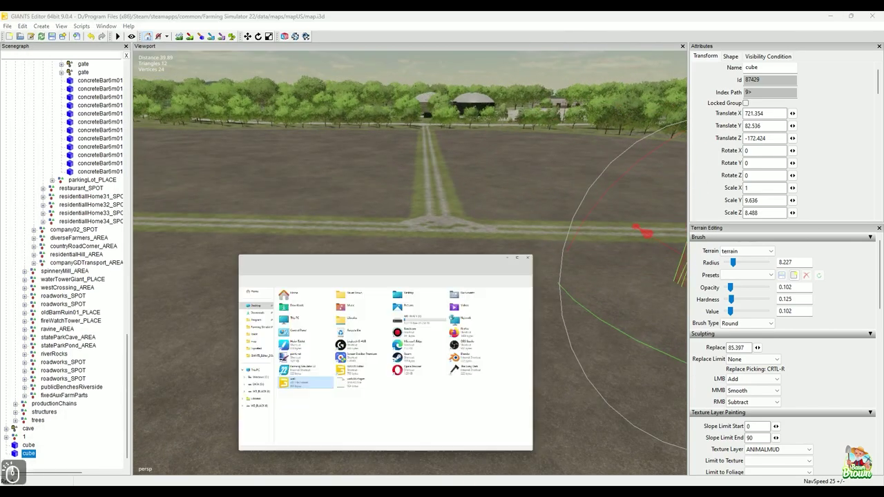
drag(159, 277, 359, 437)
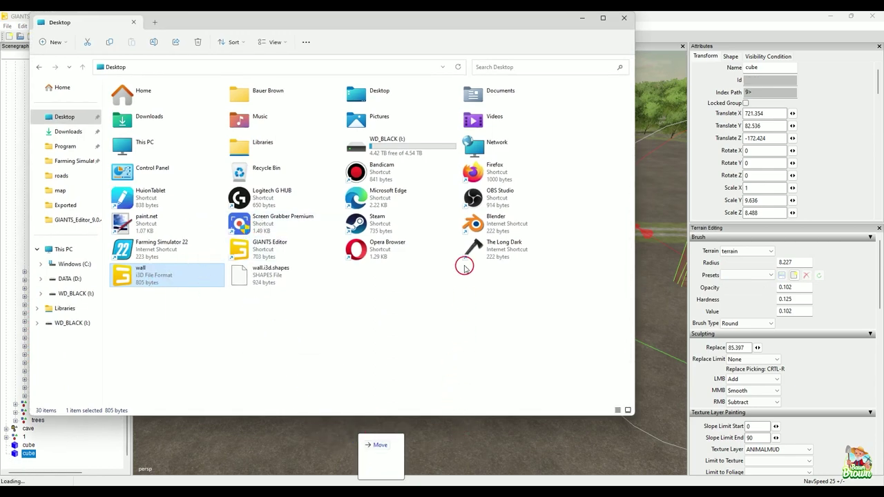
click(581, 17)
Place the imported cube on the open ground beside the existing brick wall, and raise it to about 88.2 in Translate Y
alt+middle_drag(389, 274, 334, 322)
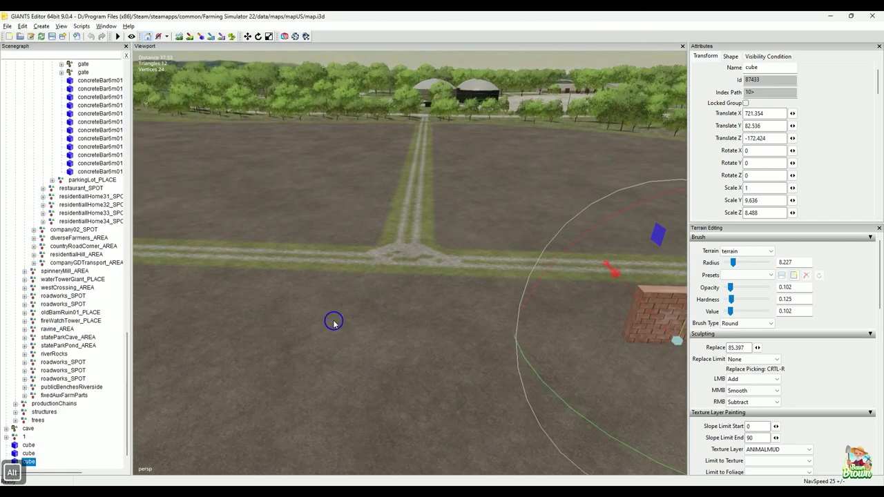
alt+drag(334, 322, 344, 296)
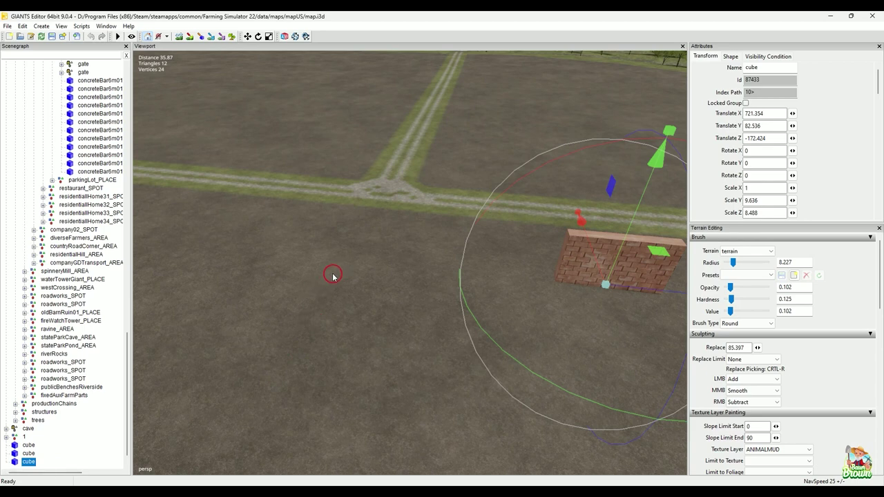
key(ctrl+b)
click(271, 279)
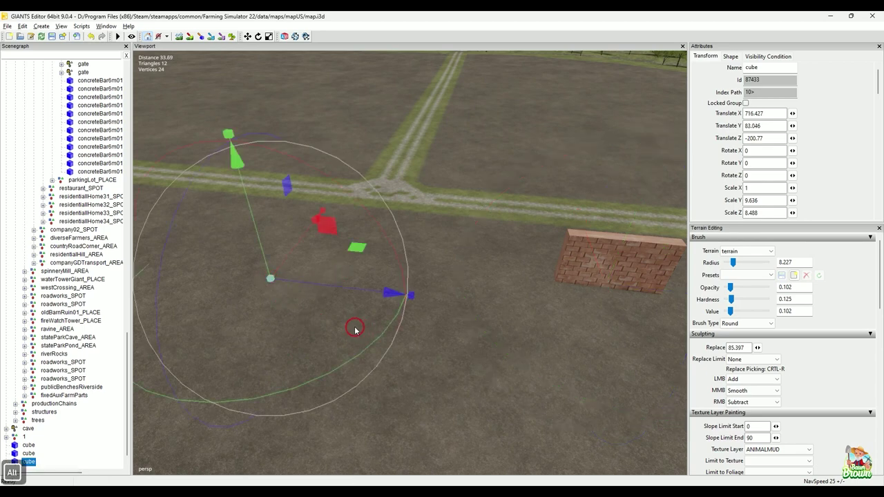
alt+drag(355, 330, 344, 371)
drag(342, 202, 336, 141)
alt+middle_drag(284, 345, 301, 339)
alt+drag(301, 339, 327, 333)
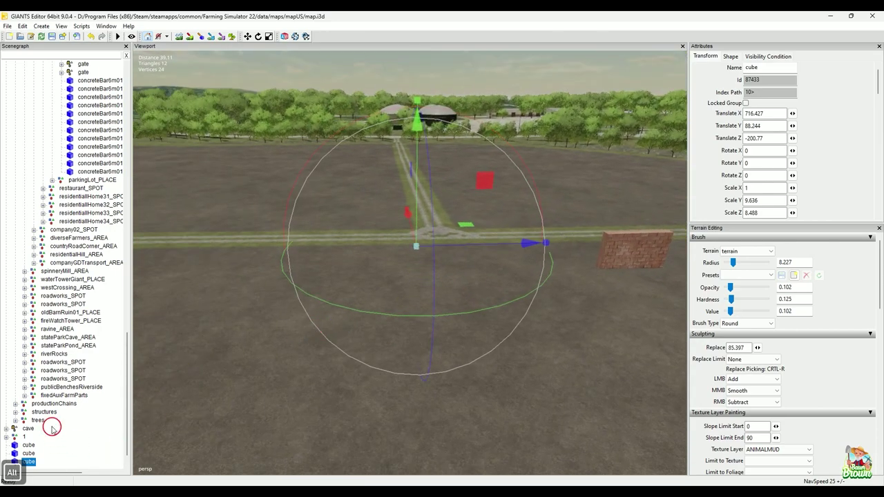
Delete the newly imported cube from the scene
scroll(75, 399, down, 1)
alt+drag(205, 355, 294, 339)
alt+right_drag(293, 339, 348, 318)
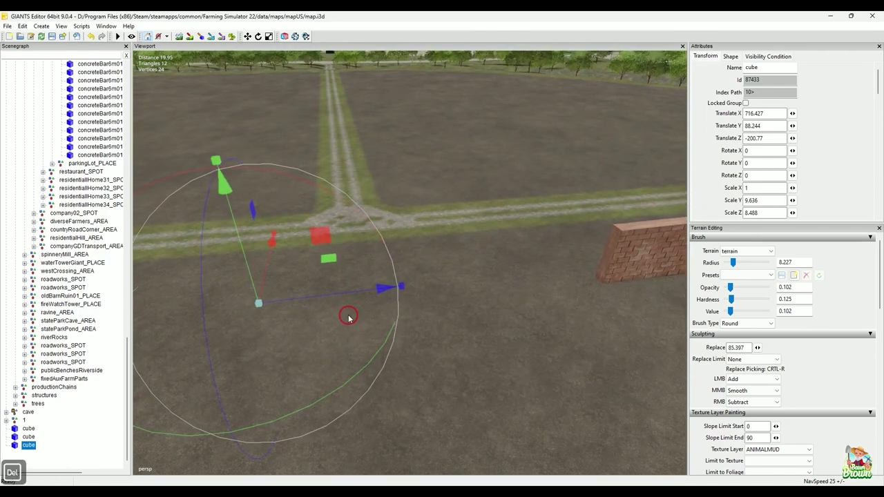
key(Delete)
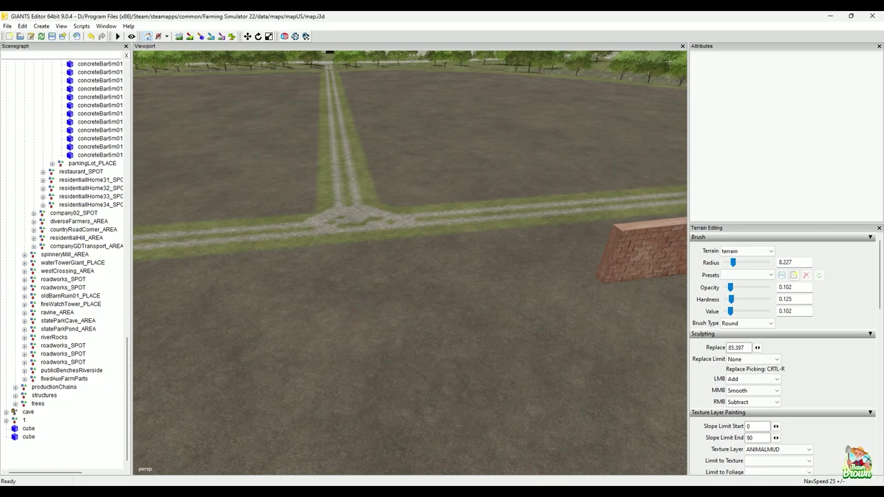
Switch to Notepad++, undo the materialId change in wall.i3d so it matches the shape's materialIds, and save the file
click(550, 492)
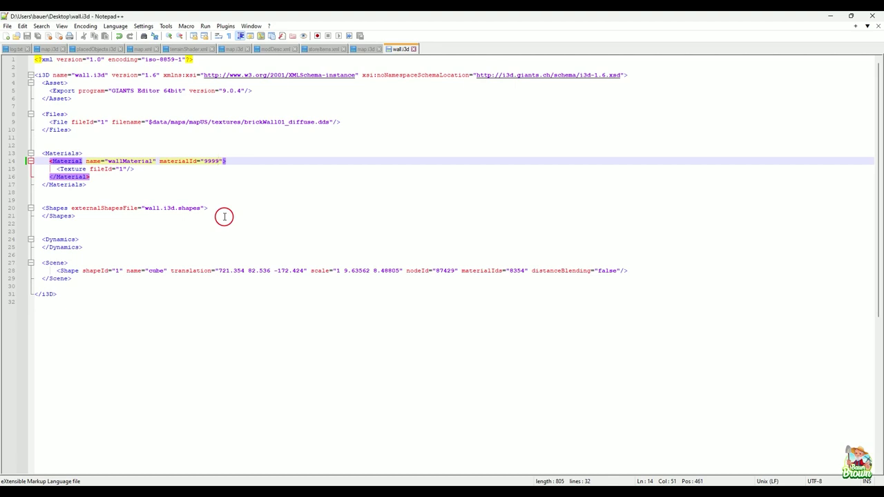
key(ctrl+z)
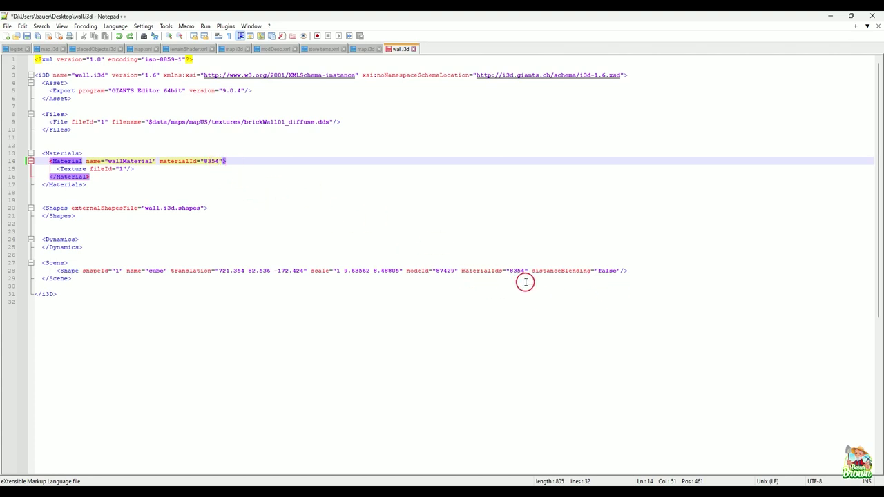
key(ctrl+s)
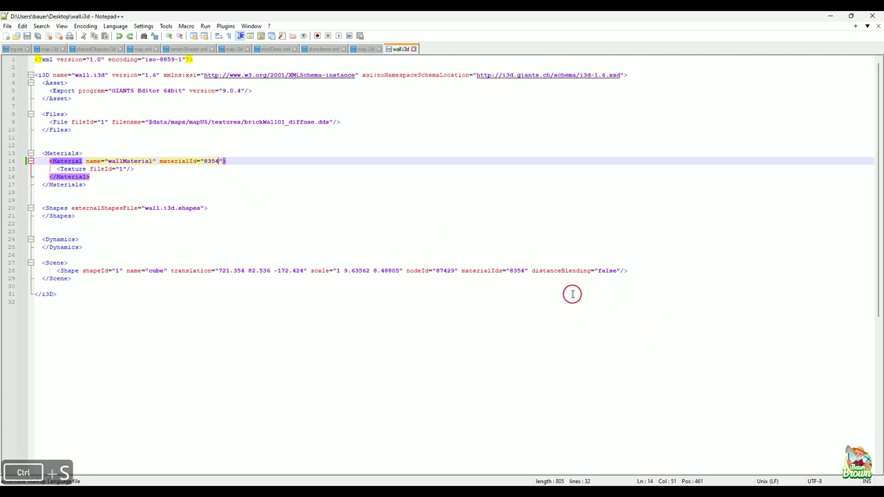
Return to GIANTS Editor and import the corrected wall.i3d from the Desktop folder into the map scene
mouse_move(553, 482)
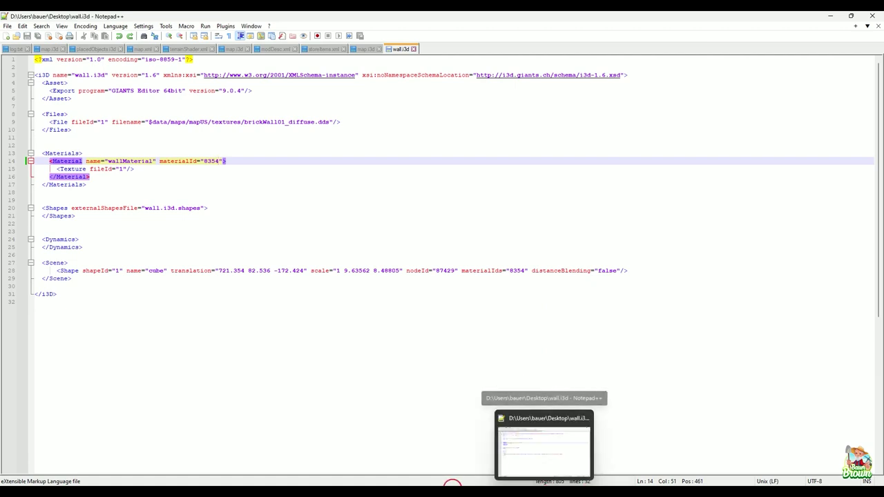
click(461, 483)
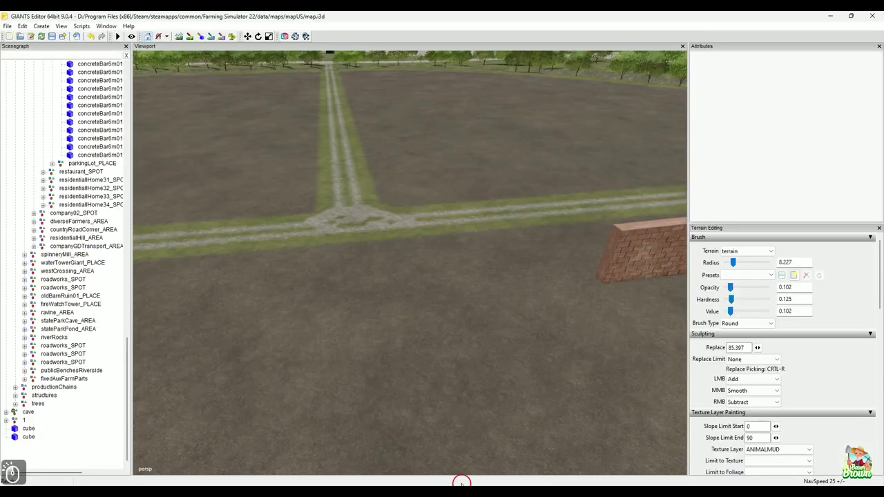
click(446, 486)
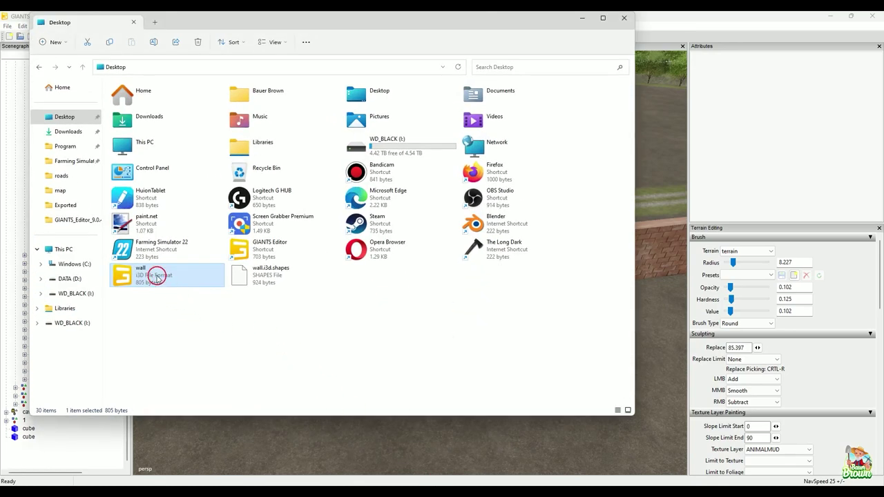
drag(156, 276, 464, 461)
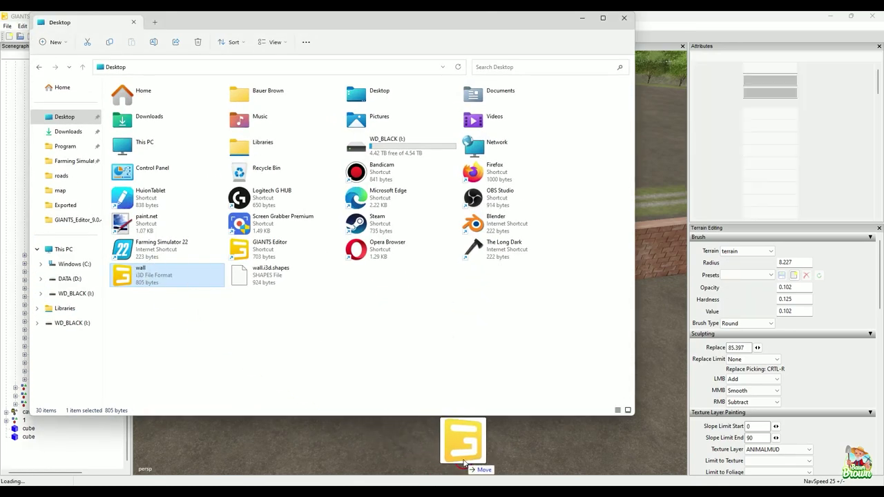
click(587, 20)
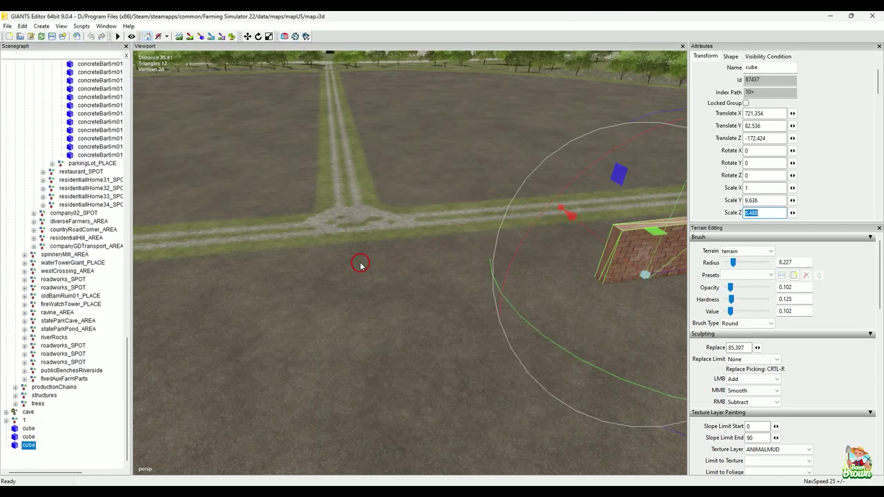
Place the imported wall on the open ground near the track junction, beside the existing brick wall
key(ctrl+b)
click(335, 304)
alt+drag(417, 354, 455, 371)
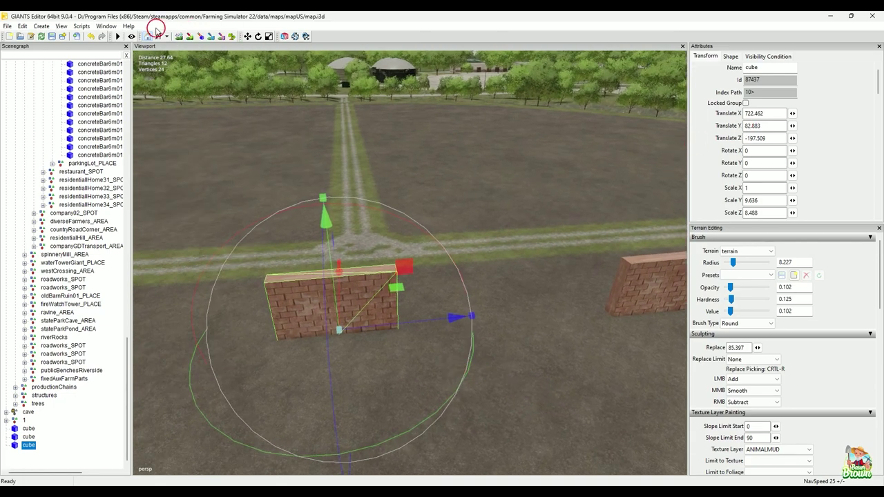
Open material editing for the imported wall and inspect it alongside the existing brick walls
click(105, 26)
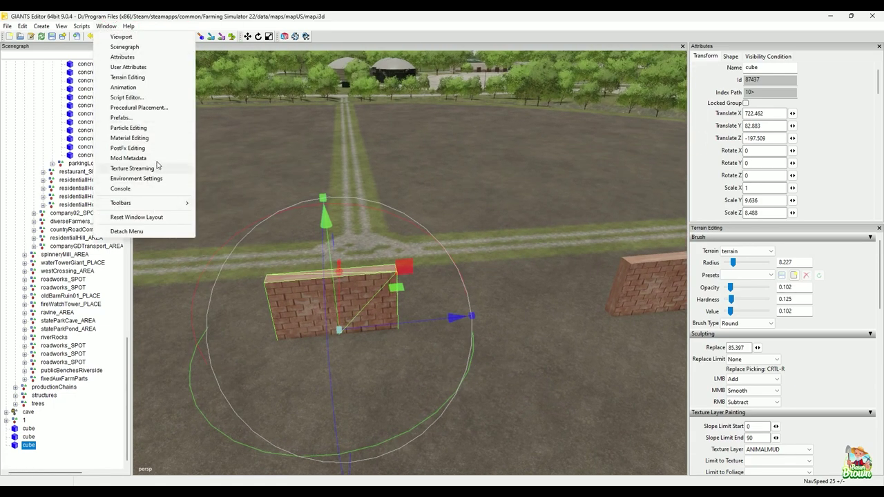
click(129, 139)
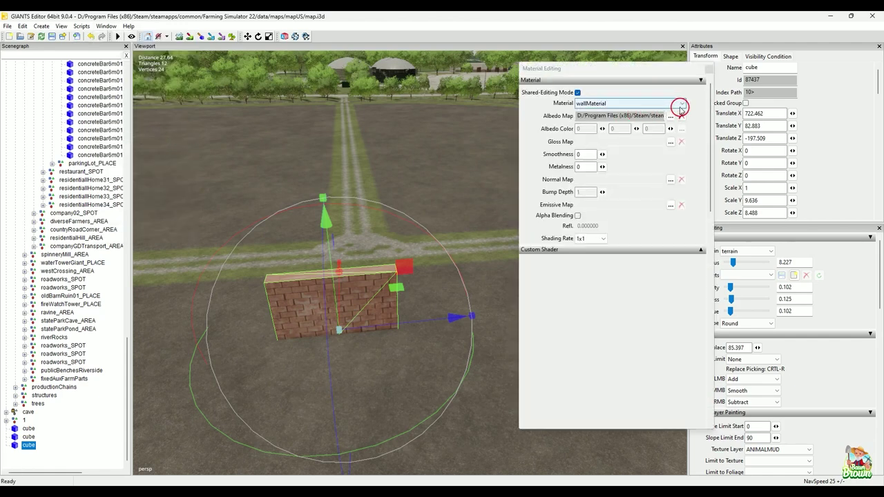
click(669, 108)
click(674, 112)
alt+drag(405, 298, 381, 323)
alt+right_drag(384, 317, 405, 308)
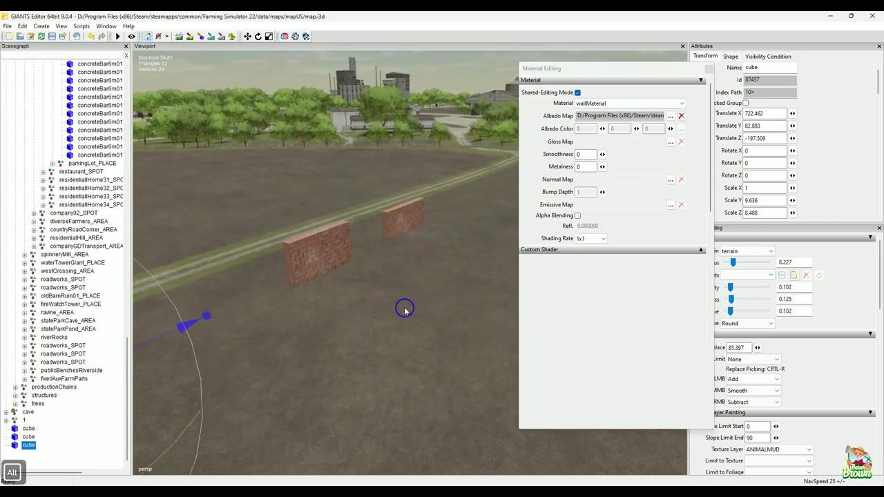
alt+drag(405, 309, 357, 316)
alt+right_drag(357, 316, 333, 318)
alt+drag(334, 318, 322, 314)
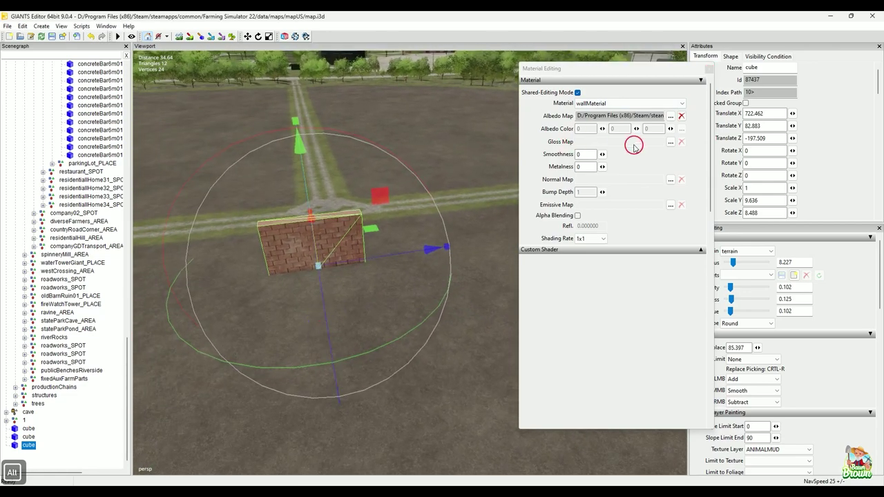
Replace the albedo map of wallMaterial with the carDealerWood_diffuse texture from the mapUS textures folder
click(670, 116)
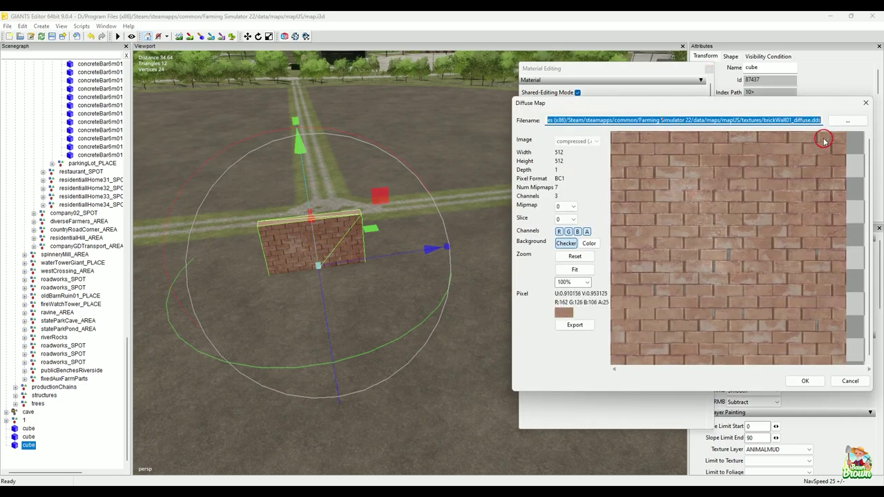
click(847, 120)
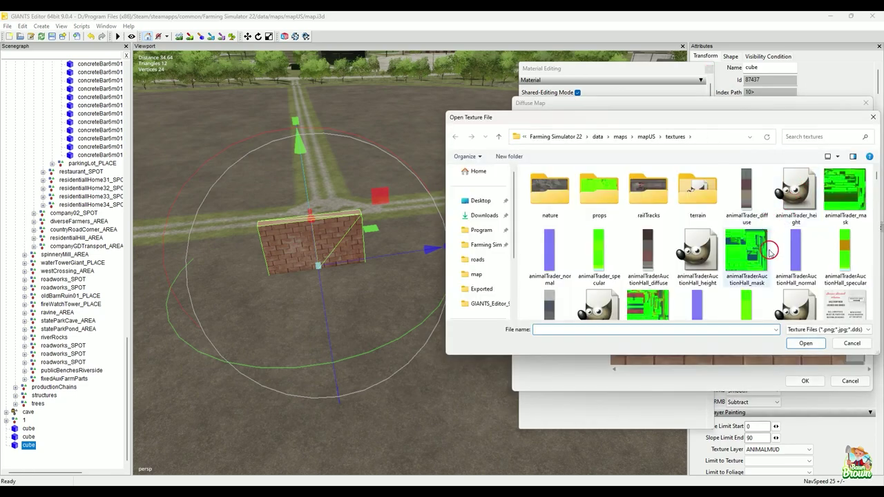
scroll(771, 252, down, 3)
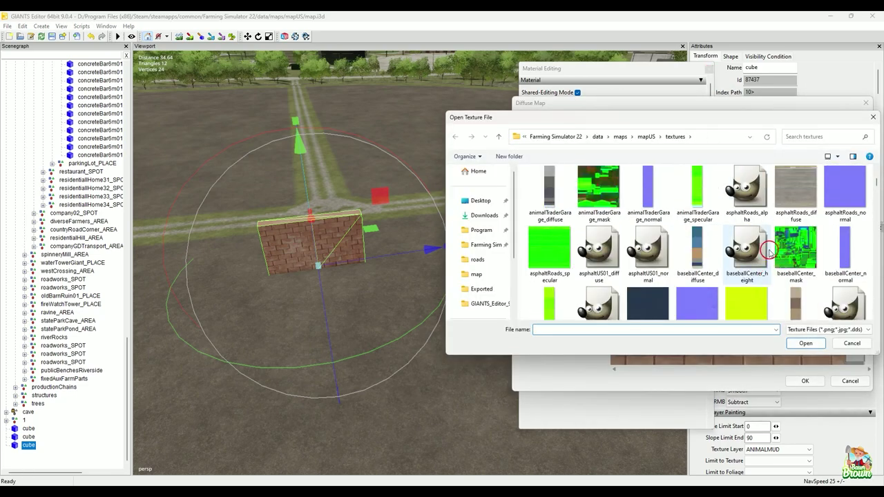
scroll(771, 252, down, 5)
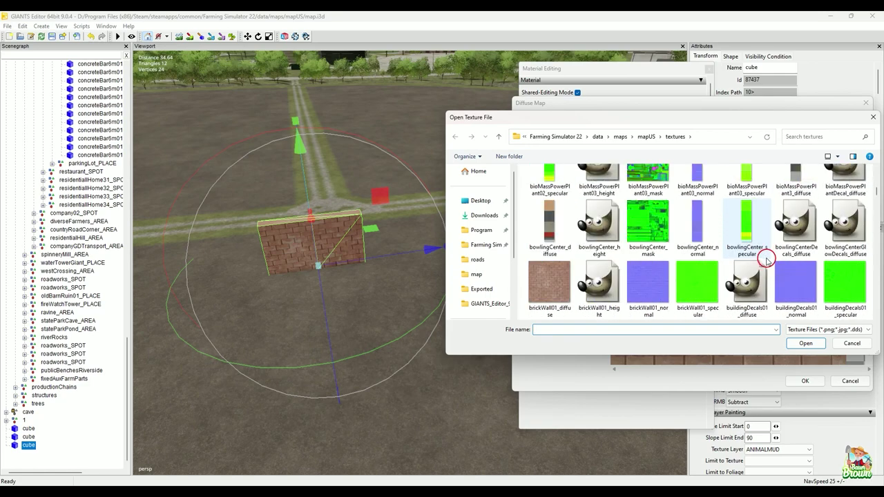
scroll(767, 259, down, 2)
scroll(767, 259, down, 4)
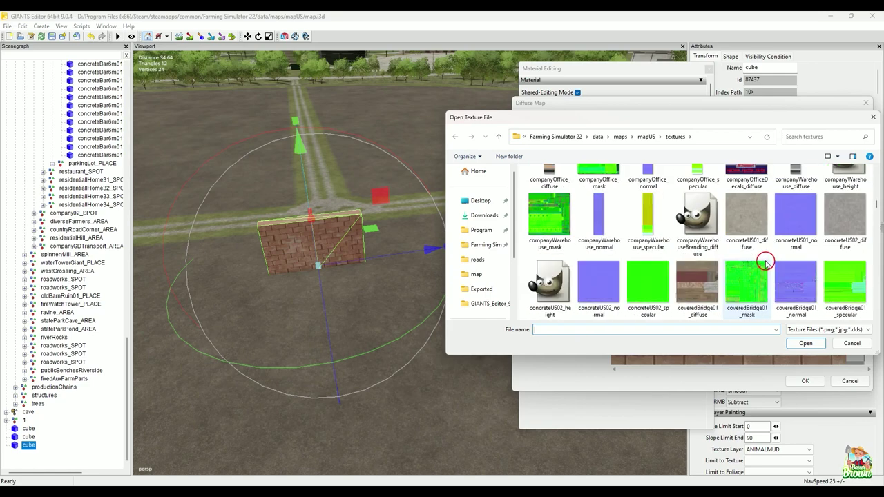
scroll(766, 262, up, 2)
click(750, 190)
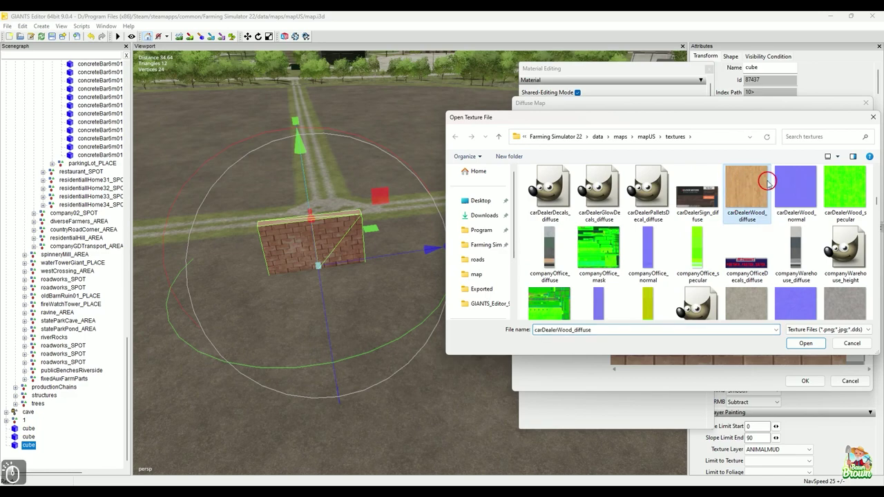
click(805, 343)
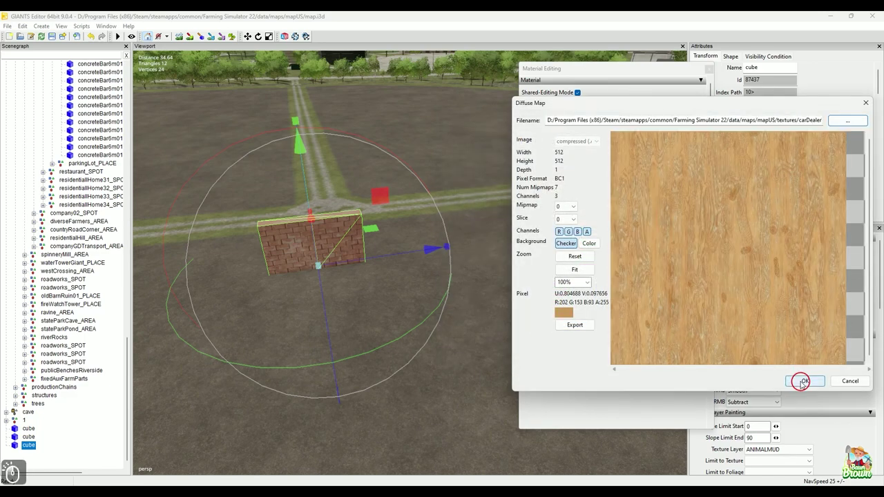
click(803, 381)
Lower the wood-textured wall to a Y scale of about 1.202
alt+drag(436, 355, 489, 347)
alt+right_drag(442, 351, 417, 331)
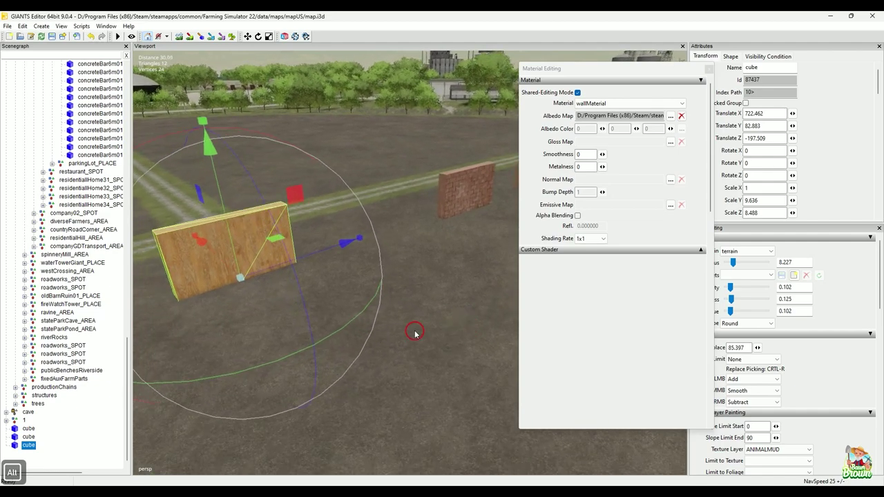
alt+right_drag(298, 290, 398, 293)
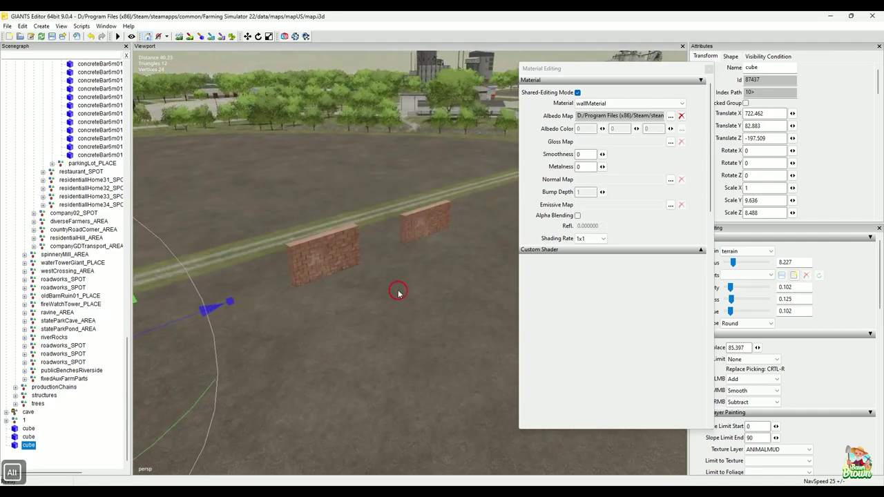
alt+drag(385, 292, 232, 284)
alt+right_drag(231, 287, 312, 270)
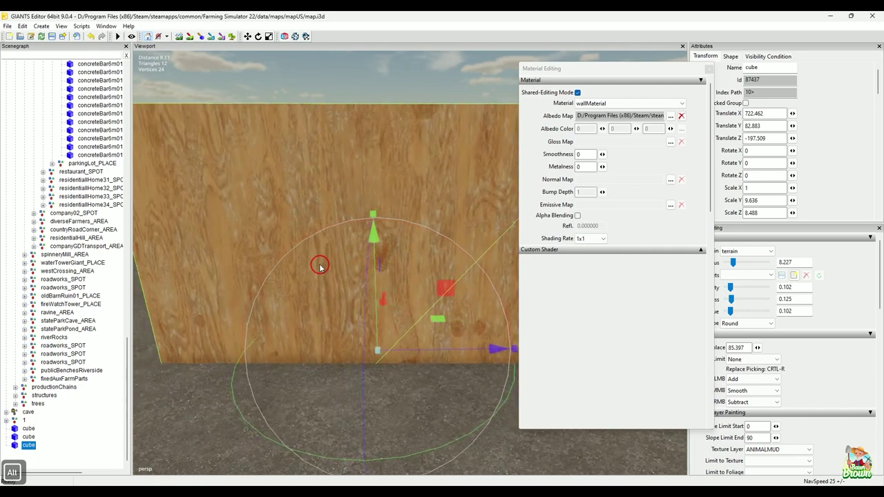
drag(377, 214, 369, 424)
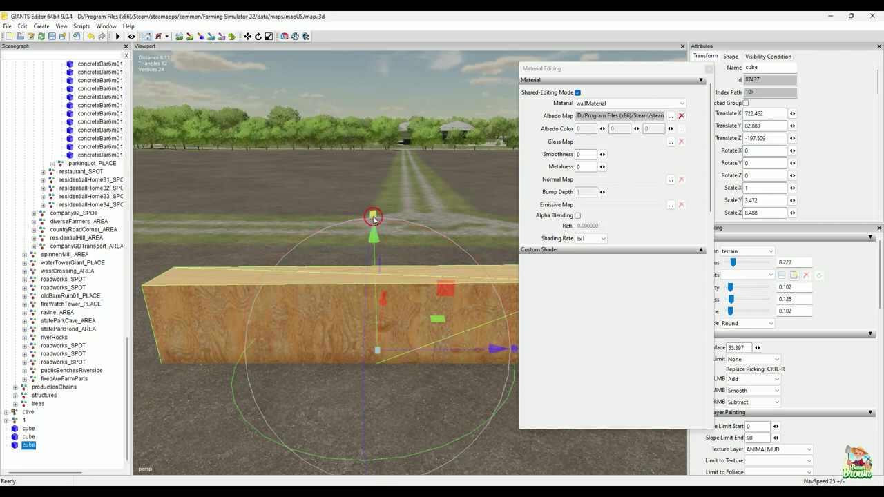
drag(373, 219, 295, 315)
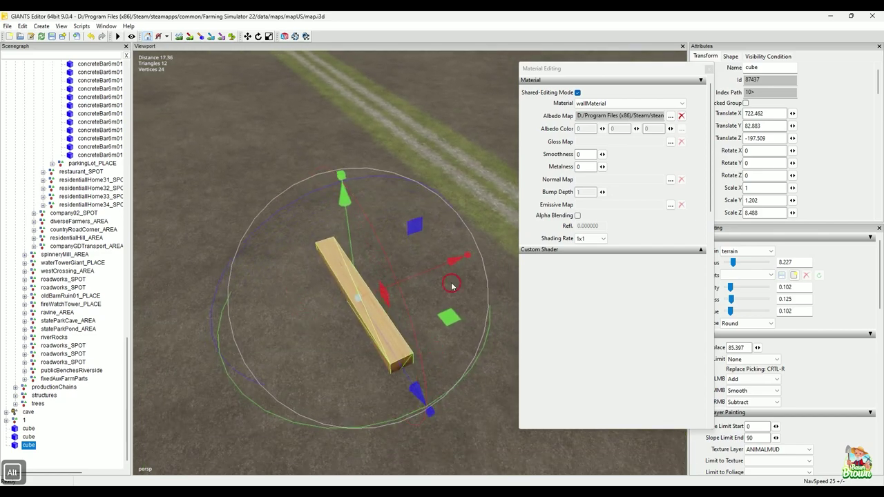
Thin the wooden wall to an X scale of about 0.138 and shorten it to a Z scale of about 4.695
drag(470, 256, 455, 267)
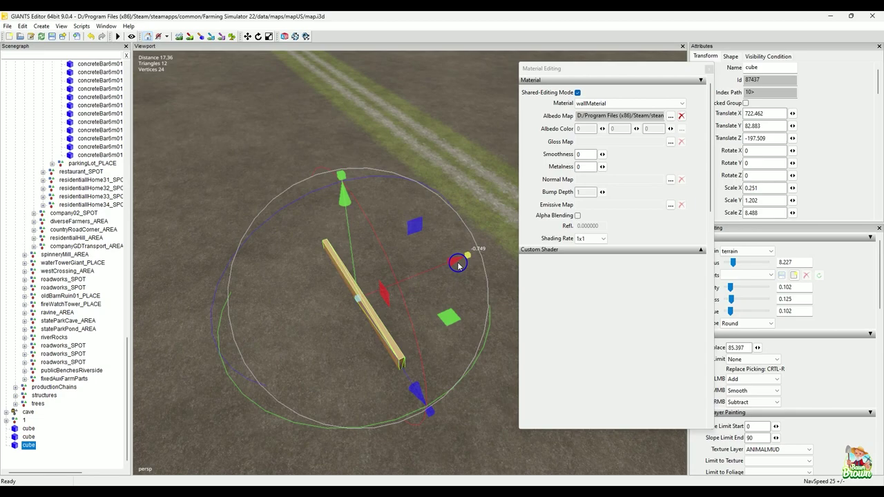
drag(457, 267, 456, 268)
alt+drag(345, 364, 381, 356)
key(f)
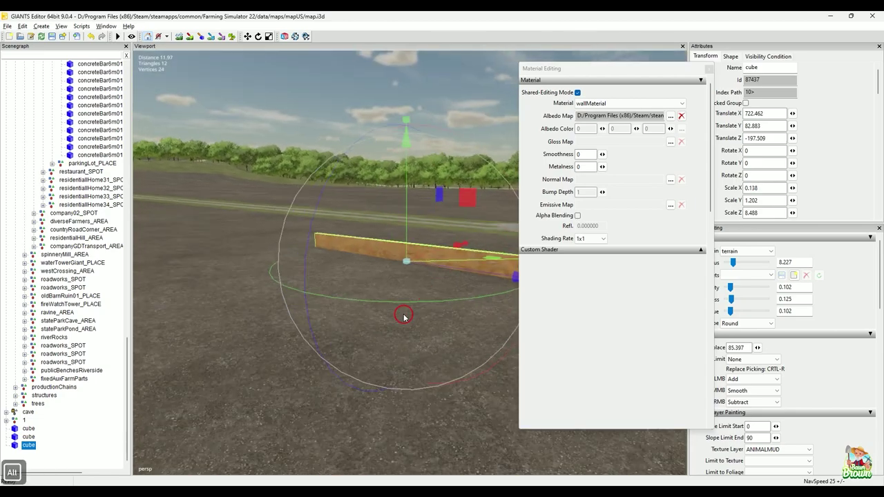
alt+drag(405, 315, 385, 357)
alt+drag(405, 355, 298, 350)
alt+right_drag(351, 349, 299, 355)
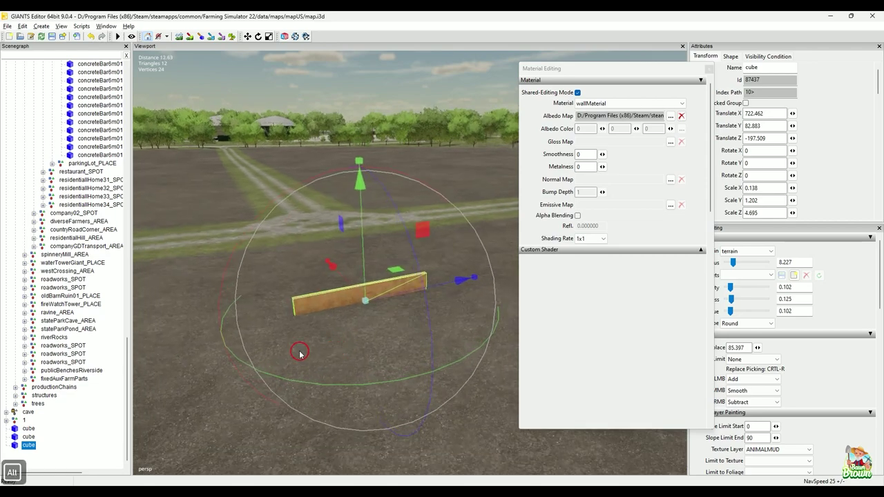
Compare the small wooden plank with the two brick walls beside it from several angles
alt+drag(299, 354, 287, 364)
alt+drag(274, 286, 243, 361)
alt+drag(282, 263, 290, 325)
alt+right_drag(419, 302, 359, 315)
alt+drag(304, 345, 291, 323)
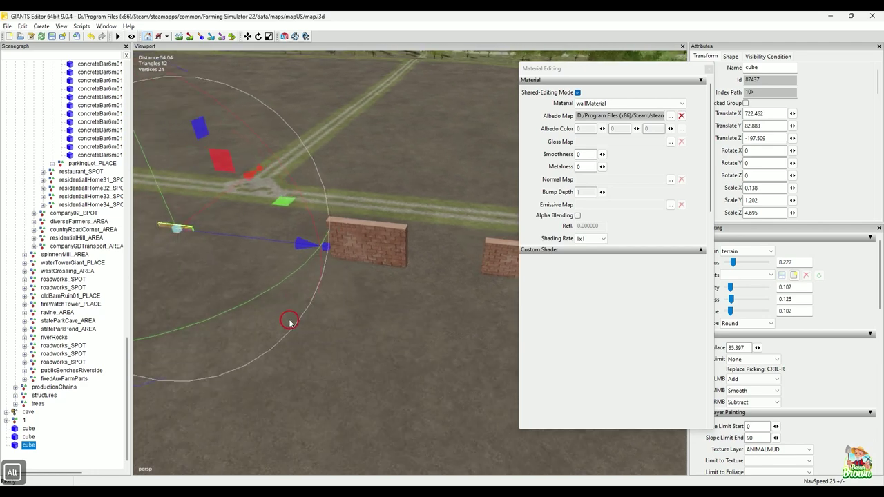
alt+drag(340, 308, 395, 320)
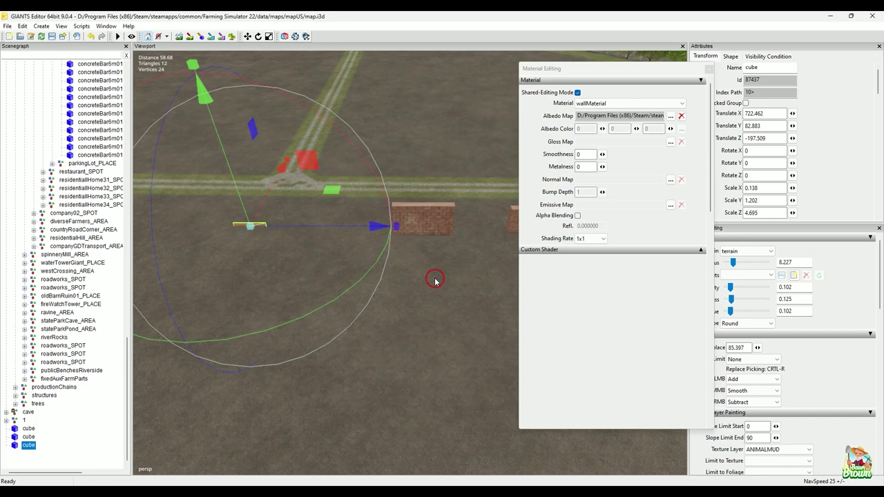
Create a cube primitive and place it on the open field away from the existing walls
alt+drag(398, 364, 403, 234)
alt+scroll(371, 264, up, 5)
alt+drag(371, 264, 280, 289)
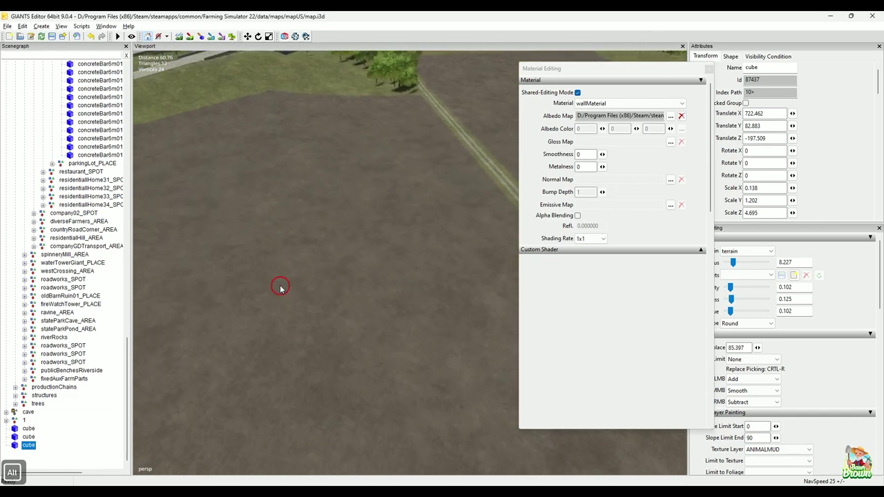
click(38, 26)
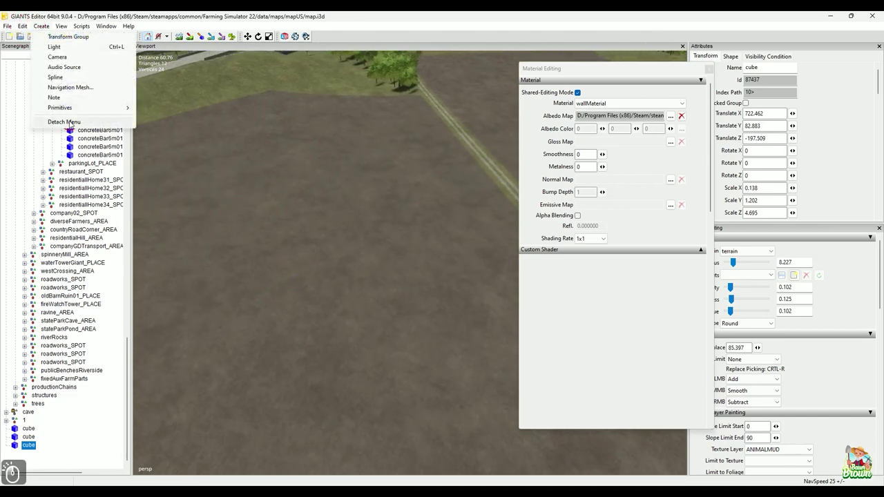
mouse_move(73, 110)
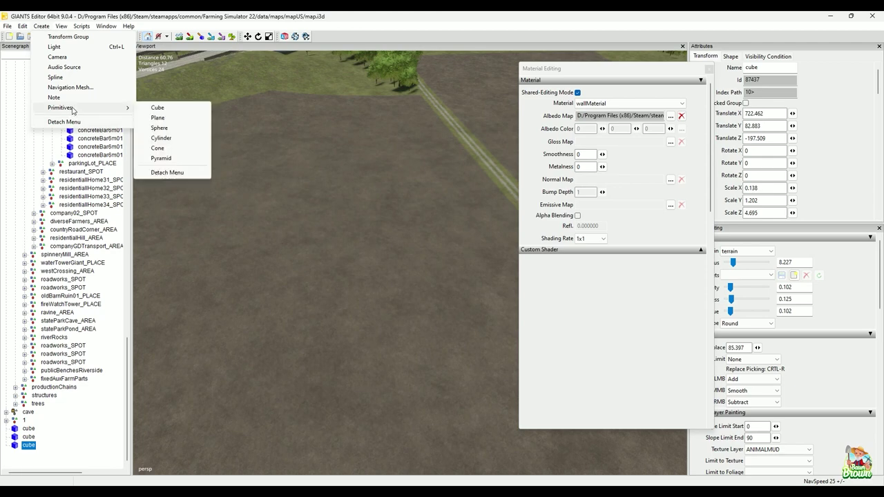
click(158, 109)
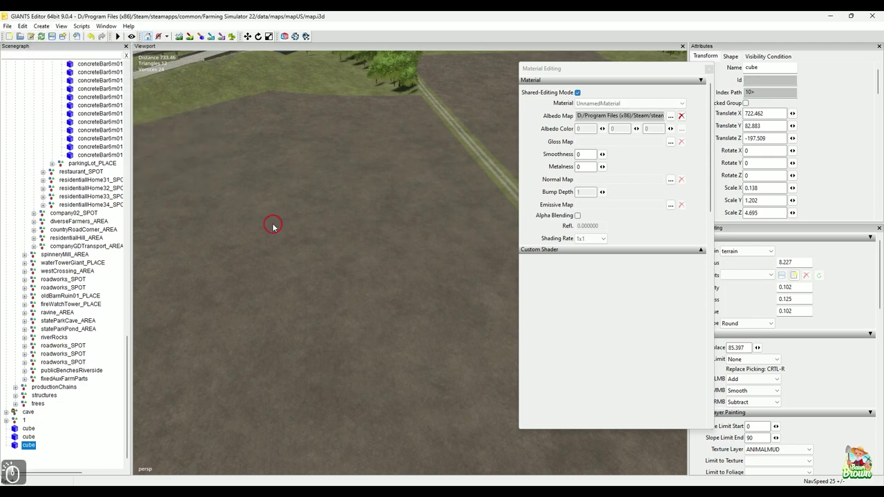
key(ctrl+b)
click(286, 304)
Stretch the new cube into a long, tall wall with an X scale of about 33.681 and a Y scale of about 26.804
alt+middle_drag(301, 339, 366, 309)
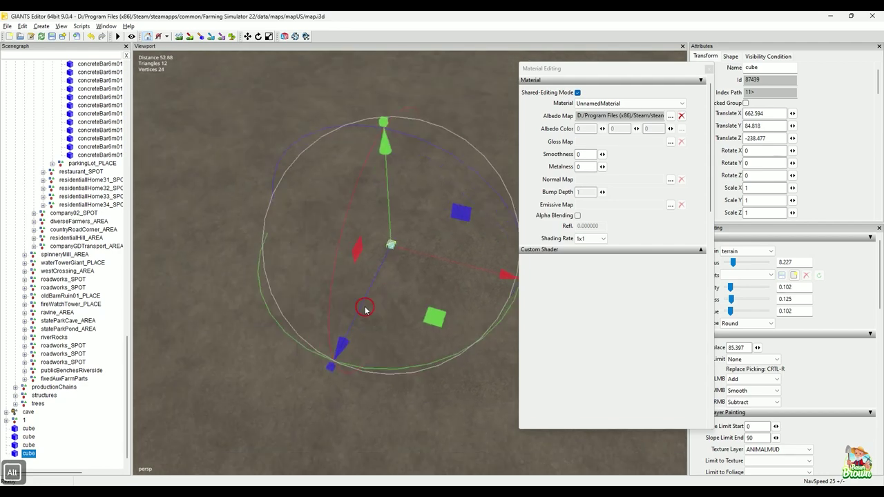
alt+drag(366, 309, 376, 243)
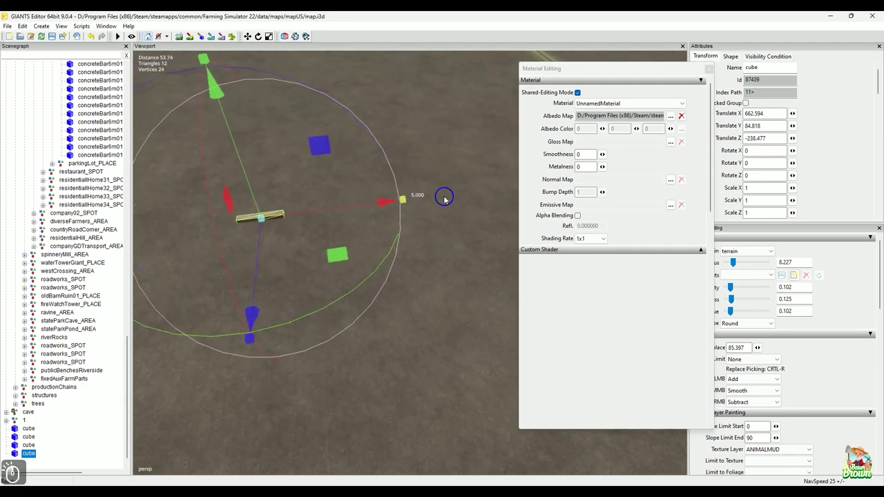
drag(444, 198, 634, 193)
alt+middle_drag(337, 267, 390, 282)
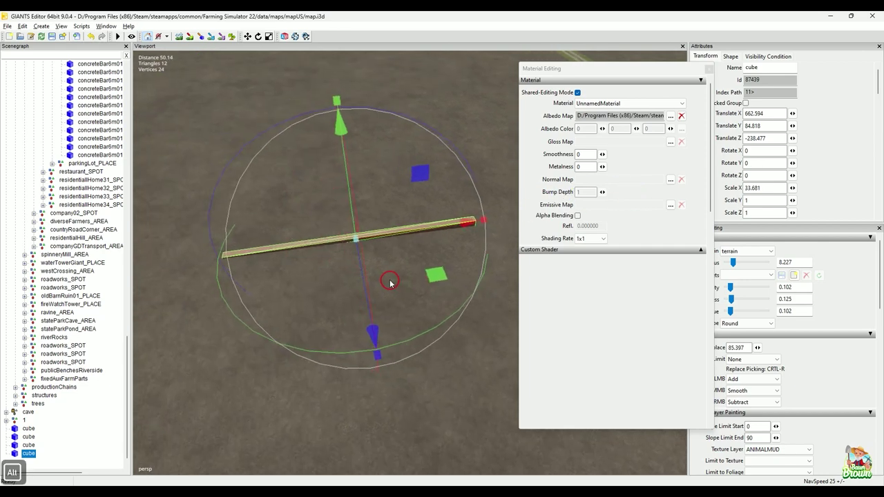
alt+drag(390, 282, 425, 183)
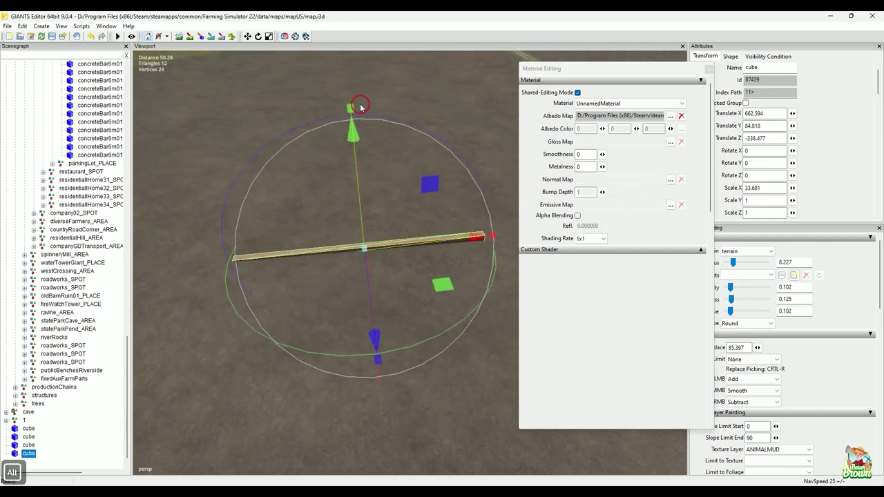
drag(353, 108, 350, 19)
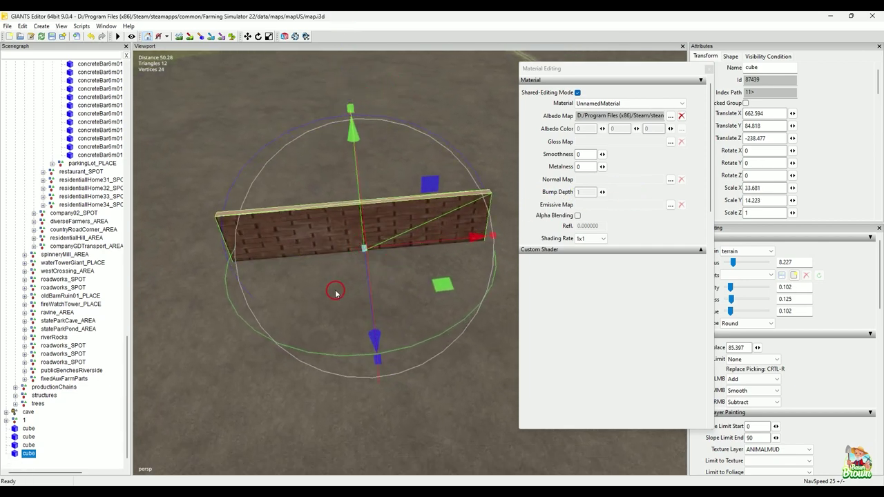
alt+drag(336, 293, 354, 234)
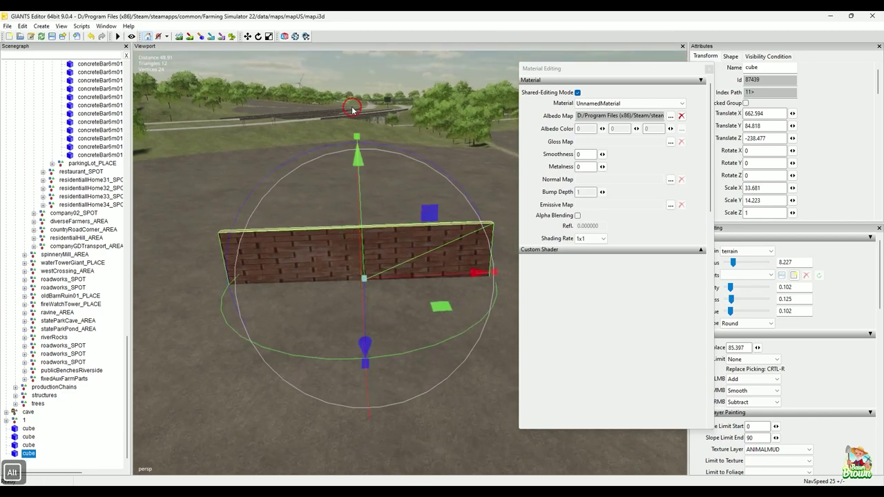
drag(354, 134, 376, 36)
Set the new wall's albedo map to the animalTrader_diffuse texture from the mapUS textures folder
alt+drag(326, 267, 367, 296)
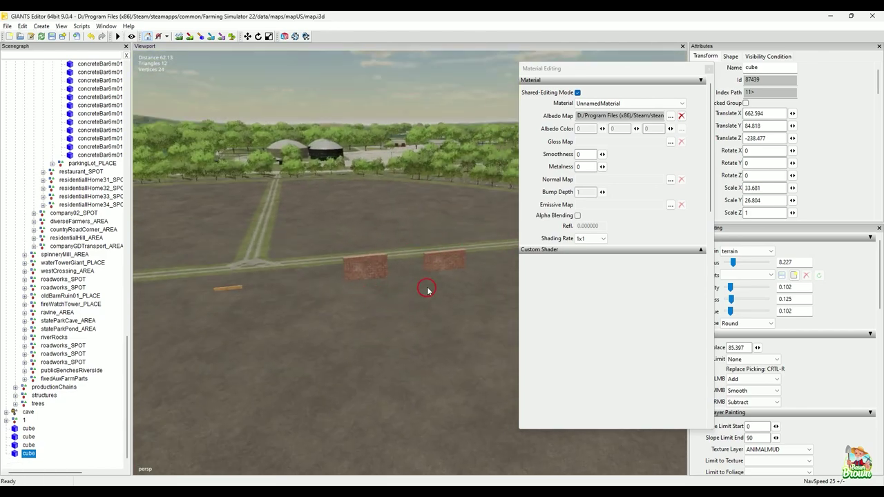
mouse_move(360, 335)
alt+mouse_down()
mouse_move(226, 340)
mouse_move(341, 328)
mouse_move(288, 338)
alt+mouse_up()
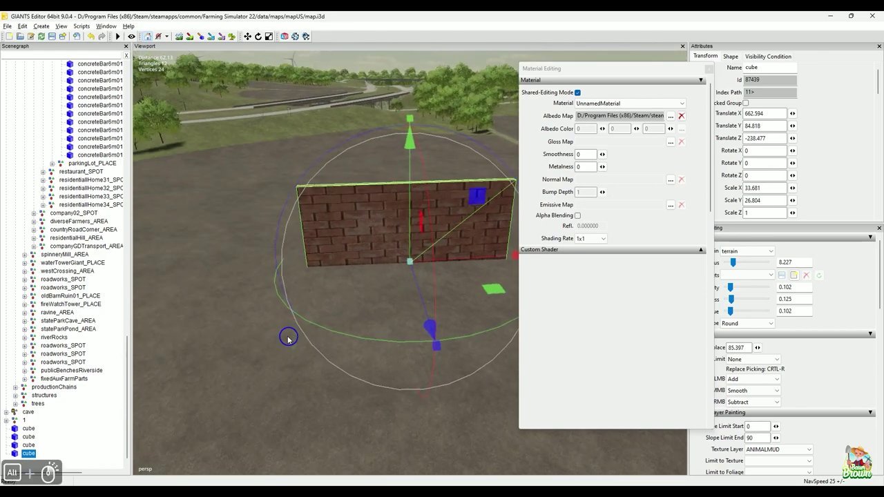
scroll(303, 308, up, 3)
alt+middle_drag(304, 306, 257, 333)
alt+right_drag(262, 314, 264, 314)
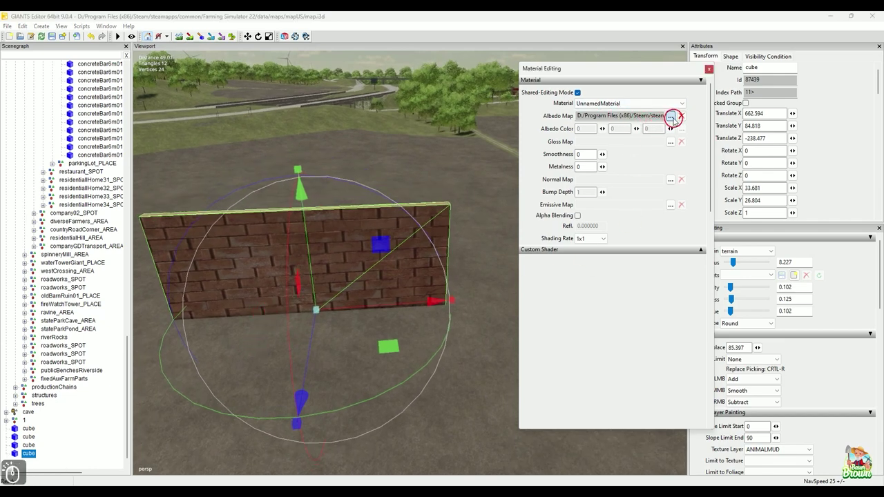
click(670, 115)
click(844, 122)
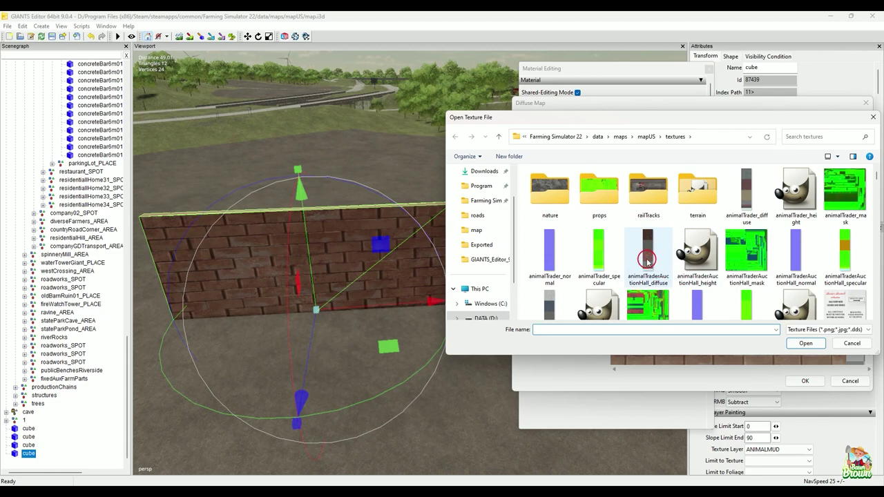
click(745, 192)
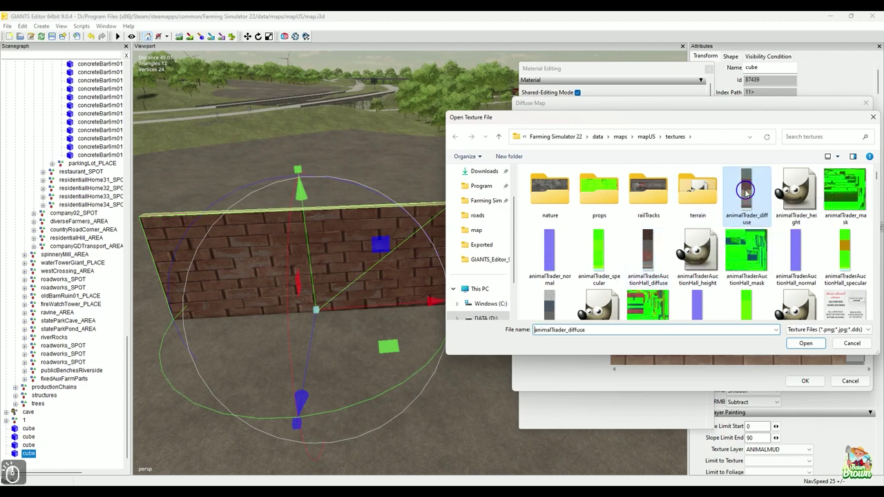
click(806, 343)
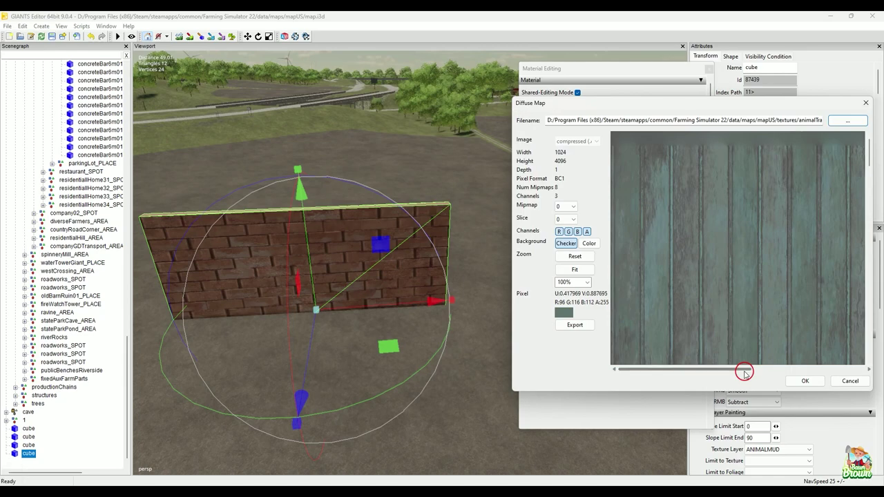
click(803, 381)
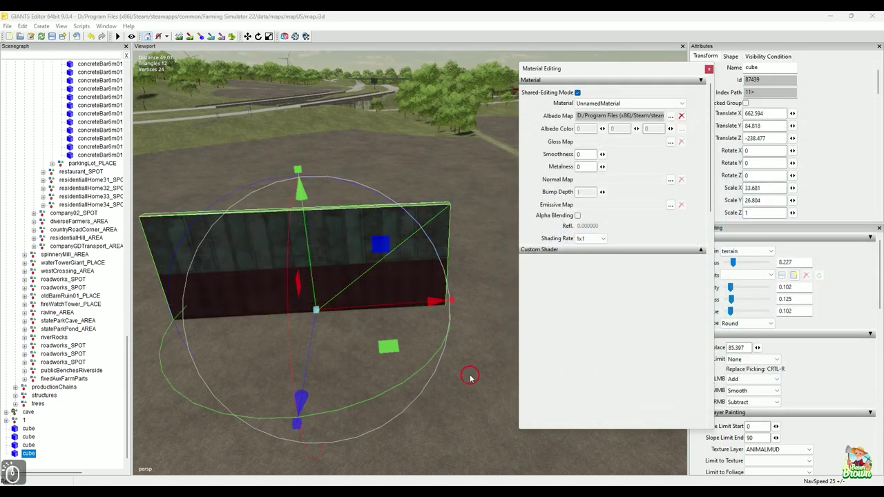
Examine how the painted wood texture sits on the wall from several distances and angles
alt+drag(470, 378, 326, 383)
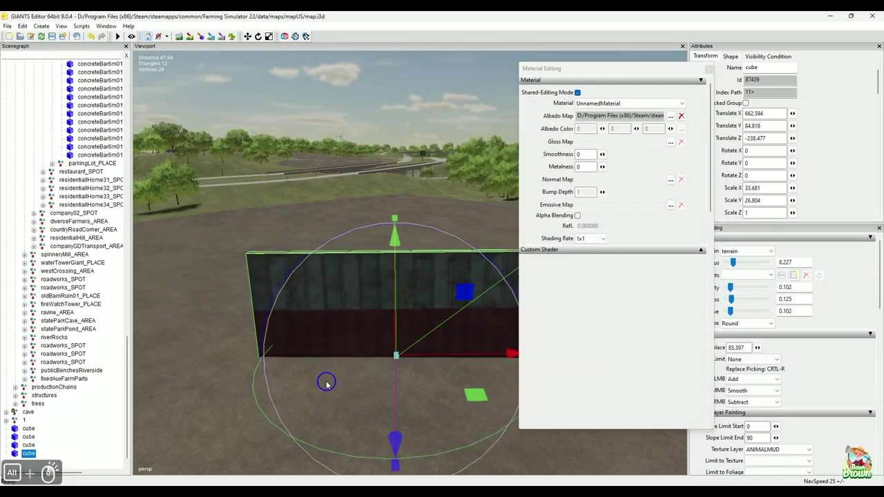
alt+scroll(327, 384, up, 4)
alt+middle_drag(342, 346, 361, 293)
alt+drag(327, 320, 364, 328)
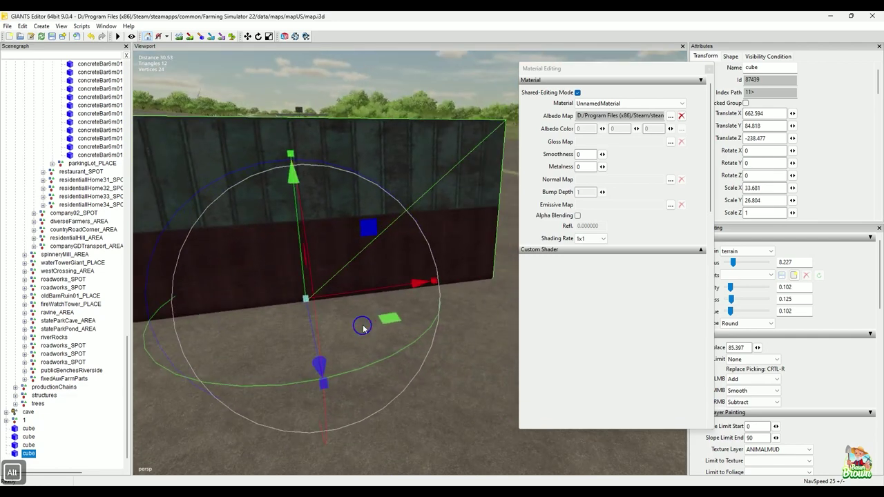
alt+right_drag(363, 327, 343, 322)
alt+middle_drag(313, 337, 288, 322)
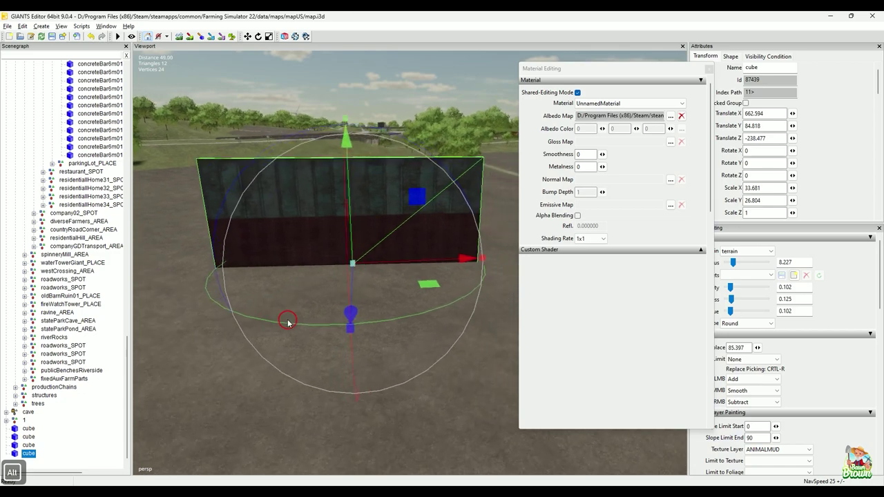
alt+right_drag(288, 322, 313, 324)
alt+middle_drag(313, 324, 314, 340)
alt+right_drag(314, 339, 346, 305)
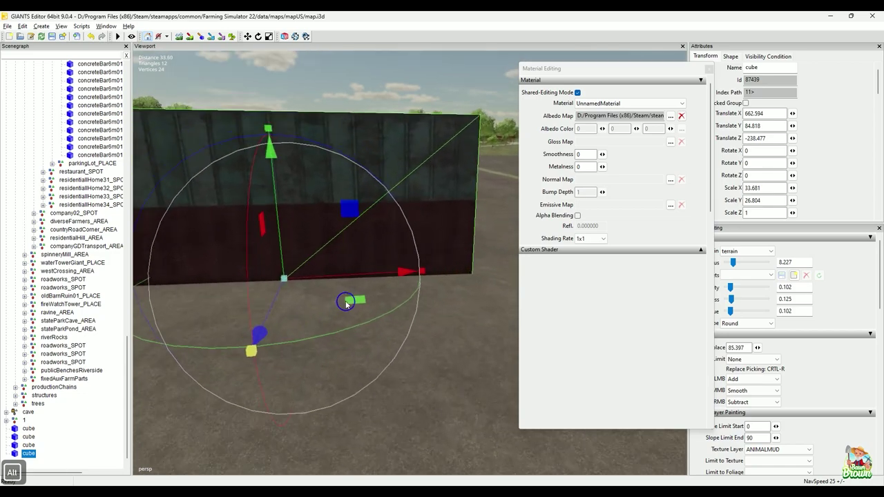
Shrink the wall to an X scale of about 24.079 and a Y scale of about 23.448
alt+drag(346, 302, 265, 338)
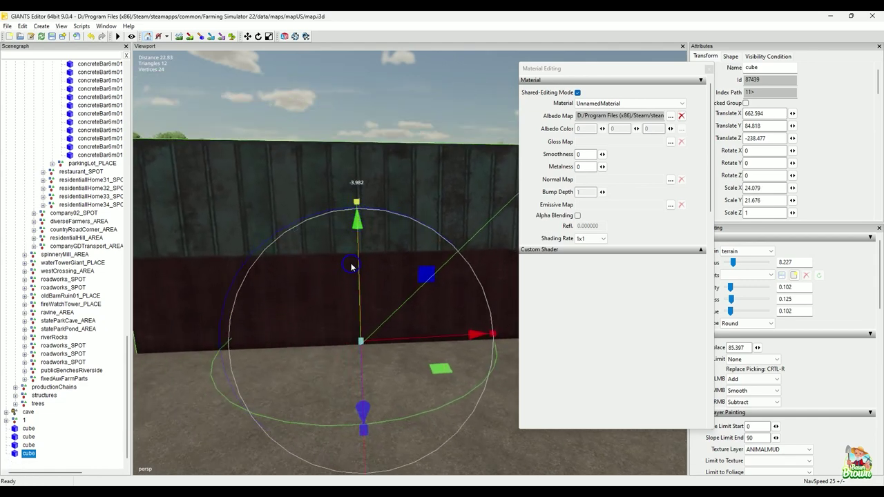
alt+drag(348, 263, 353, 343)
alt+right_drag(354, 343, 353, 338)
alt+drag(353, 337, 377, 338)
alt+right_drag(377, 338, 378, 337)
alt+drag(379, 338, 413, 333)
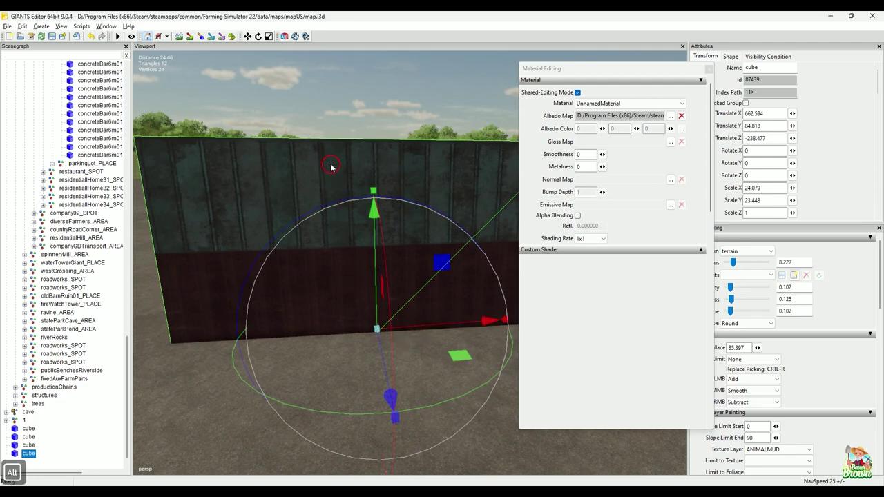
Load the asphaltRoads_diffuse texture as a candidate for the wall's albedo map
alt+middle_drag(331, 167, 341, 192)
alt+drag(341, 192, 424, 200)
alt+right_drag(424, 200, 363, 280)
alt+middle_drag(363, 280, 385, 241)
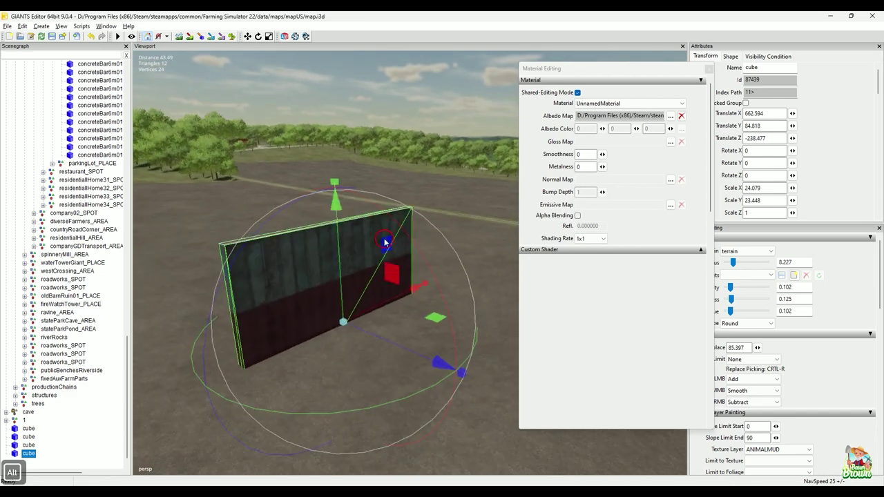
click(577, 268)
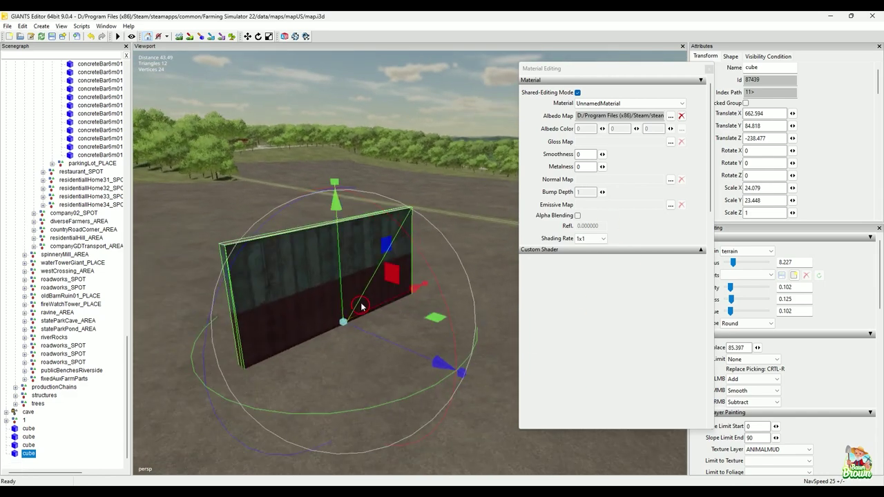
alt+drag(260, 284, 334, 338)
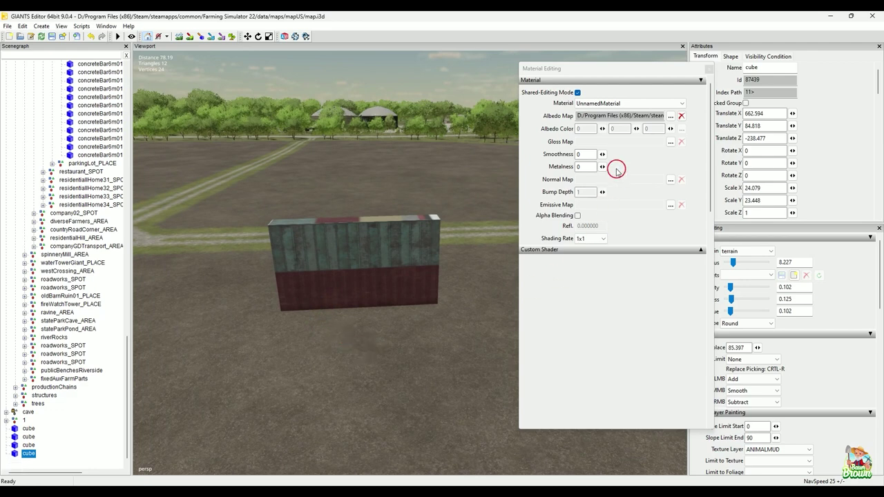
click(670, 117)
click(734, 313)
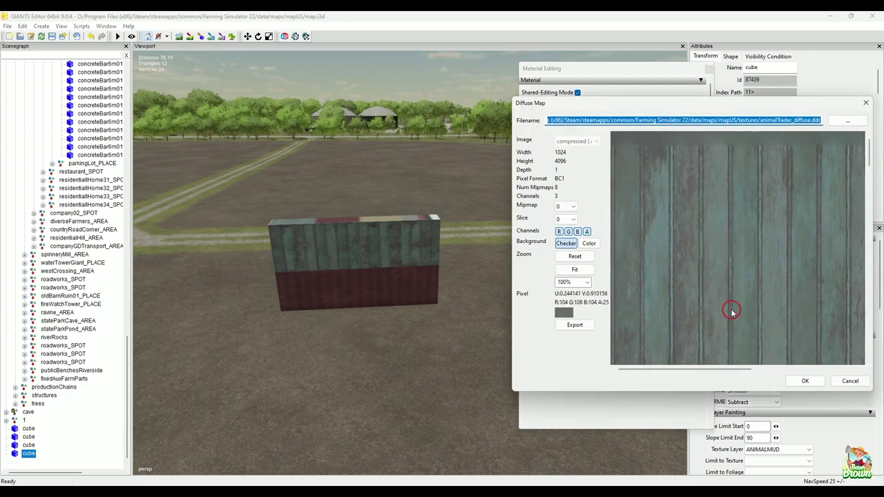
click(850, 123)
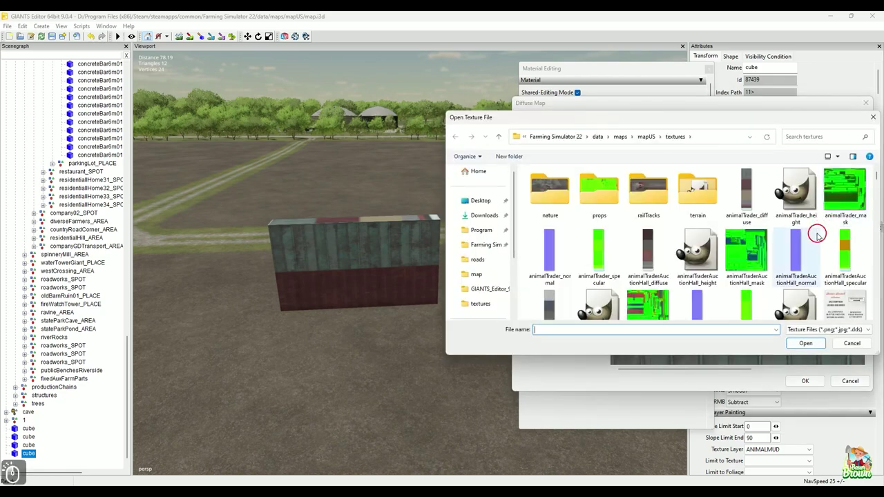
scroll(753, 295, down, 2)
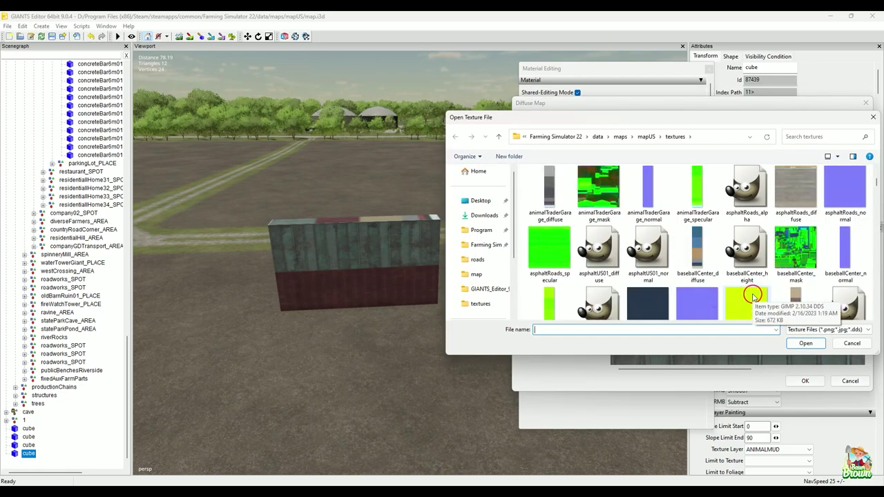
click(796, 197)
click(808, 345)
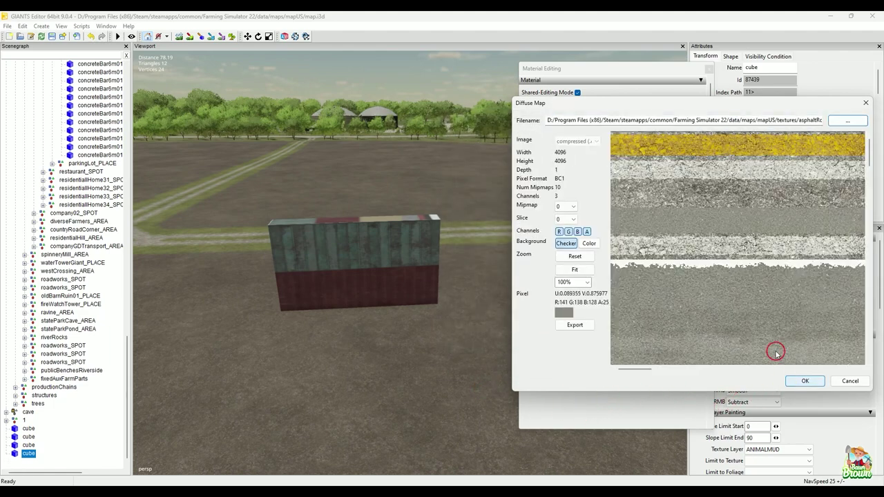
Set the wall's albedo map to the concreteUS02_diffuse texture from the mapUS textures folder
click(854, 122)
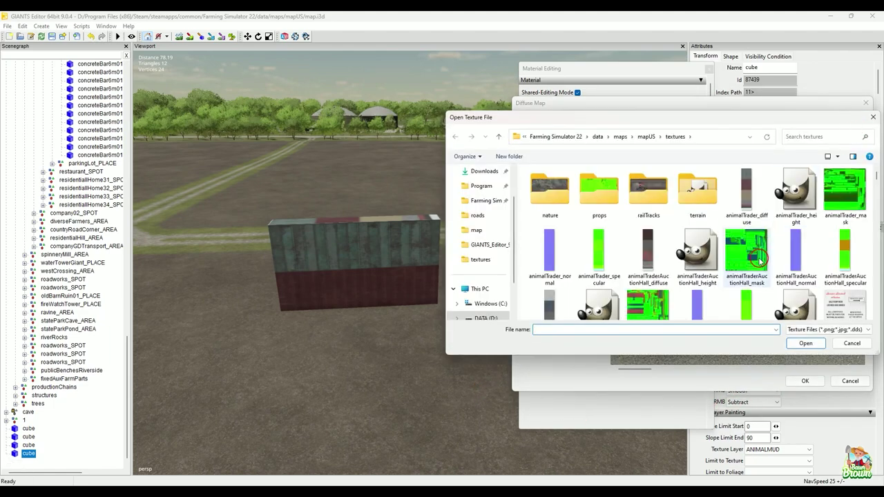
scroll(753, 266, down, 3)
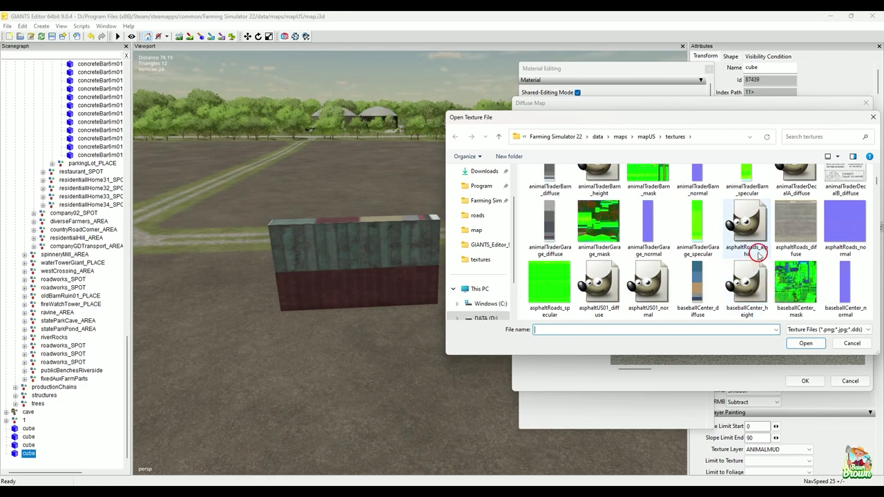
scroll(756, 255, down, 1)
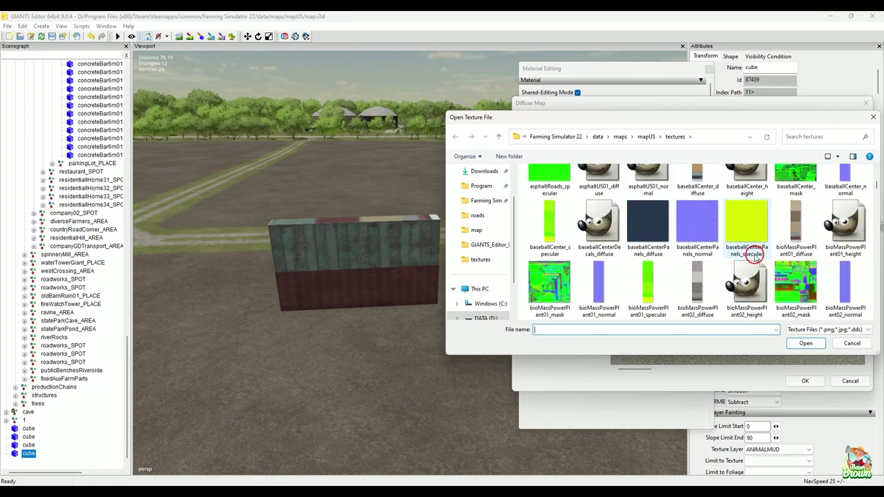
scroll(755, 257, down, 2)
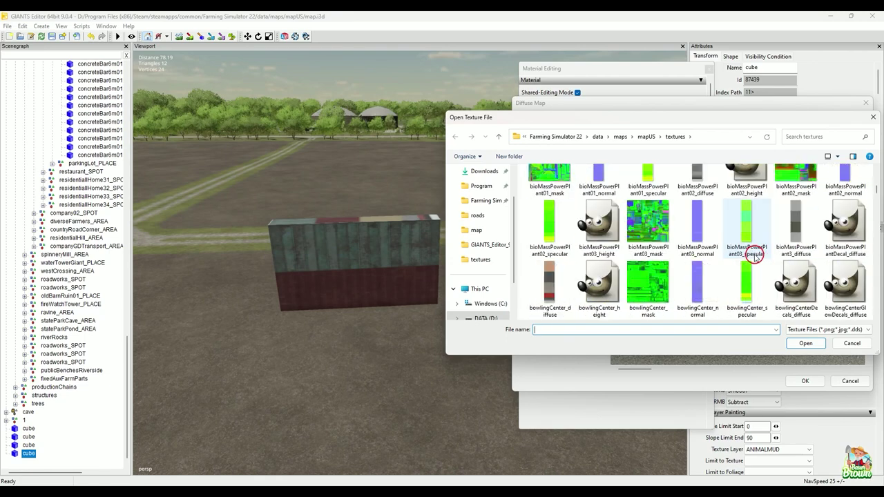
scroll(755, 256, down, 3)
scroll(755, 256, down, 1)
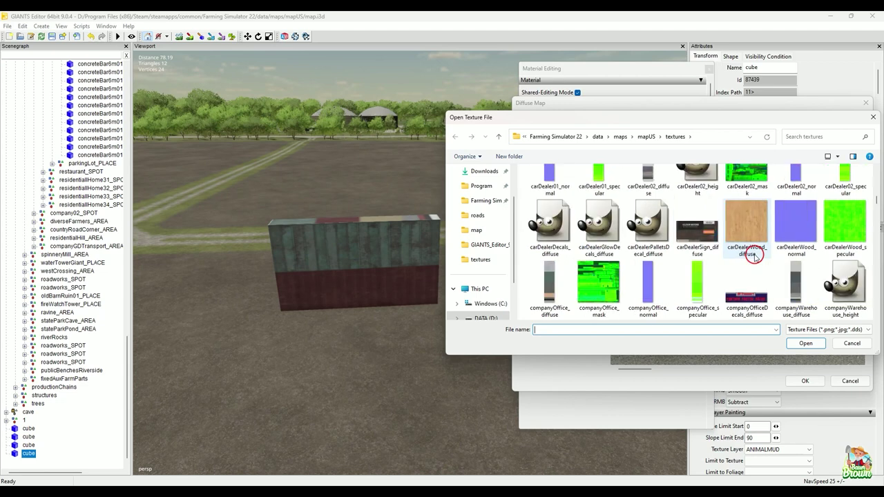
scroll(755, 257, down, 1)
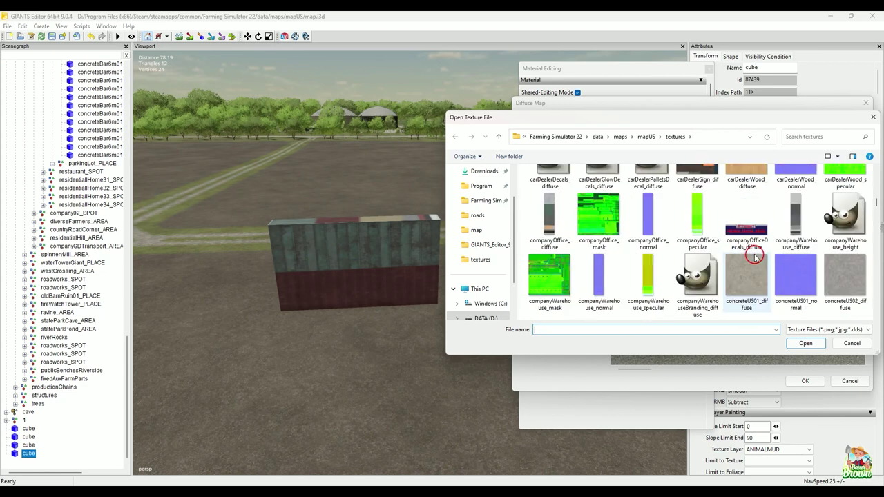
scroll(756, 256, down, 1)
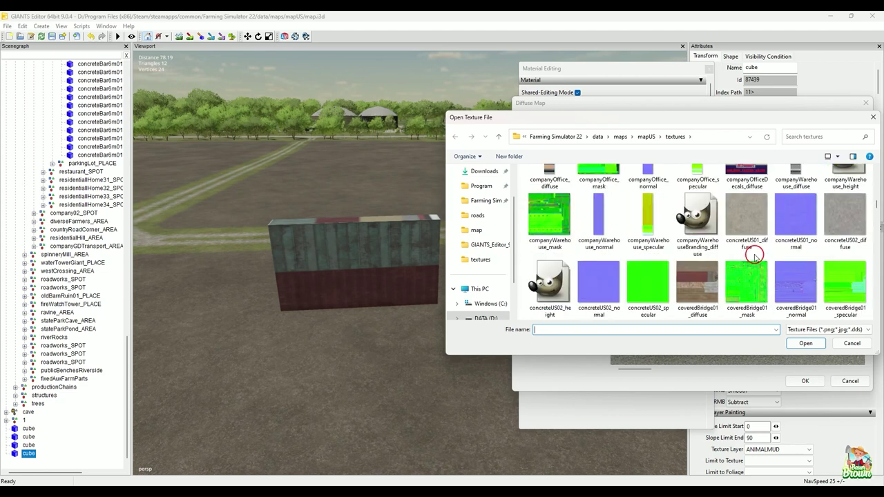
click(840, 217)
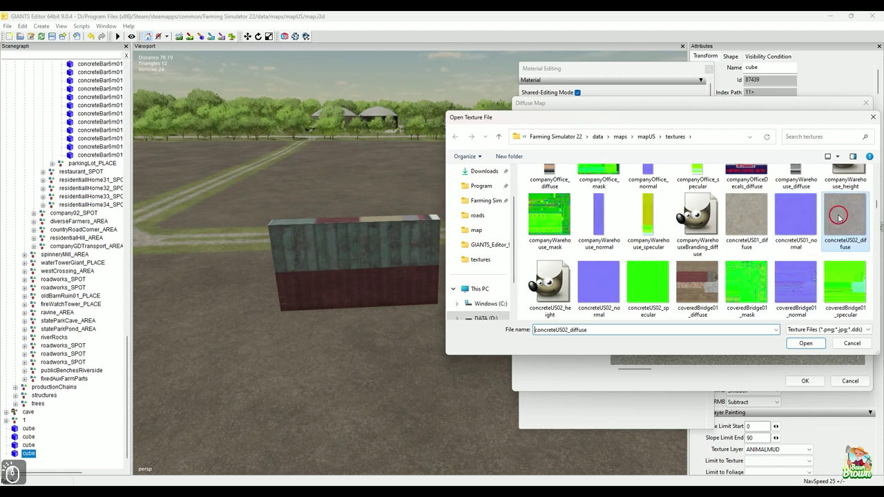
click(807, 345)
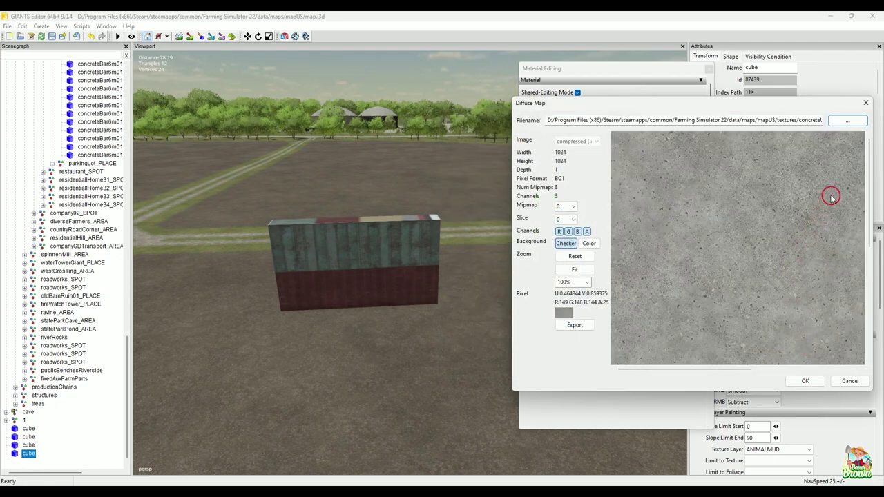
click(792, 381)
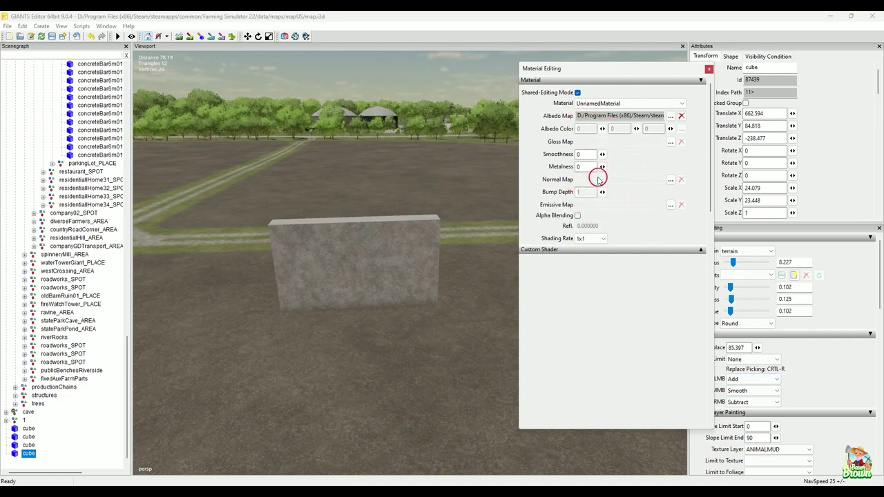
Try the concreteUS02_normal texture from the mapUS textures folder as the wall's normal map, and clear that map again
click(670, 182)
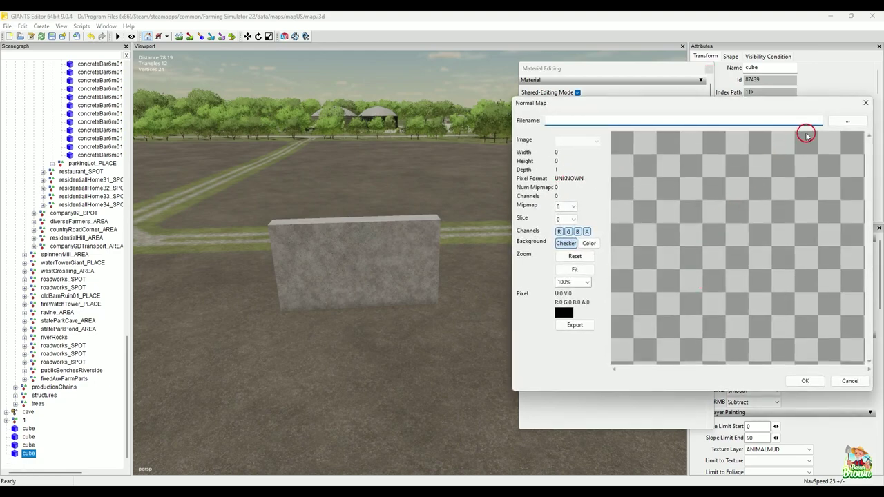
click(836, 122)
scroll(751, 259, down, 5)
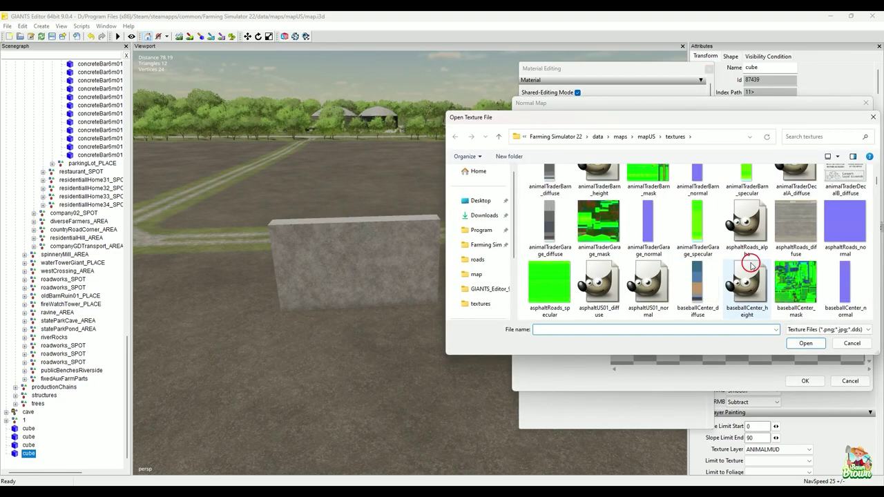
scroll(750, 265, down, 2)
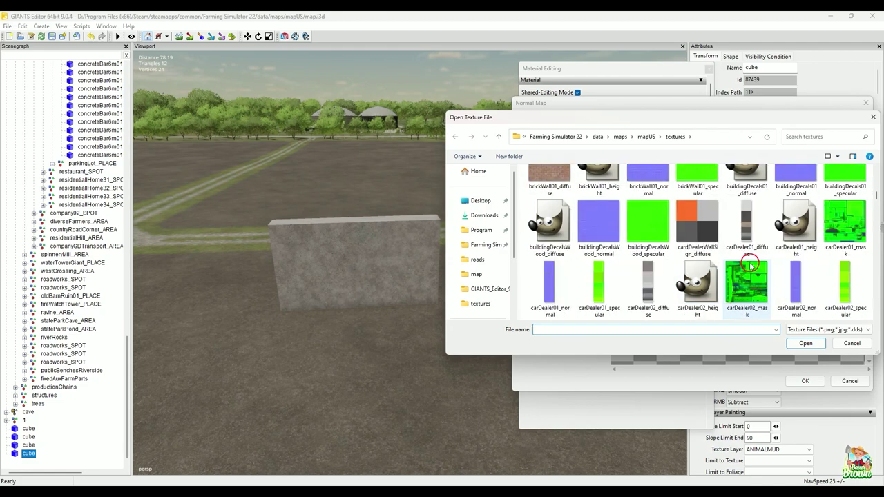
scroll(750, 265, down, 2)
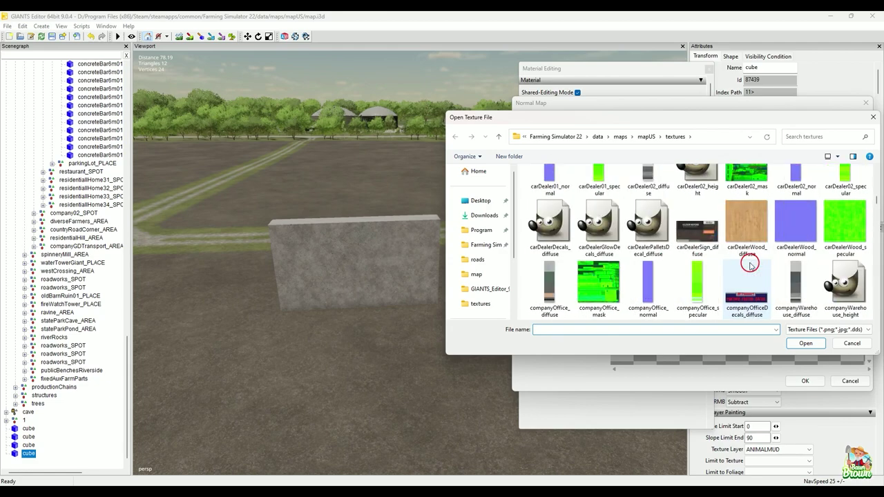
scroll(751, 265, down, 2)
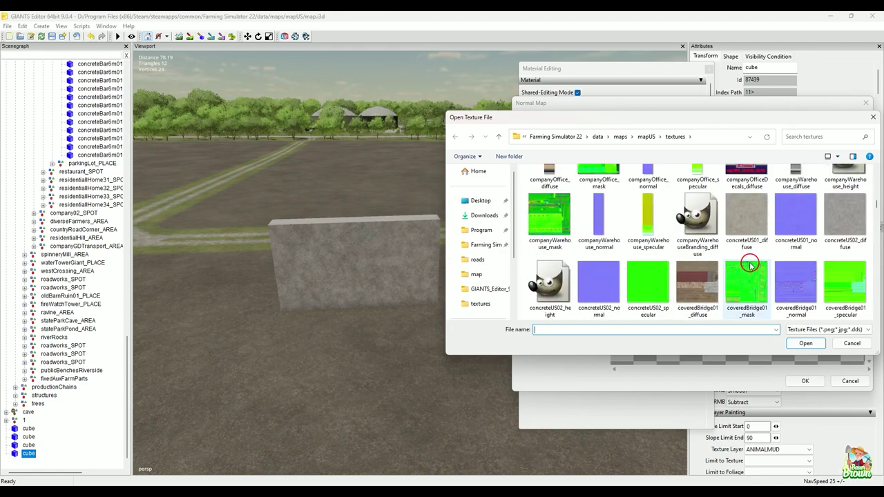
click(596, 290)
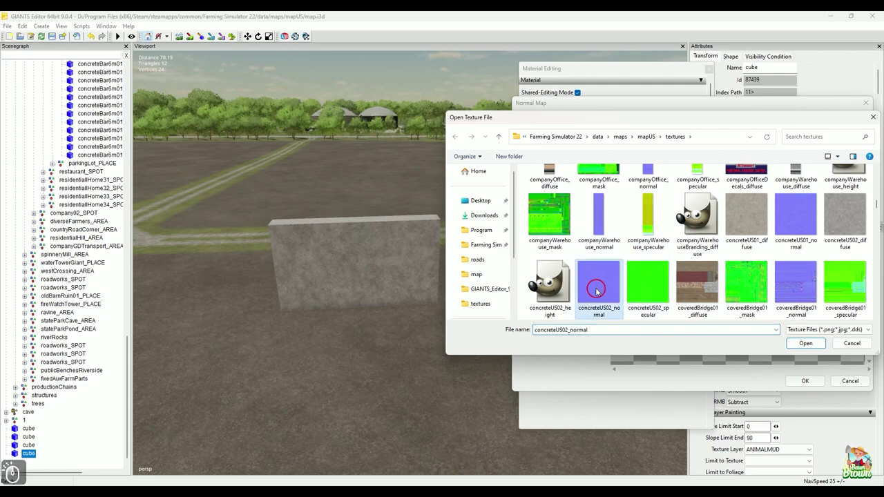
click(791, 343)
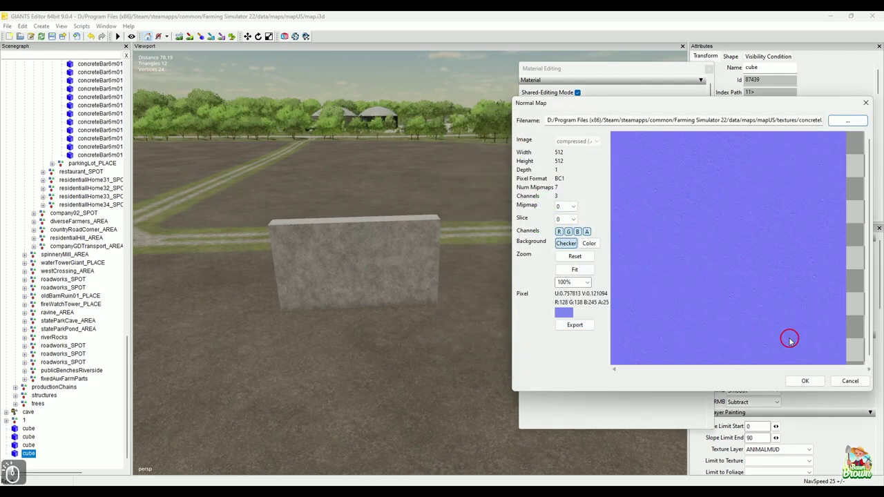
click(807, 381)
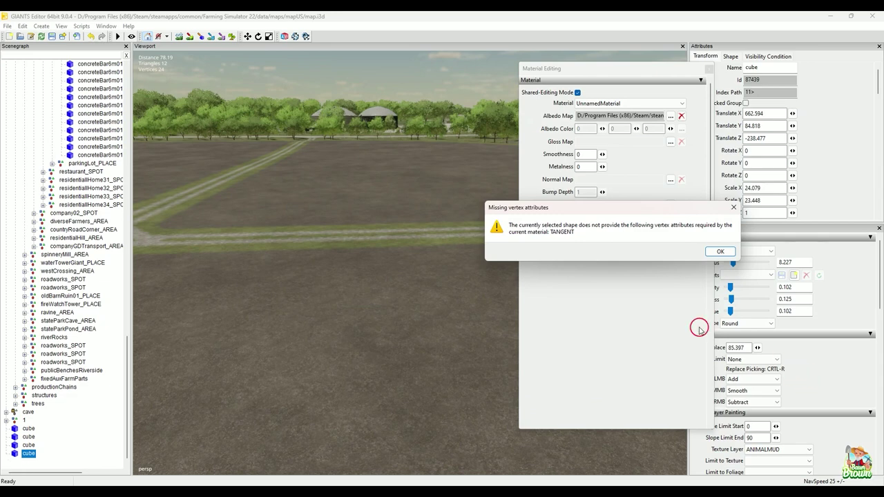
click(718, 253)
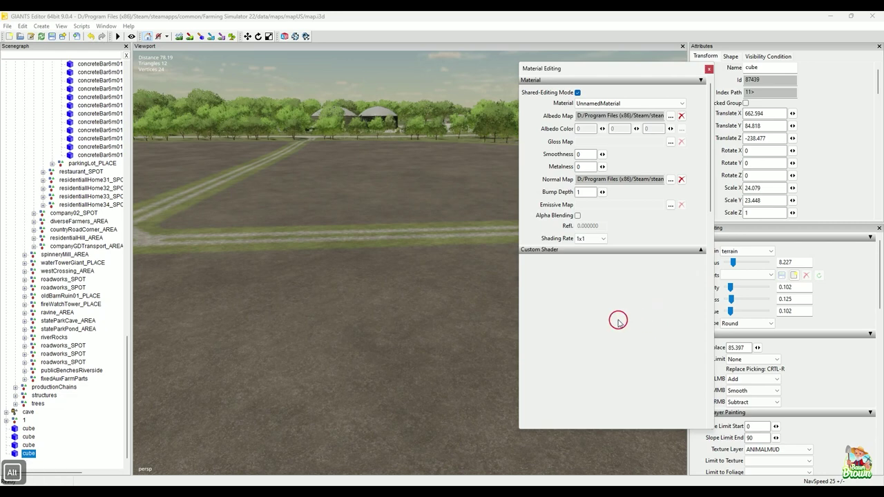
click(686, 182)
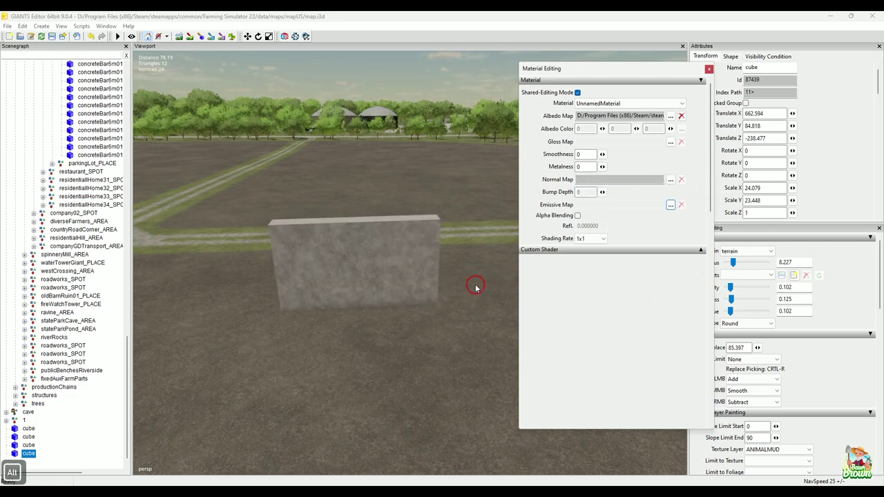
Examine the concrete texture on the wall up close and from several angles
alt+drag(475, 286, 435, 300)
alt+right_drag(434, 300, 439, 279)
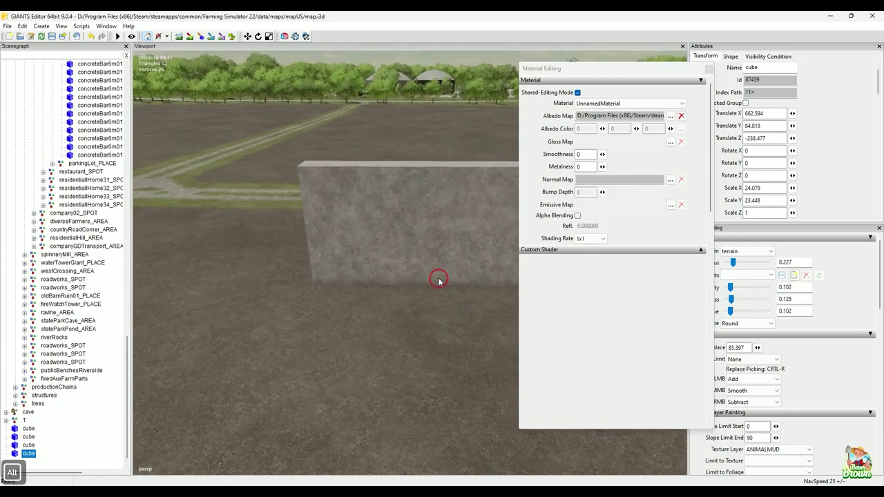
alt+drag(439, 279, 429, 294)
alt+right_drag(421, 304, 415, 271)
alt+drag(417, 284, 414, 274)
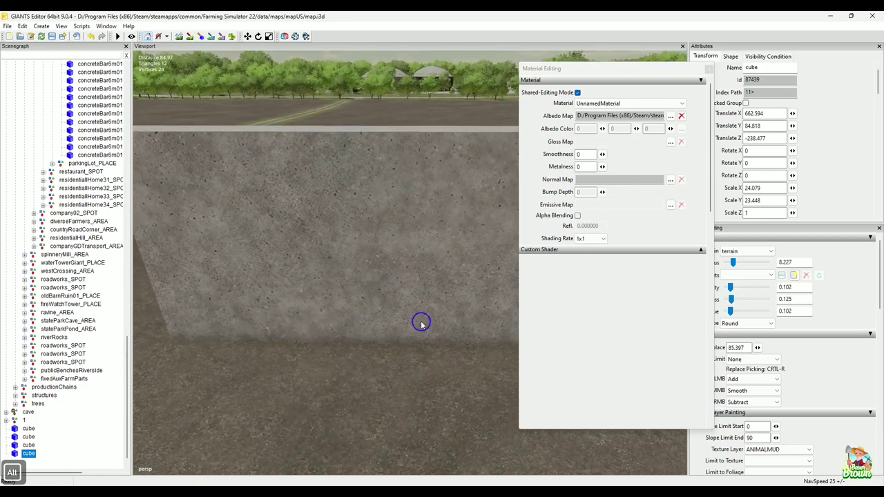
alt+drag(422, 323, 421, 294)
alt+right_drag(421, 294, 331, 305)
click(685, 105)
click(684, 105)
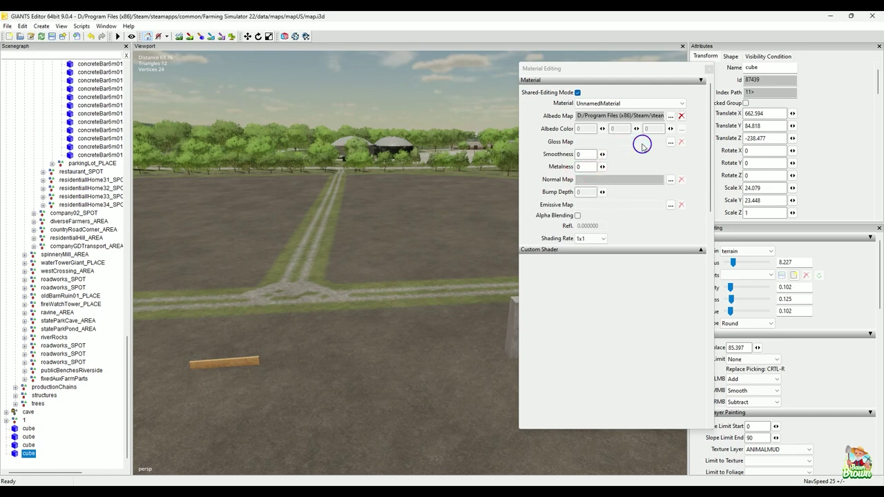
click(671, 142)
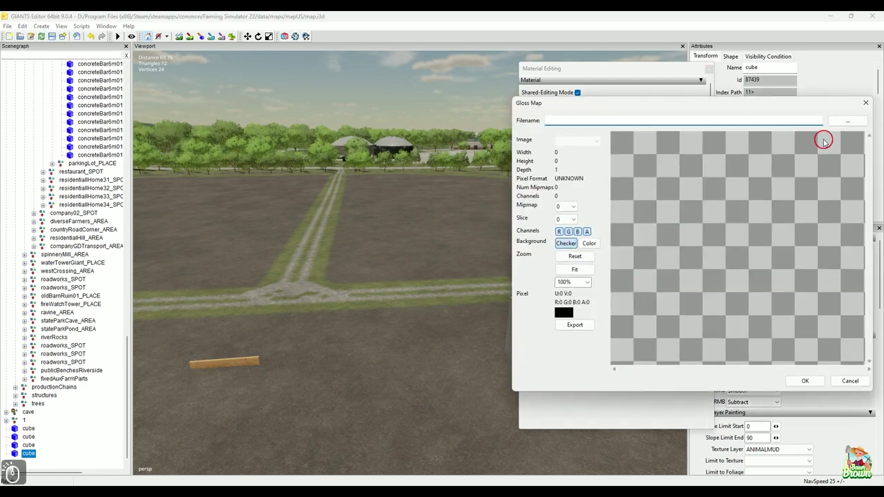
click(846, 121)
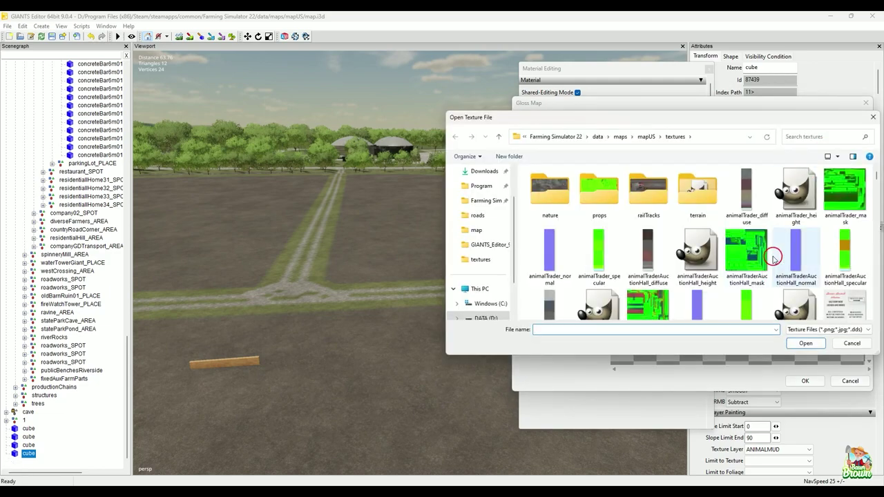
scroll(774, 258, down, 3)
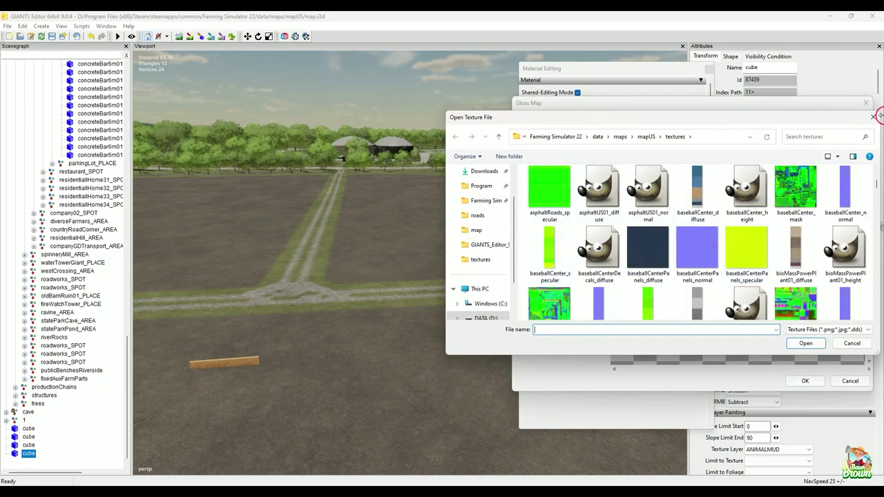
click(852, 344)
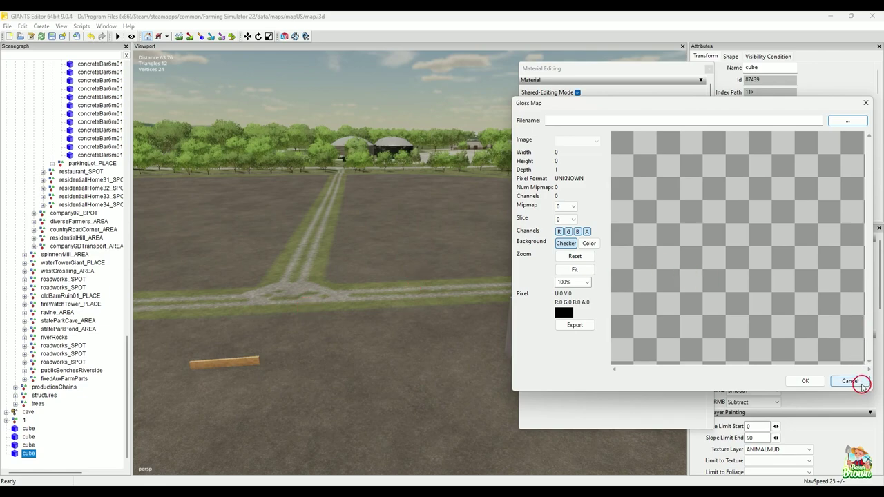
click(862, 386)
Lay the concrete wall listed as the second cube flat by rotating it to a Z rotation of about -89.372
alt+drag(510, 292, 408, 339)
alt+scroll(373, 318, up, 5)
alt+drag(342, 292, 319, 264)
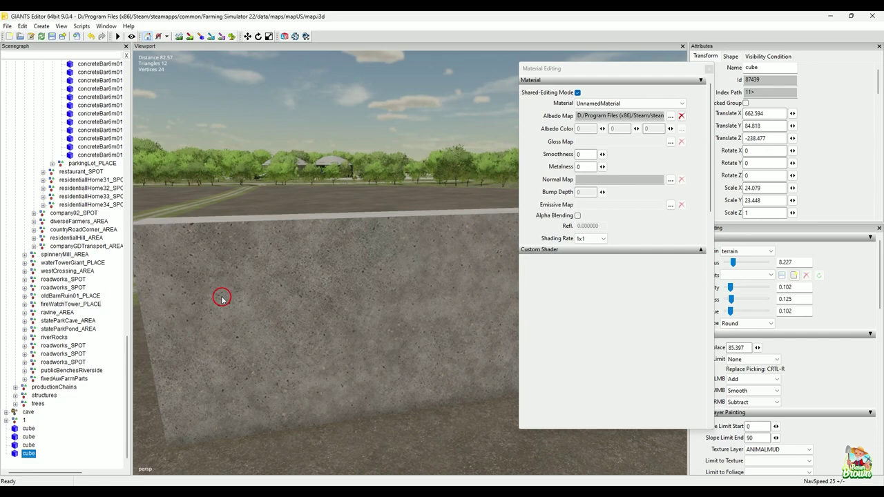
alt+drag(222, 299, 279, 349)
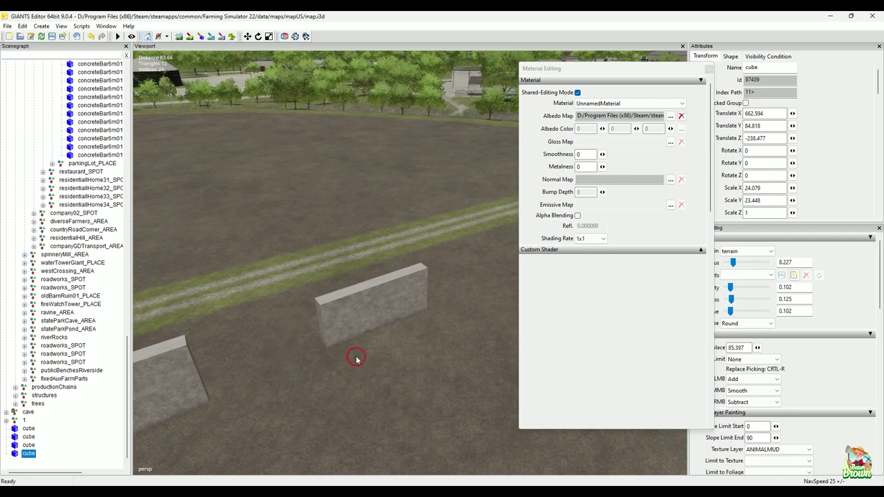
alt+drag(358, 357, 393, 364)
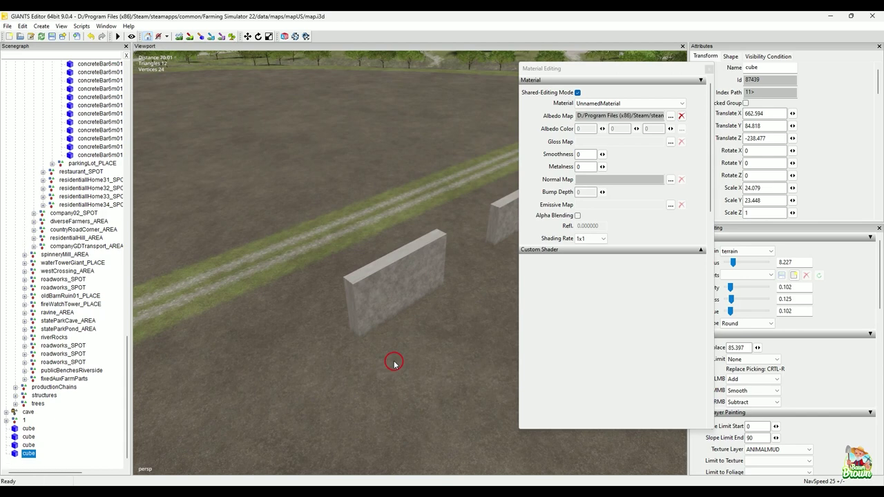
alt+right_drag(355, 336, 355, 281)
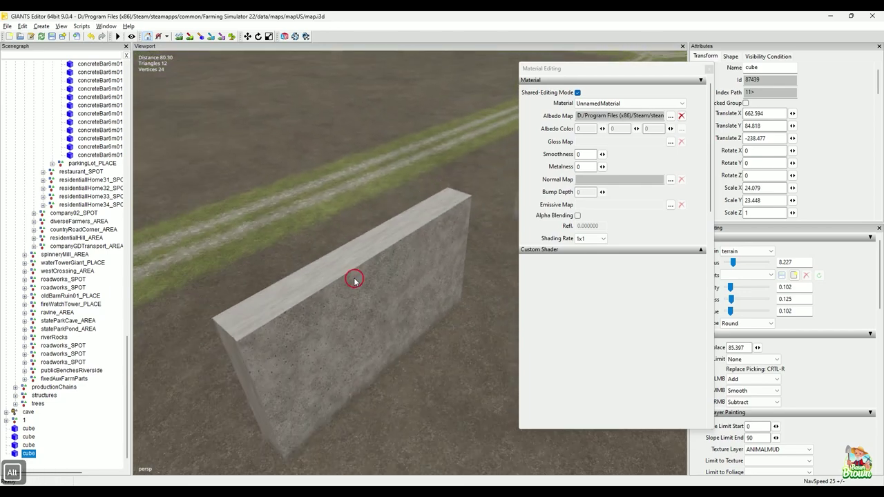
alt+drag(355, 281, 404, 290)
click(346, 286)
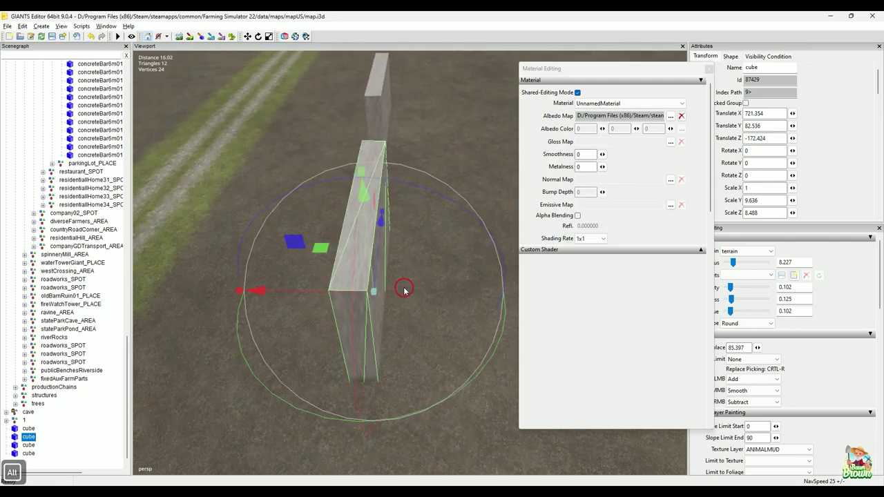
drag(358, 194, 168, 302)
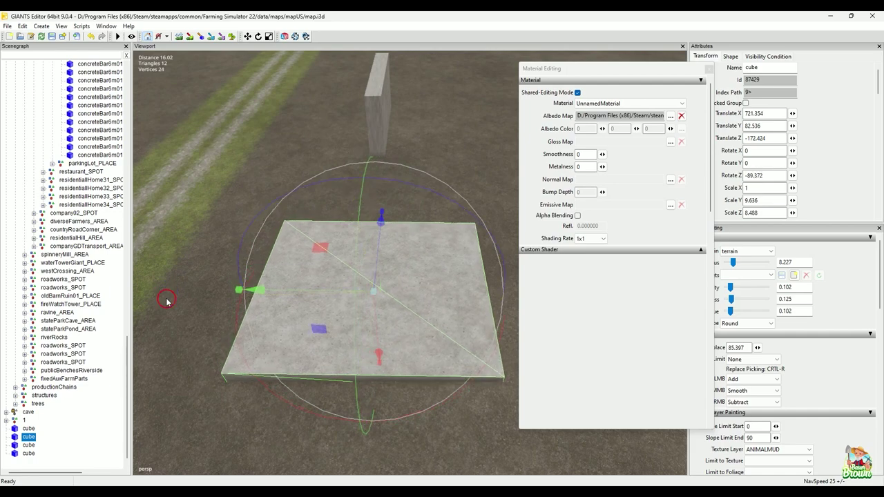
Shrink the flat wall into a thin slab with scales of about 0.266 in X, 3.903 in Y and 3.518 in Z
alt+middle_drag(187, 304, 241, 304)
alt+drag(240, 305, 341, 356)
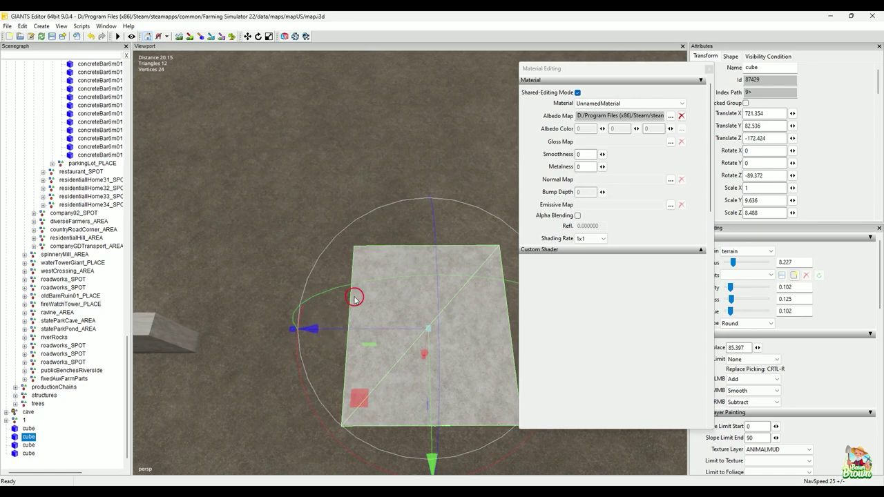
alt+drag(354, 300, 512, 329)
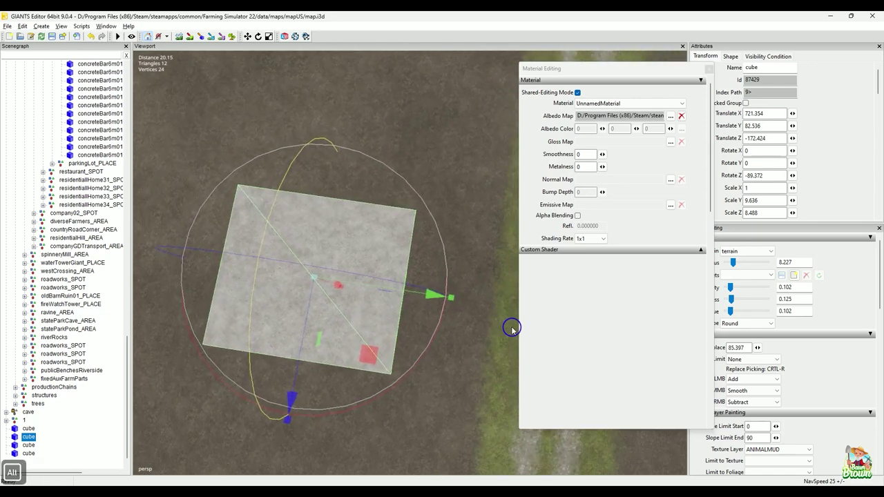
alt+scroll(384, 353, up, 5)
alt+drag(391, 347, 290, 323)
drag(235, 240, 406, 225)
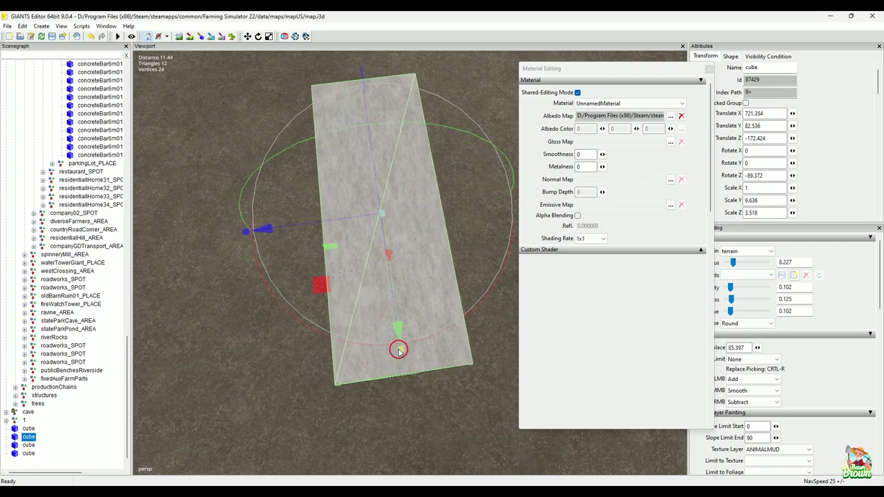
drag(399, 350, 386, 169)
alt+drag(389, 249, 450, 313)
drag(341, 414, 360, 334)
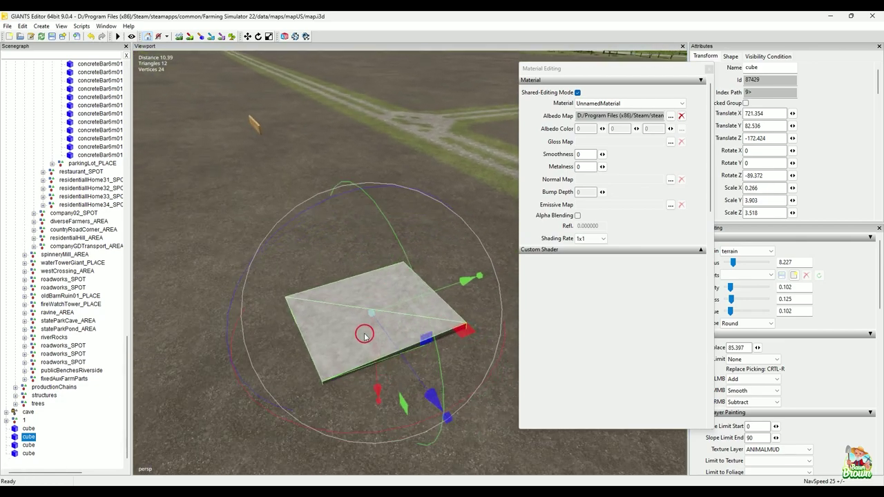
Duplicate the concrete slab and slide the copy along X to about 717.39, leaving a narrow gap between the two
key(ctrl+d)
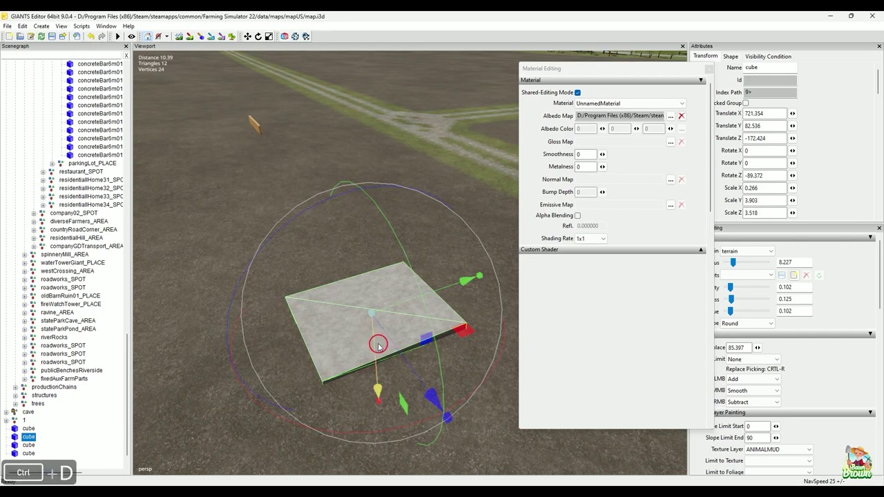
drag(403, 304, 264, 342)
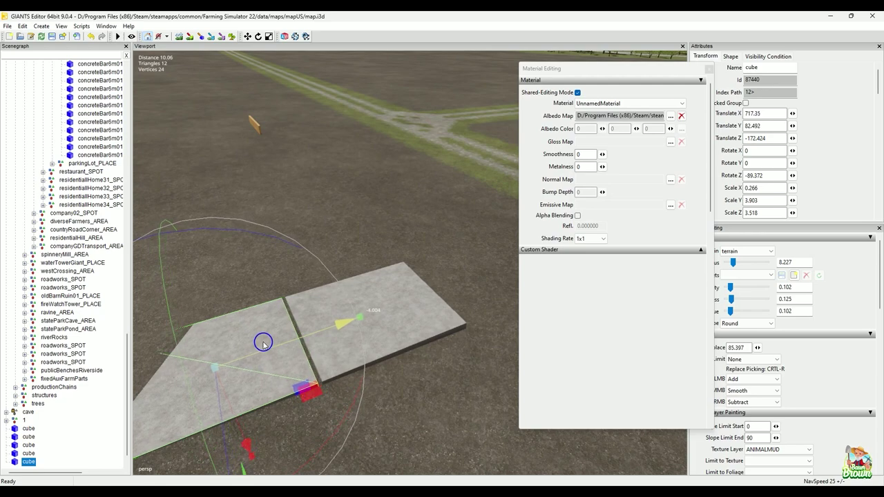
alt+drag(326, 385, 383, 332)
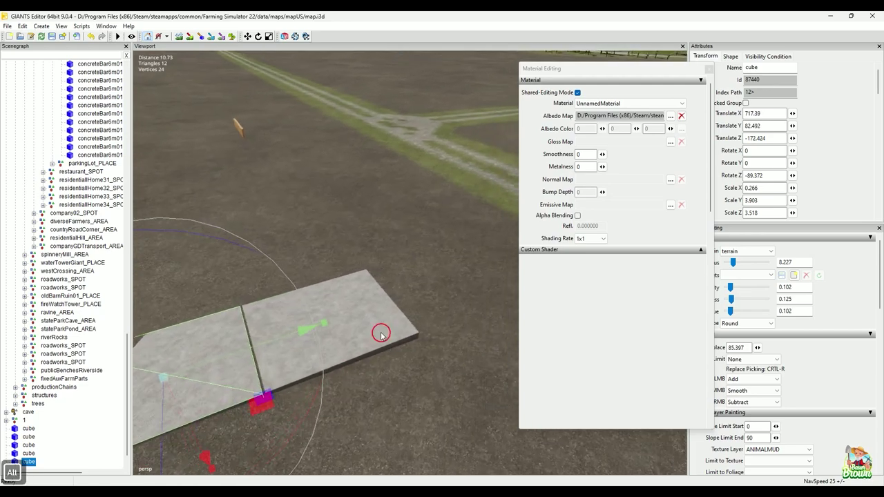
Duplicate the original slab again and place the copy on its other side to form a row, leaving a narrow gap
click(380, 335)
key(ctrl+d)
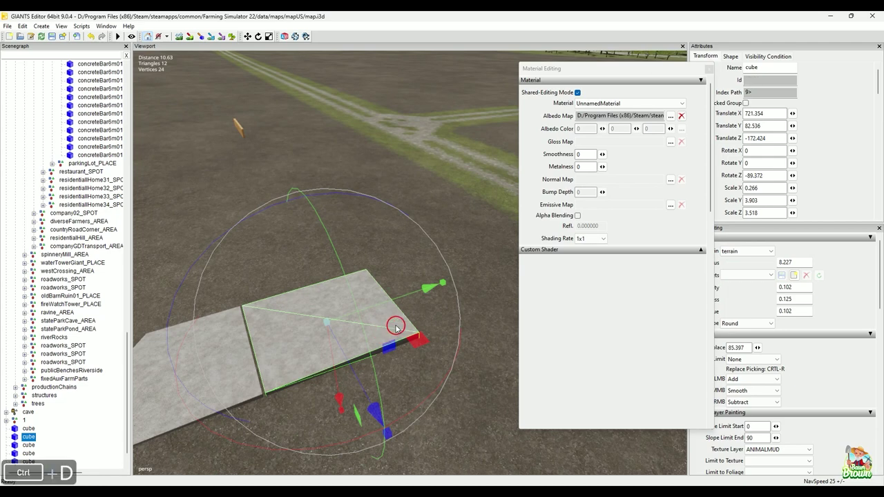
drag(405, 299, 514, 262)
alt+drag(373, 353, 402, 219)
click(418, 141)
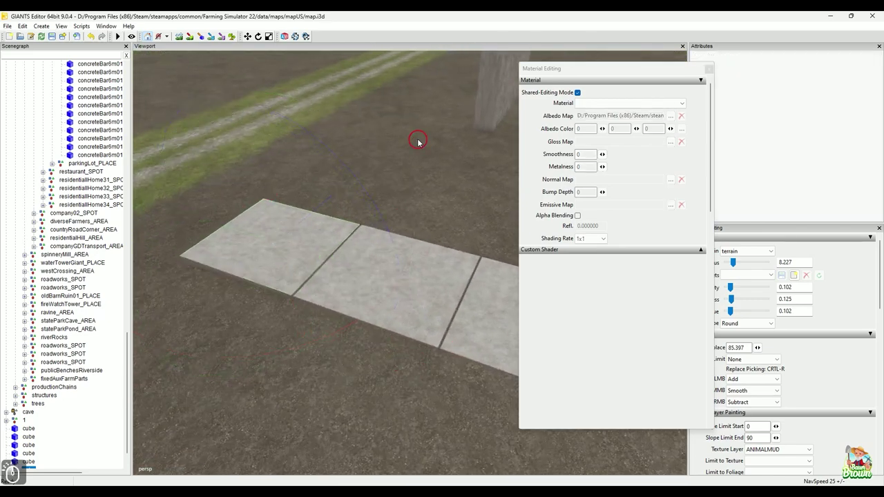
Pick the distant concreteBar6m01 object and relocate it onto the middle of the concrete slab row
alt+drag(444, 273, 329, 311)
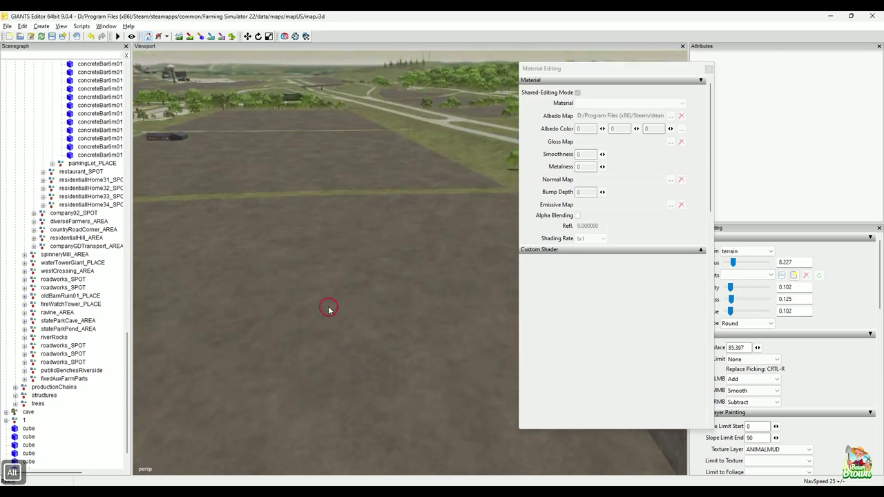
alt+drag(290, 345, 283, 305)
alt+drag(341, 377, 379, 376)
alt+drag(406, 260, 365, 326)
click(345, 323)
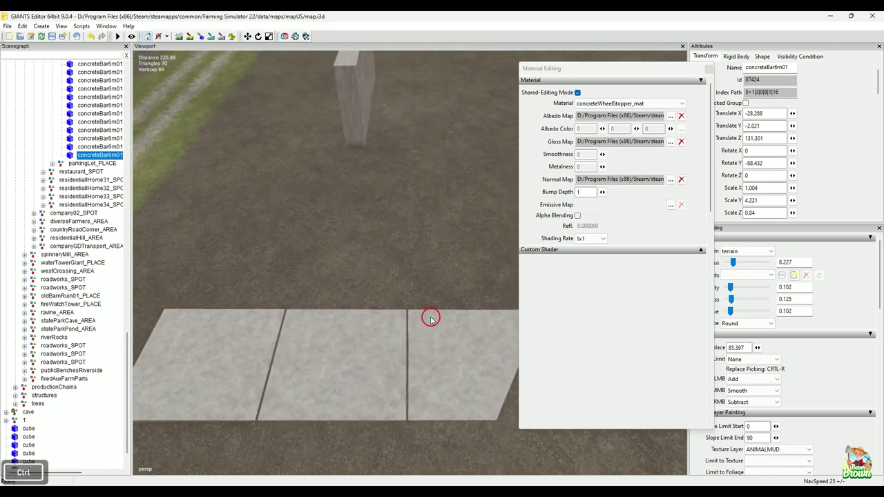
key(ctrl+b)
click(385, 289)
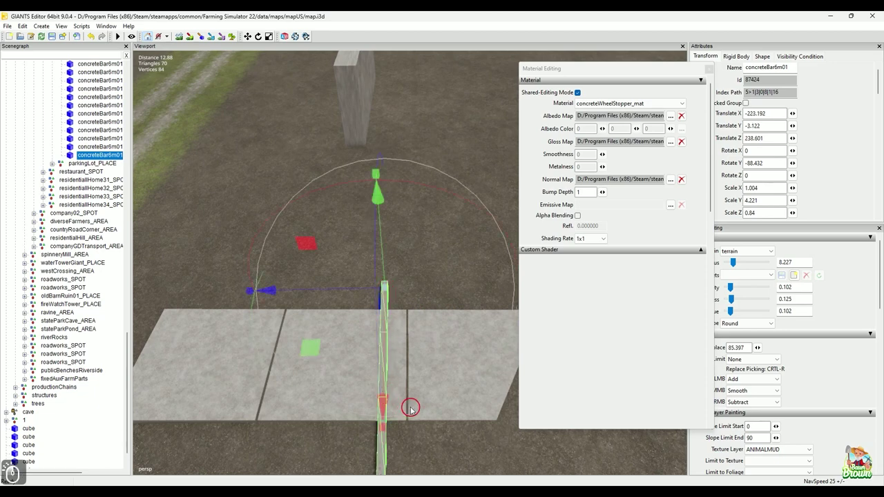
Rotate the concrete bar parallel to the slab row, at about -0.062 in Y, and move it against the row's long edge at Z about 239.516
drag(428, 417, 307, 315)
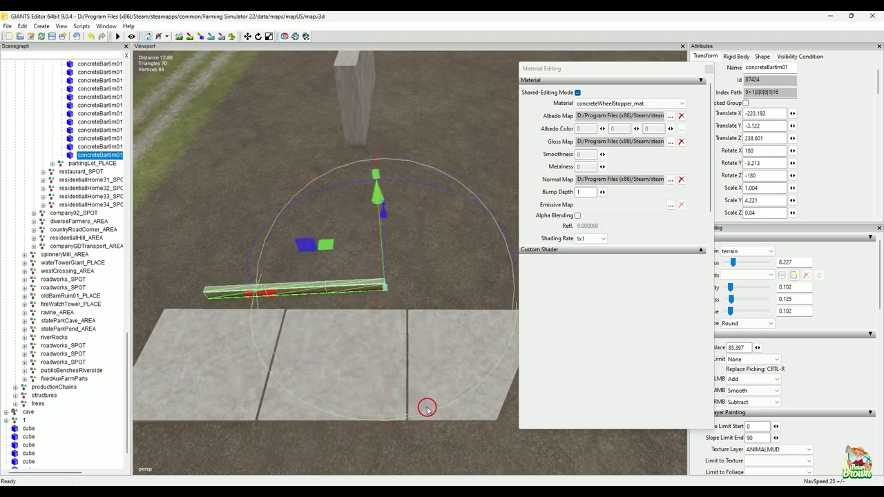
drag(427, 409, 380, 364)
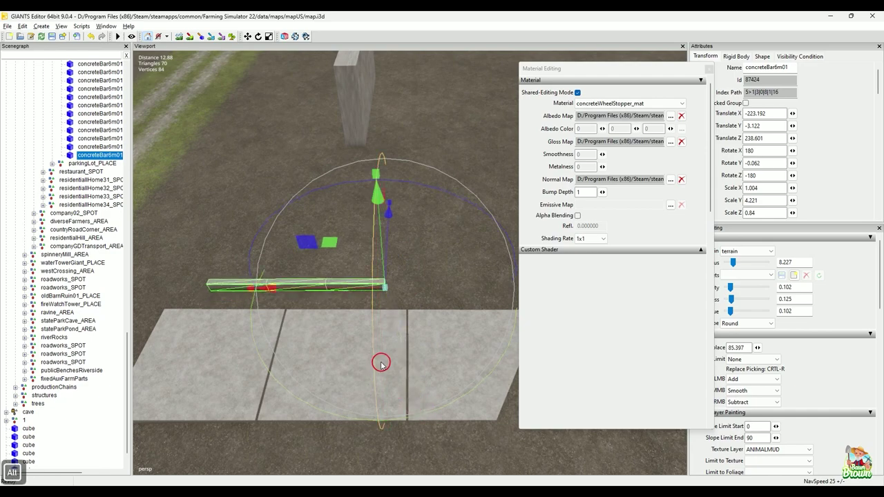
alt+middle_drag(381, 365, 420, 341)
alt+drag(420, 341, 296, 334)
alt+middle_drag(295, 334, 344, 335)
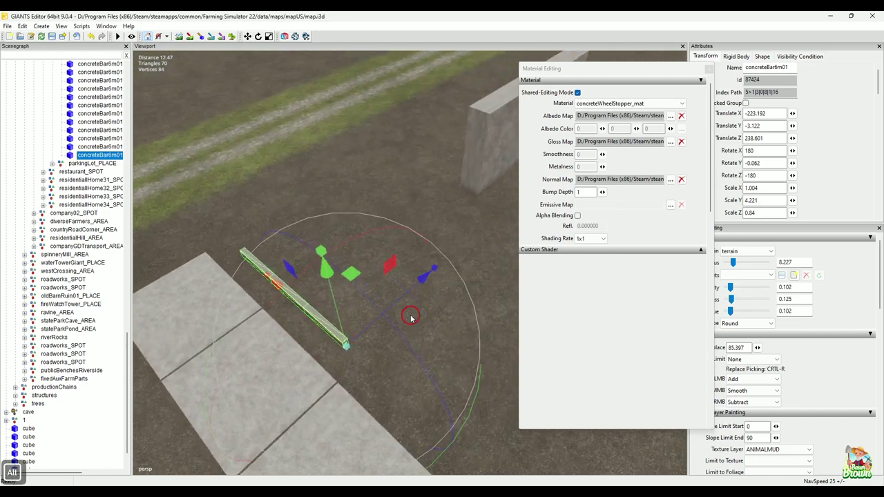
drag(408, 301, 388, 319)
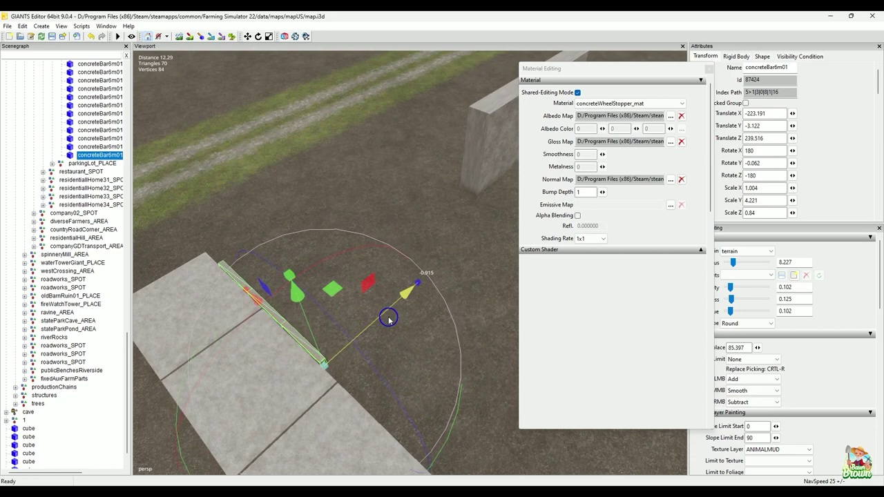
middle_drag(387, 322, 386, 370)
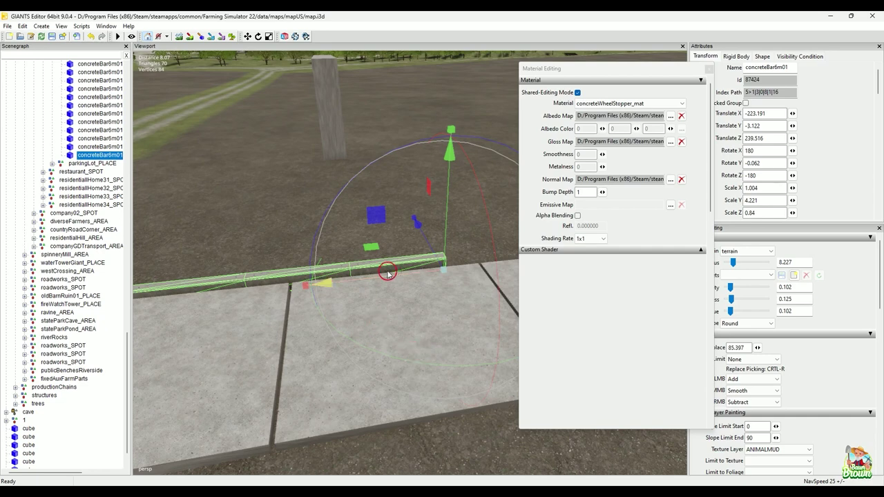
Slide the bar along the slab edge to X about -224.254, flush with the row's end, and stretch its Y scale to about 5.777
alt+drag(319, 288, 328, 348)
alt+scroll(453, 270, down, 5)
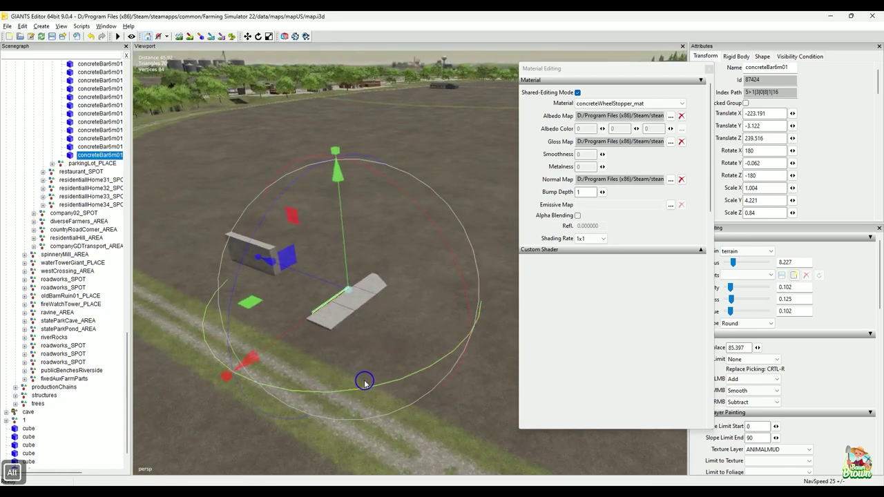
alt+scroll(365, 381, up, 3)
alt+right_drag(327, 347, 310, 339)
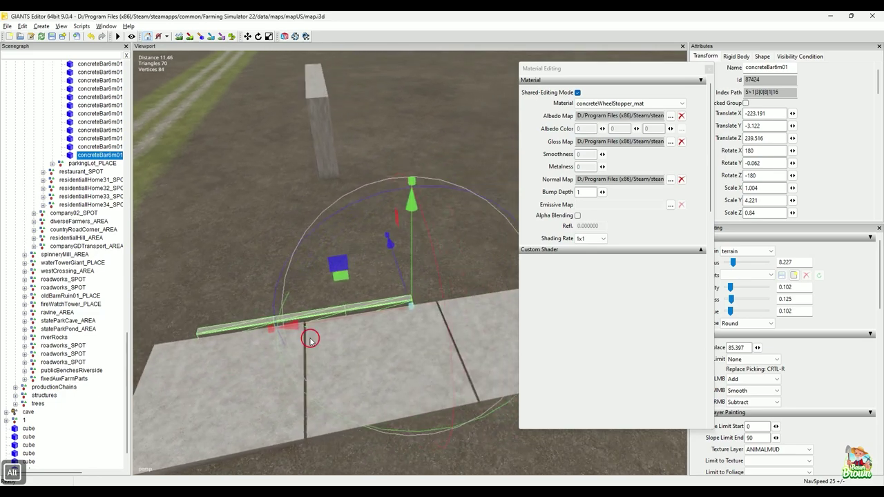
drag(312, 341, 287, 329)
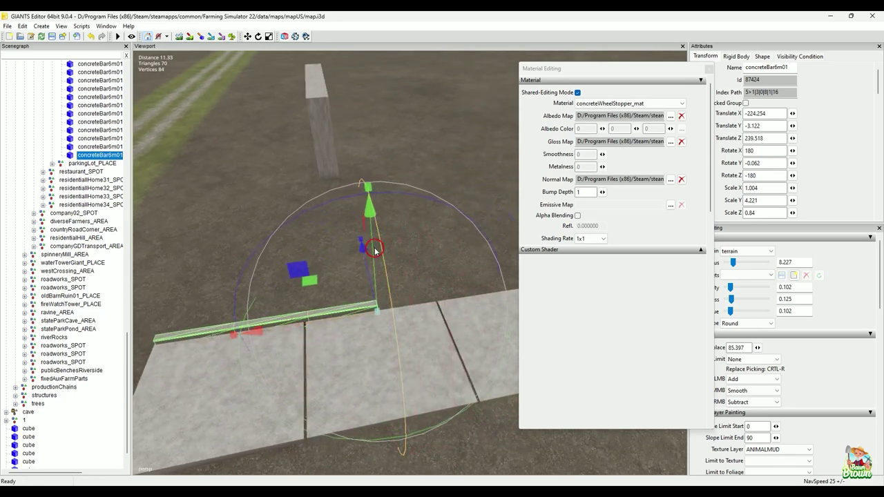
drag(367, 190, 367, 138)
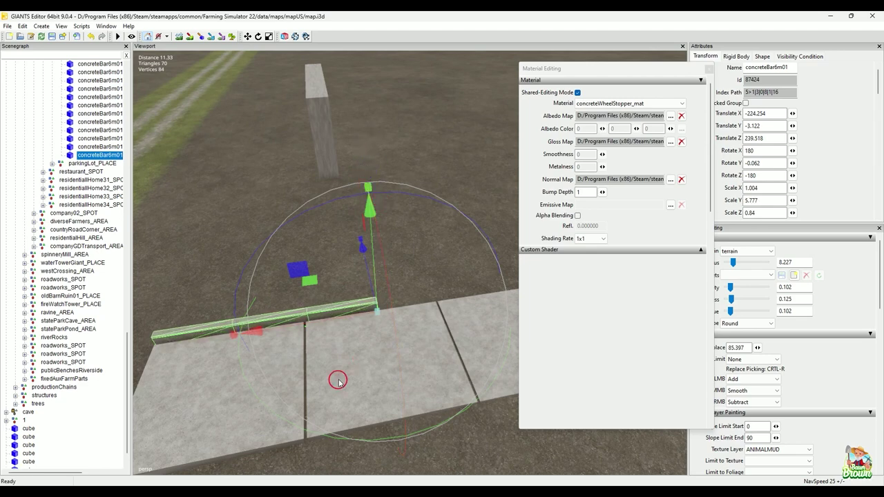
Duplicate the bar and place the copy end to end with it along the slab row, at X about -218.169
key(alt)
key(ctrl+d)
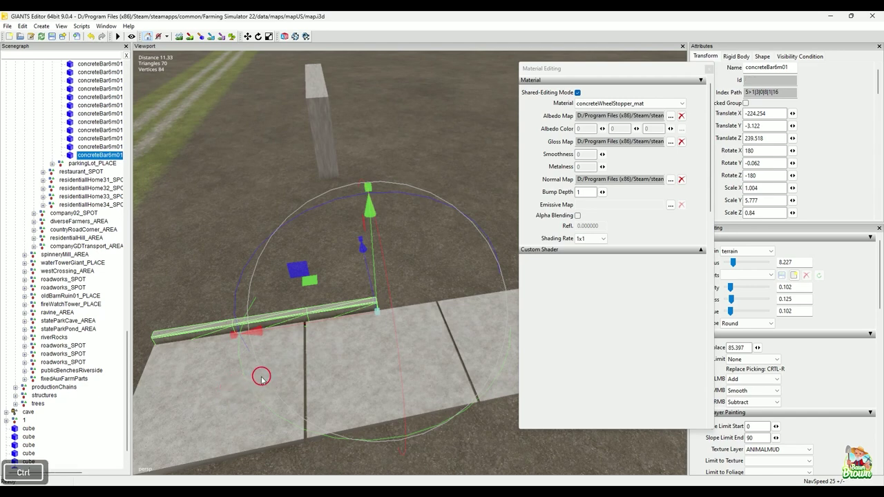
drag(285, 327, 449, 313)
alt+drag(450, 283, 367, 411)
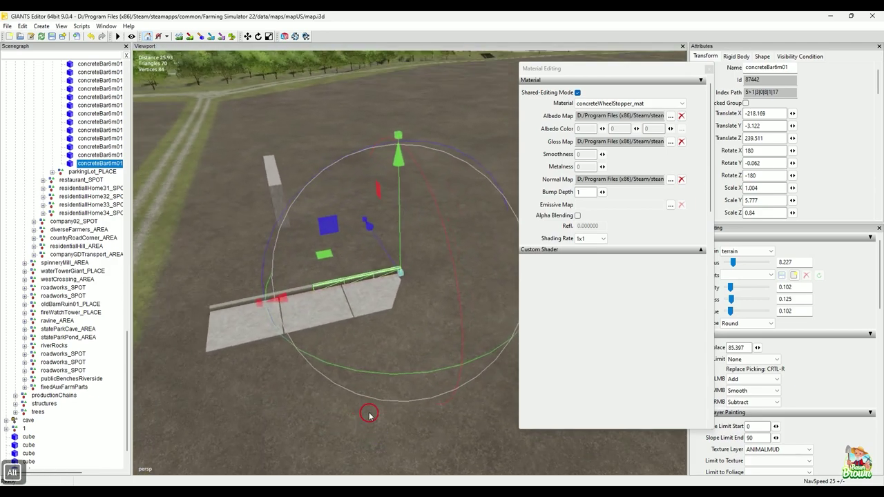
click(403, 98)
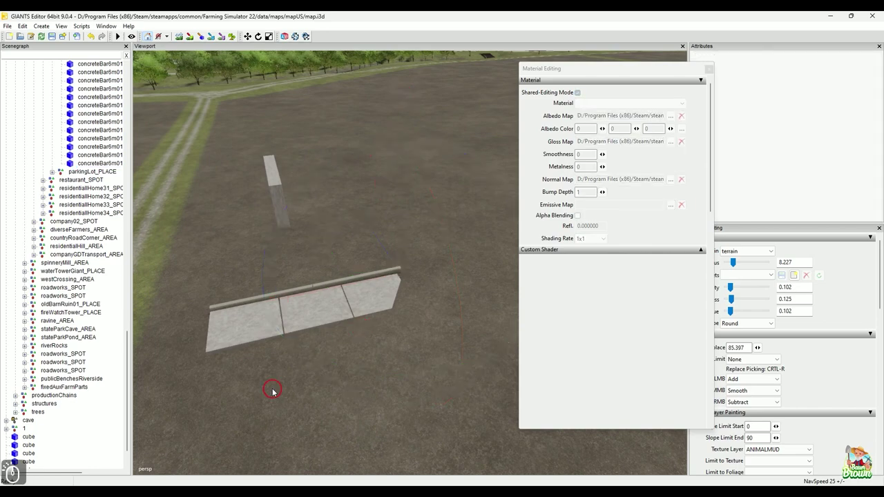
Inspect the slab row and its concrete curb from several angles and distances
alt+drag(267, 381, 334, 375)
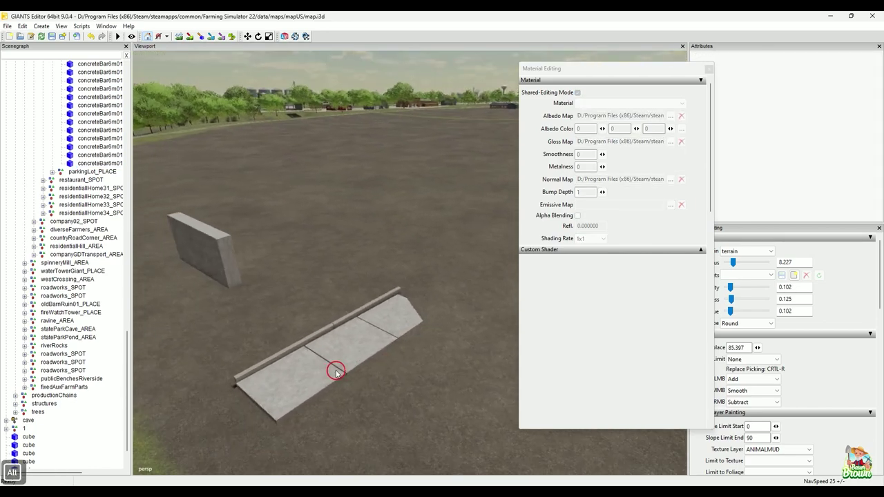
alt+scroll(318, 395, up, 3)
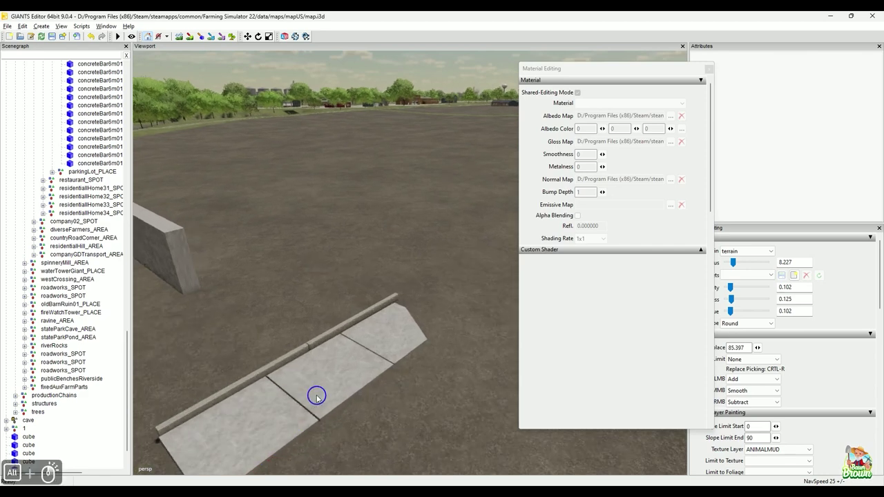
alt+middle_drag(330, 374, 325, 370)
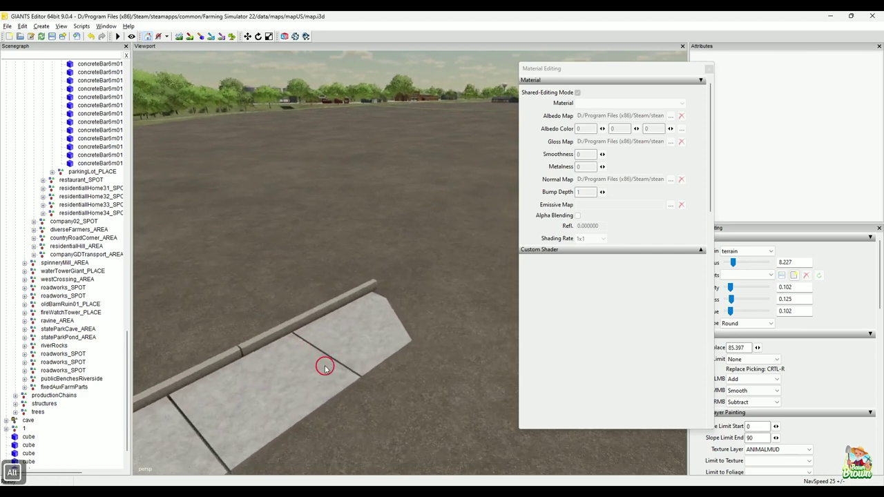
mouse_move(324, 368)
alt+mouse_down()
mouse_move(340, 365)
mouse_move(316, 379)
mouse_move(320, 387)
mouse_move(339, 379)
mouse_move(329, 385)
alt+mouse_up()
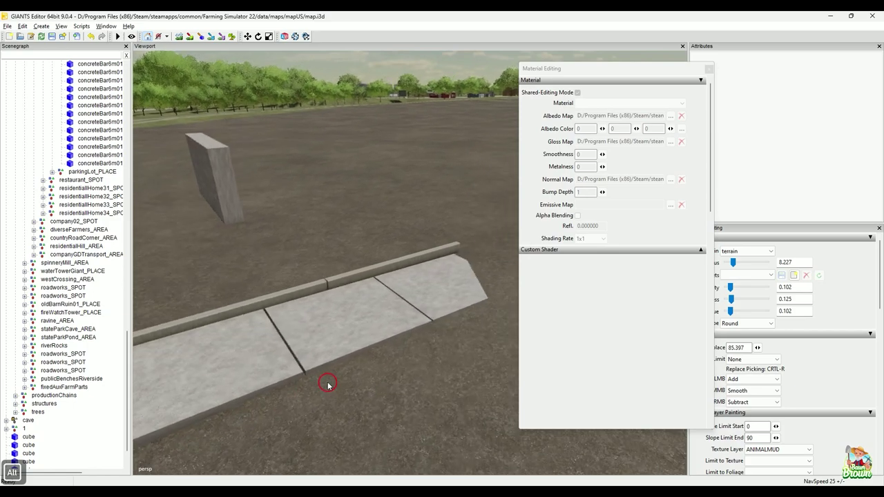
alt+right_drag(330, 385, 355, 385)
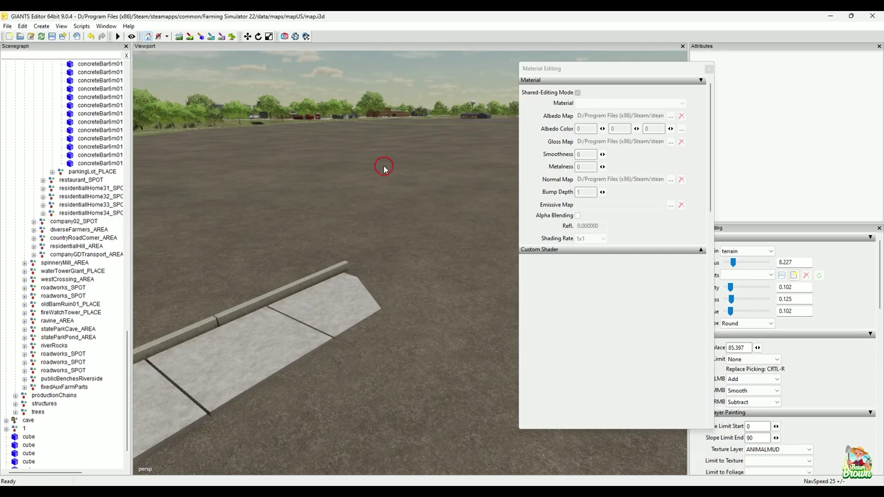
alt+drag(389, 168, 399, 220)
alt+right_drag(398, 220, 349, 234)
alt+drag(331, 235, 333, 235)
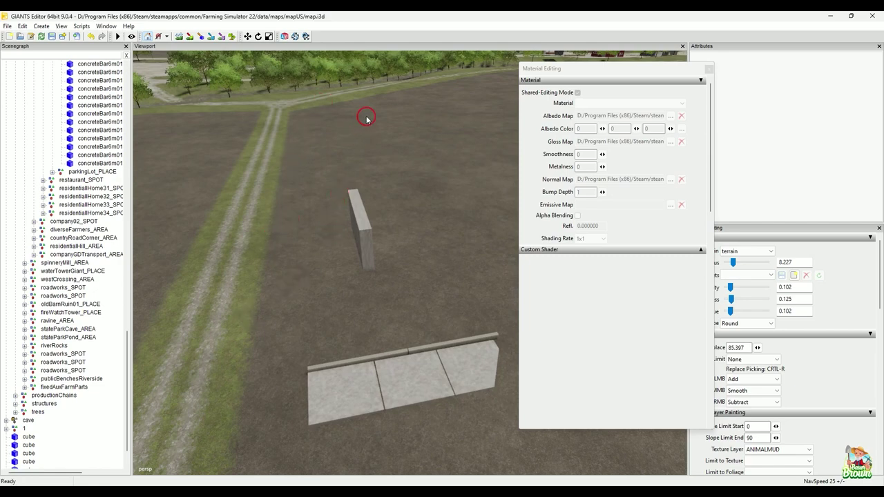
Turn on the display of foliage in the viewport
alt+drag(373, 201, 279, 289)
alt+right_drag(278, 289, 253, 222)
alt+drag(253, 223, 269, 306)
right_click(373, 277)
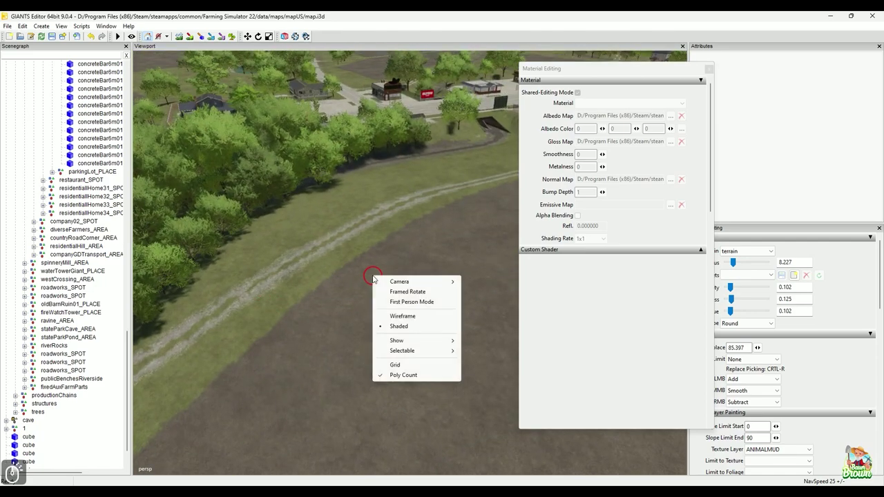
mouse_move(402, 344)
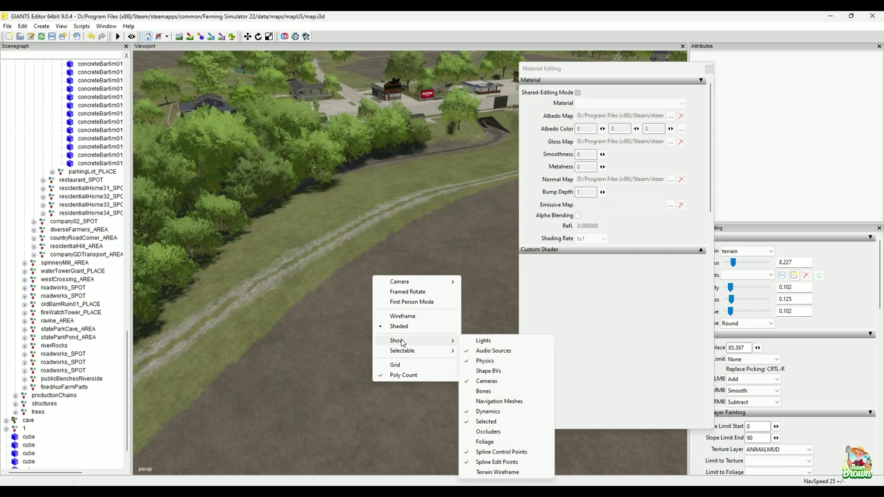
click(505, 440)
Examine the surrounding terrain with foliage displayed, and review the finished slab row and curb
alt+drag(330, 366, 298, 330)
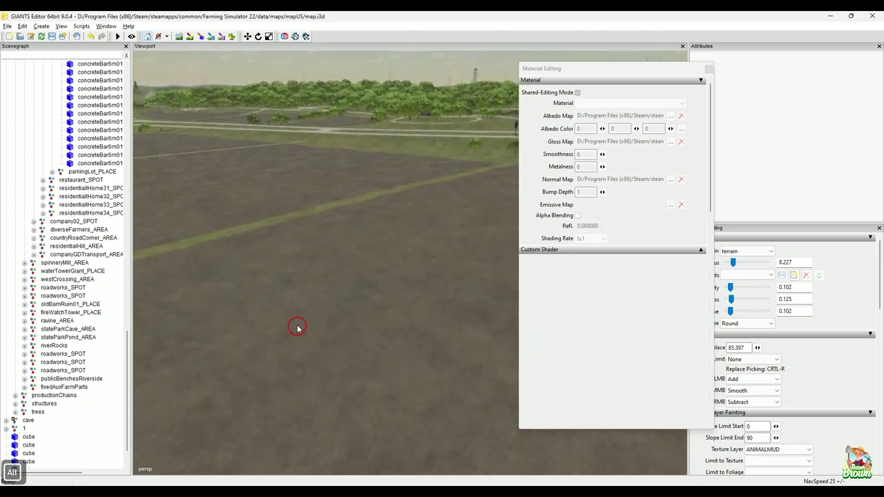
alt+right_drag(298, 329, 329, 366)
alt+drag(329, 366, 166, 374)
alt+right_drag(165, 374, 366, 277)
mouse_move(366, 277)
alt+mouse_down()
mouse_move(408, 281)
mouse_move(355, 379)
mouse_move(310, 310)
mouse_move(100, 306)
mouse_move(195, 335)
mouse_move(315, 330)
mouse_move(299, 375)
mouse_move(497, 268)
mouse_move(516, 297)
mouse_move(353, 300)
mouse_move(427, 264)
mouse_move(485, 283)
mouse_move(387, 310)
mouse_move(401, 291)
mouse_move(399, 302)
mouse_move(369, 303)
mouse_move(368, 292)
alt+mouse_up()
alt+middle_drag(380, 319, 387, 324)
alt+drag(367, 315, 369, 307)
alt+middle_drag(369, 308, 376, 313)
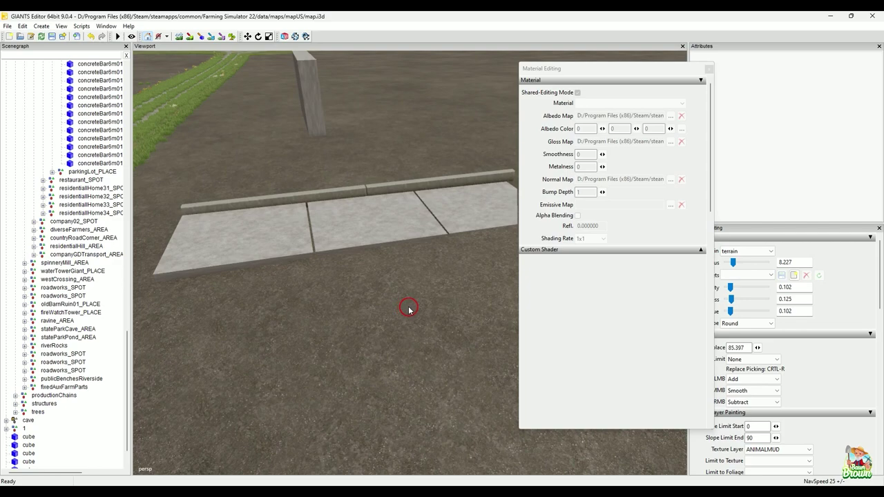
key(alt)
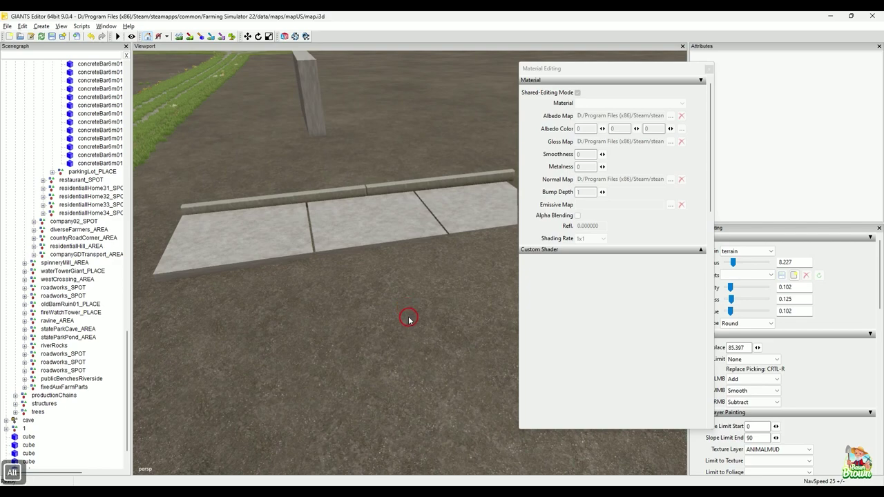
alt+drag(409, 320, 405, 336)
alt+drag(468, 292, 421, 313)
alt+right_drag(420, 312, 408, 326)
alt+drag(407, 326, 430, 310)
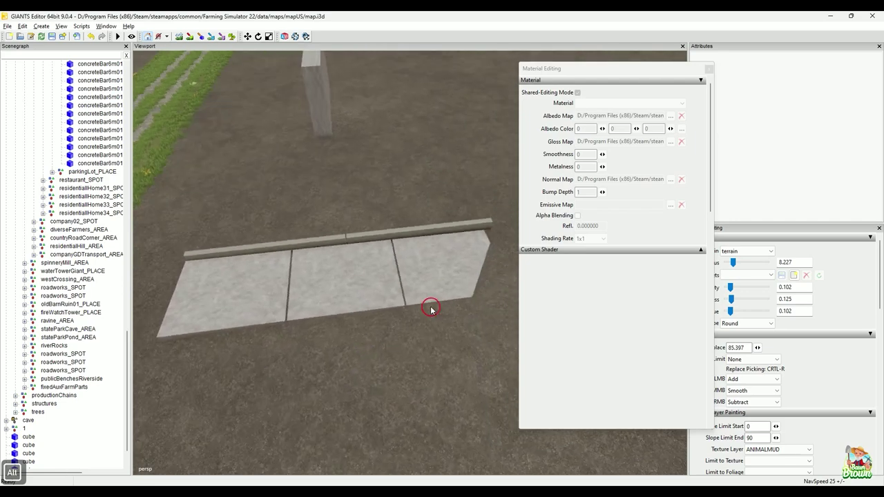
Select the last three cube objects together, and switch the selection to the first concrete bar beside the slabs
scroll(70, 380, down, 2)
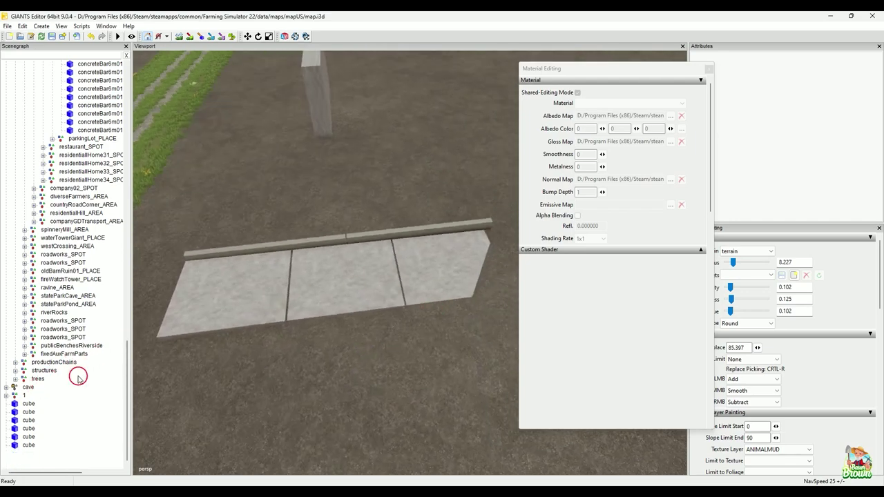
click(233, 308)
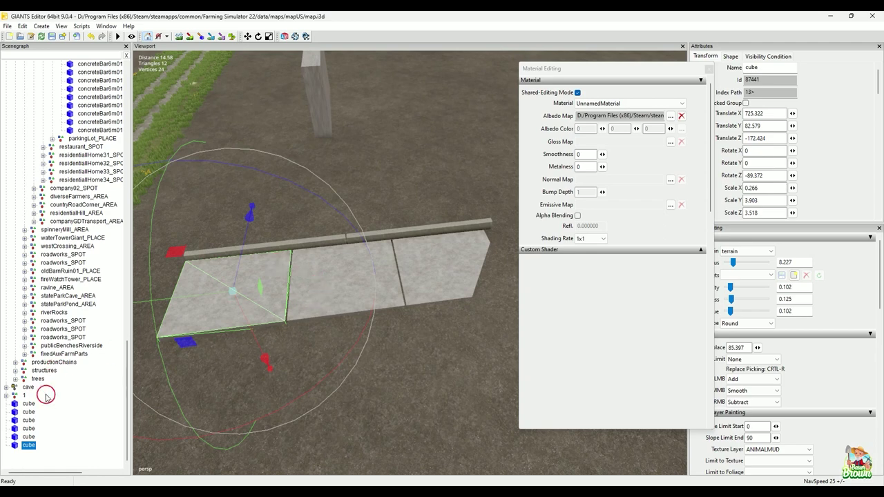
ctrl+click(31, 436)
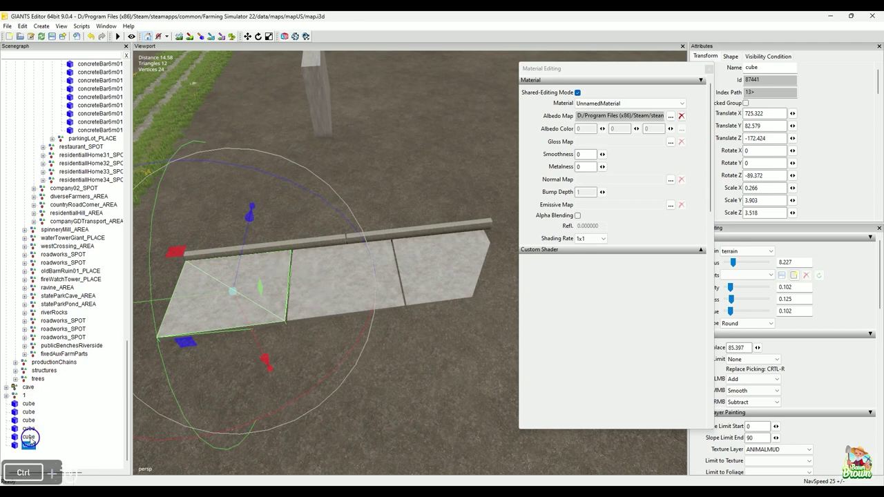
ctrl+click(32, 429)
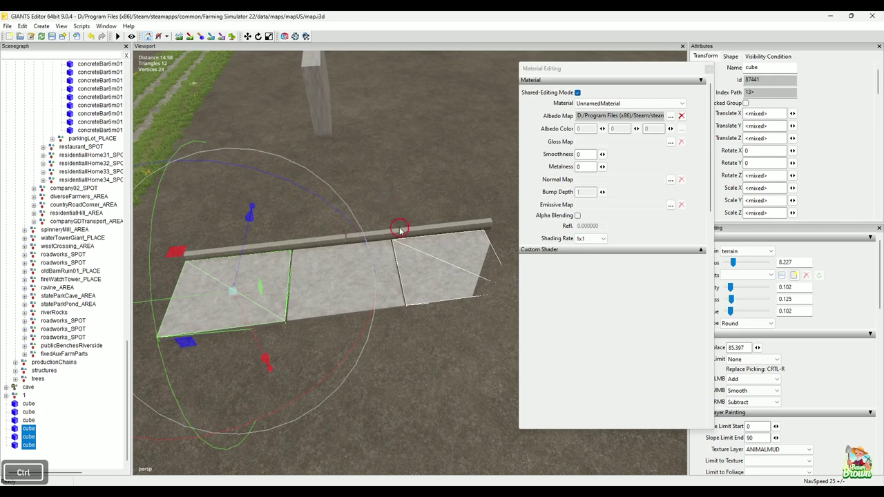
click(427, 233)
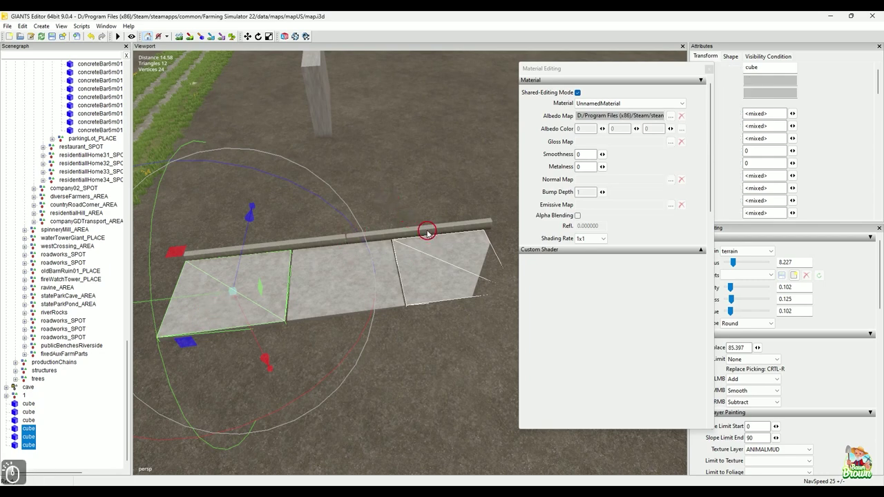
click(304, 247)
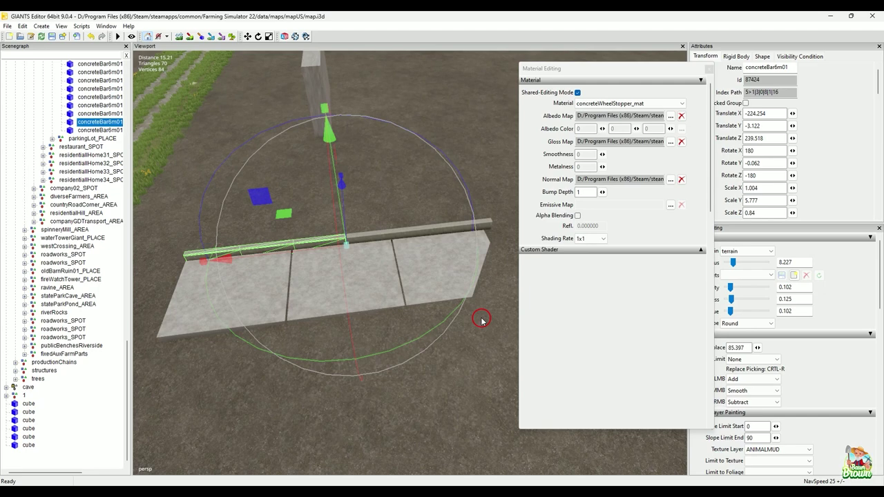
Check the individual slabs by selecting them, clear the selection, and examine the slab surface and joints up close
alt+right_drag(418, 355, 383, 363)
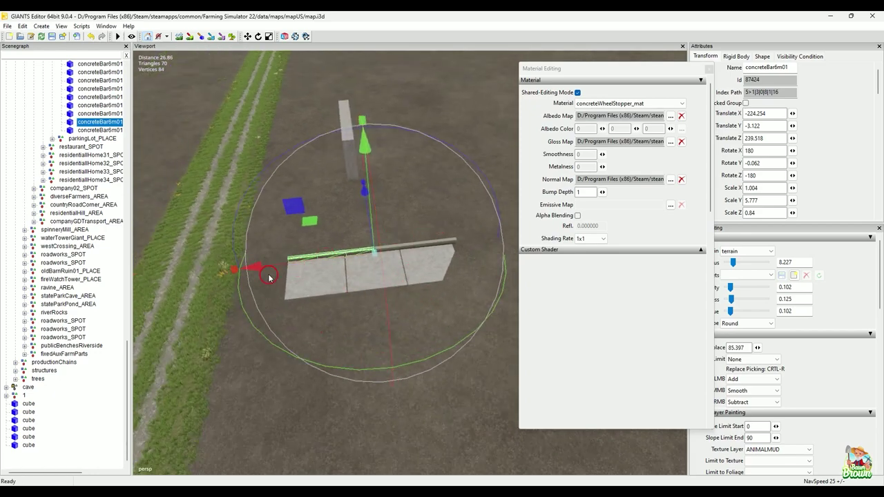
alt+right_drag(318, 291, 336, 348)
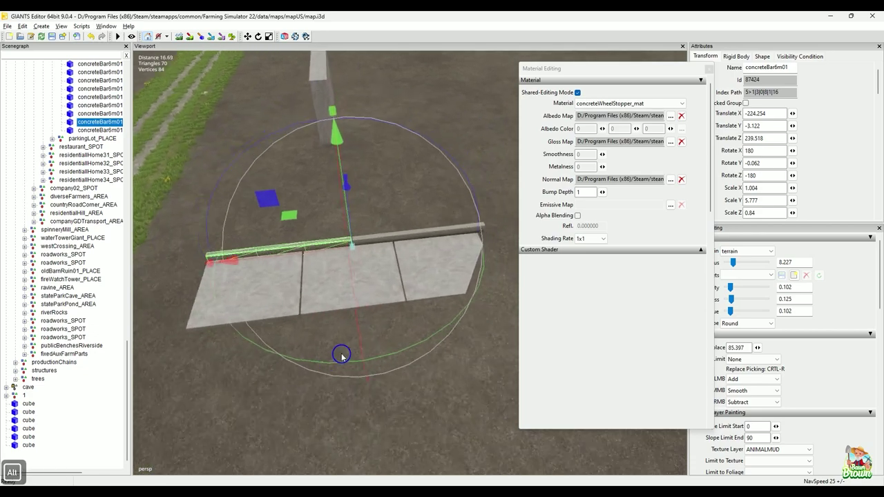
click(324, 271)
click(359, 270)
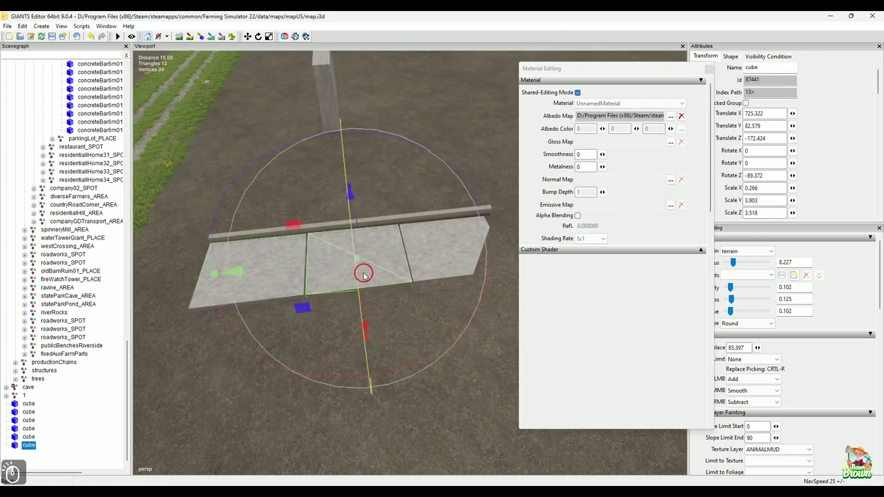
click(442, 260)
click(243, 334)
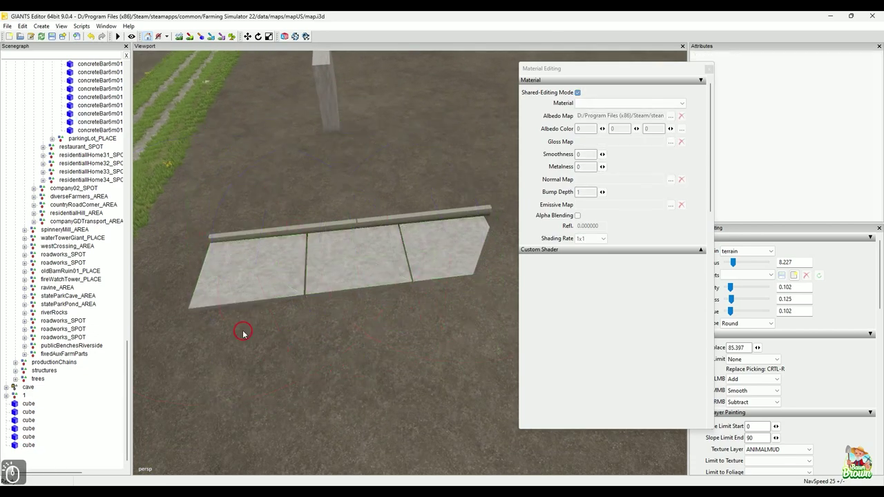
alt+right_drag(244, 333, 297, 302)
alt+middle_drag(298, 302, 312, 299)
alt+drag(320, 341, 334, 312)
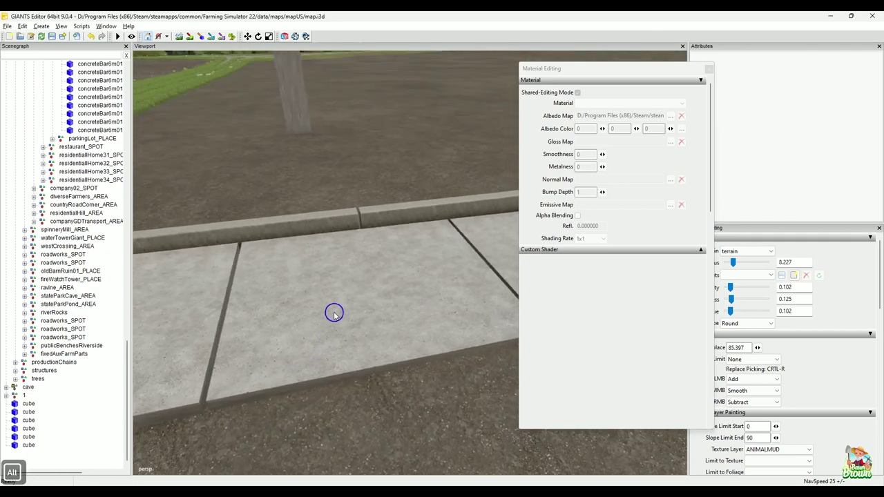
Examine the finished slab row, its concrete bar curb and the nearby concrete wall from several angles and distances
alt+right_drag(333, 312, 310, 322)
alt+drag(292, 314, 279, 308)
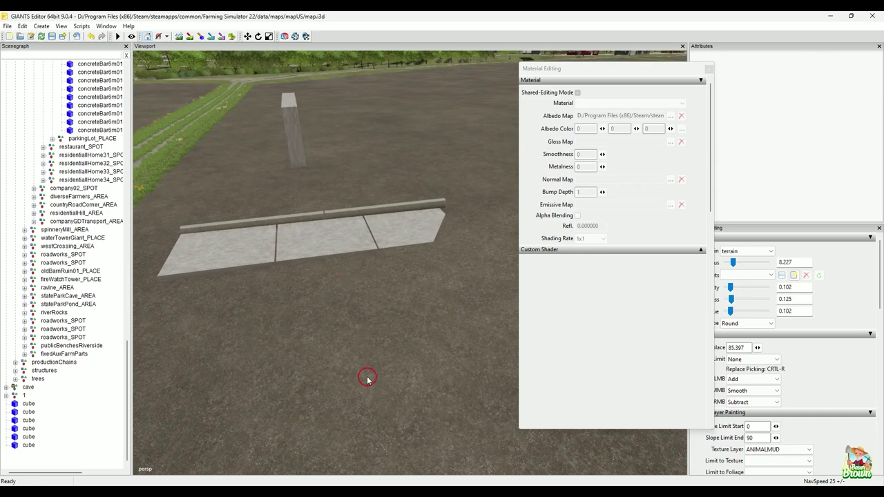
alt+drag(365, 376, 265, 355)
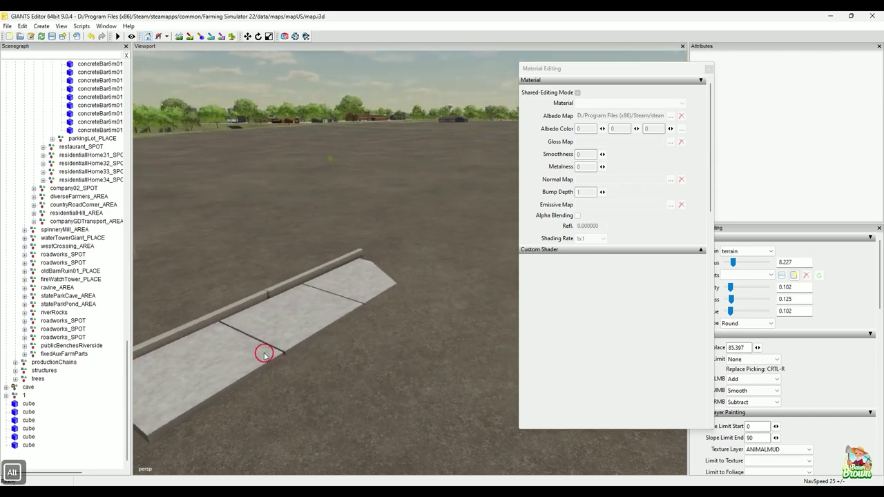
alt+drag(391, 293, 334, 345)
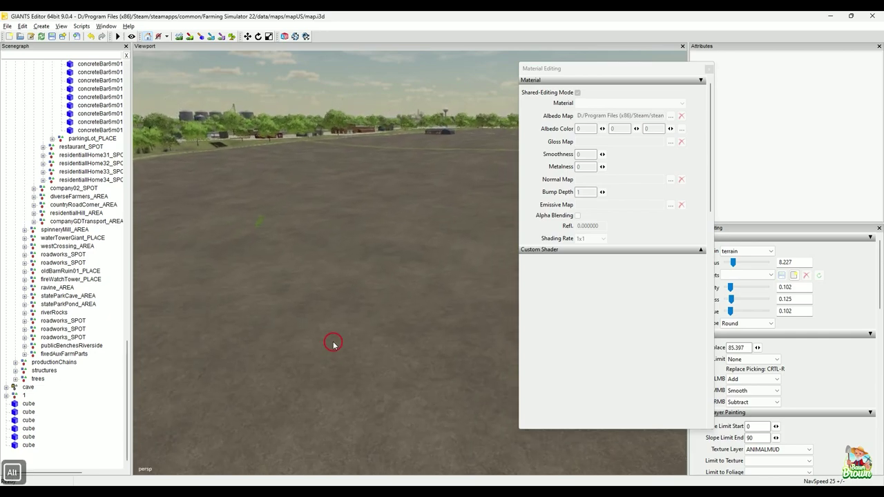
alt+drag(391, 311, 362, 319)
alt+right_drag(362, 319, 325, 351)
alt+drag(325, 351, 371, 344)
alt+right_drag(370, 344, 397, 329)
alt+drag(398, 329, 369, 358)
alt+right_drag(369, 356, 417, 332)
alt+drag(417, 331, 343, 366)
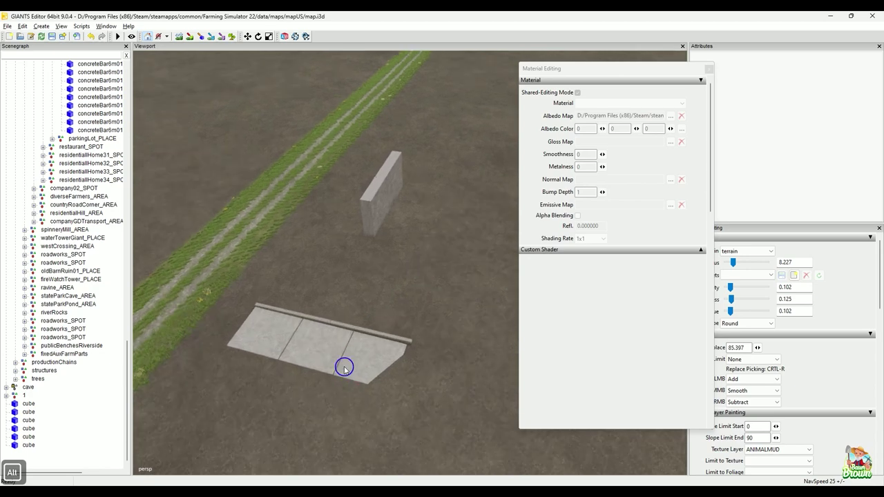
alt+right_drag(343, 365, 374, 353)
alt+drag(375, 353, 375, 375)
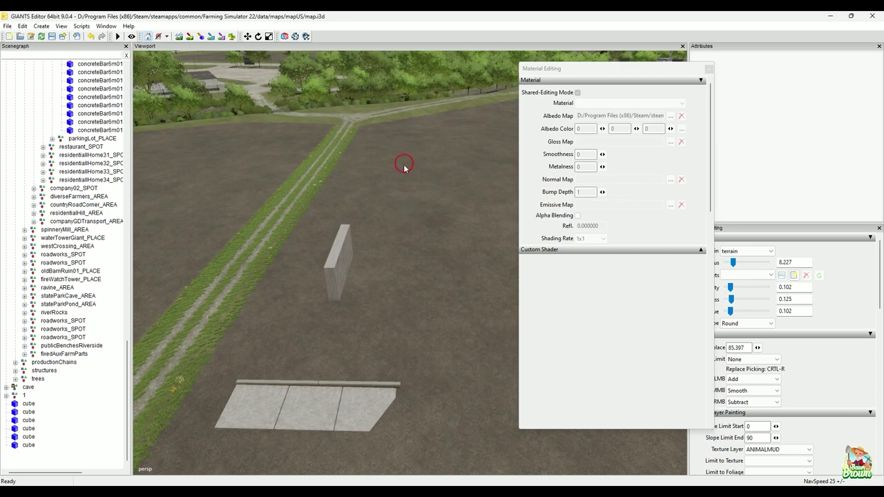
Examine the grassy field track and the dirt trail leading through the trees with foliage displayed
alt+middle_drag(438, 206, 410, 313)
mouse_move(410, 312)
alt+mouse_down()
mouse_move(398, 239)
mouse_move(310, 352)
mouse_move(403, 256)
mouse_move(429, 263)
mouse_move(355, 271)
mouse_move(351, 288)
mouse_move(397, 312)
mouse_move(417, 310)
mouse_move(361, 325)
mouse_move(413, 312)
alt+mouse_up()
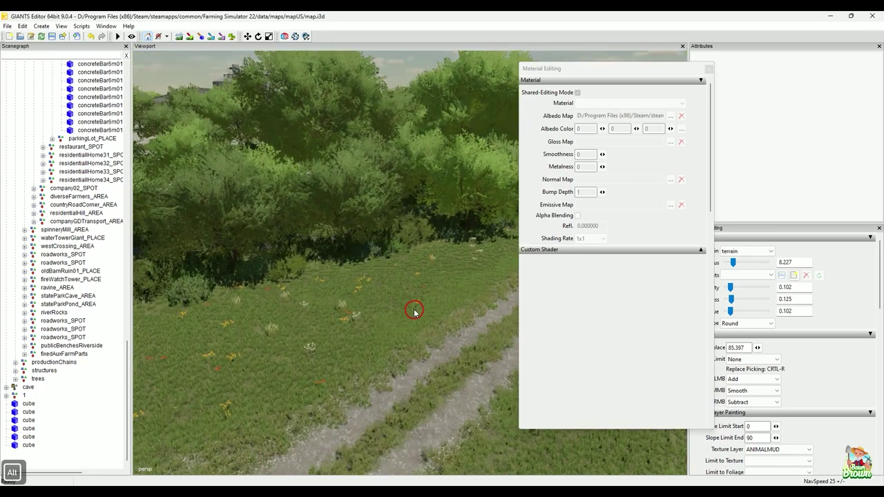
alt+drag(372, 366, 374, 261)
mouse_move(298, 309)
alt+mouse_down()
mouse_move(297, 320)
mouse_move(300, 311)
mouse_move(308, 317)
alt+mouse_up()
alt+drag(384, 340, 293, 330)
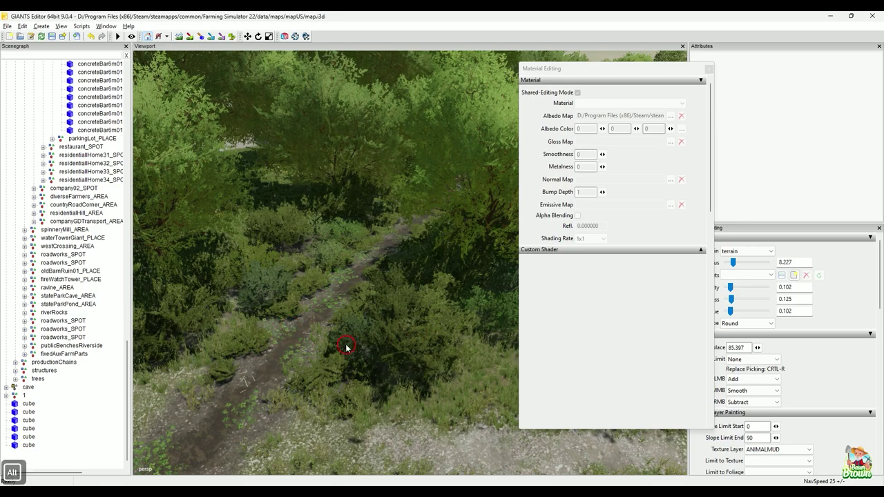
alt+drag(348, 348, 298, 335)
alt+right_drag(291, 336, 296, 300)
alt+drag(296, 300, 355, 302)
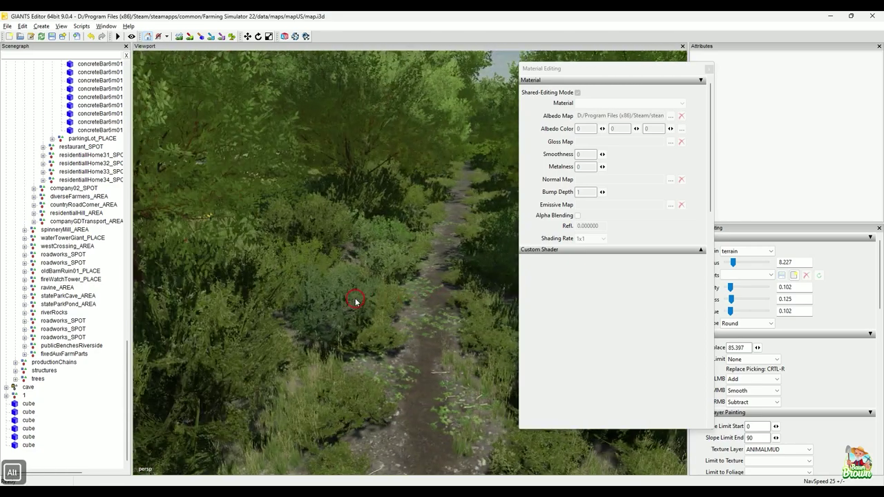
Inspect the bushes, grass and ground textures along the wooded dirt trail up close
alt+right_drag(353, 303, 401, 325)
alt+drag(401, 325, 389, 328)
alt+right_drag(389, 327, 372, 323)
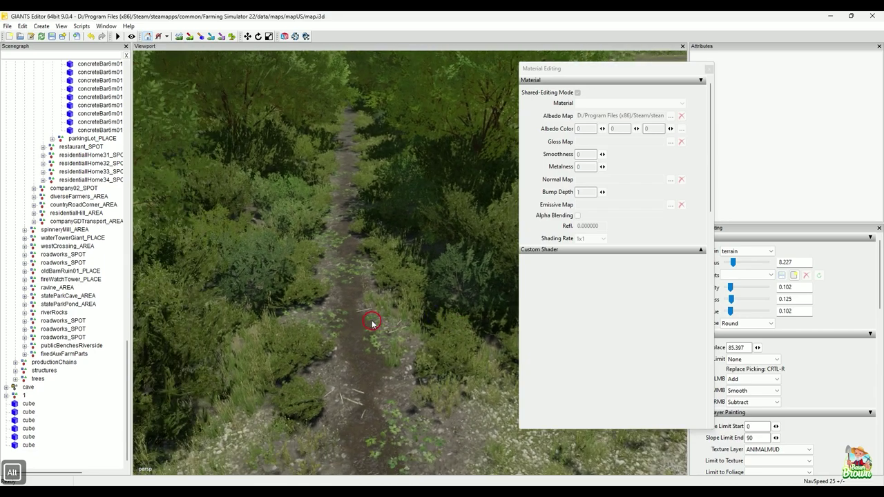
alt+drag(372, 323, 405, 328)
alt+right_drag(405, 327, 387, 312)
alt+drag(387, 313, 366, 296)
alt+right_drag(365, 295, 370, 308)
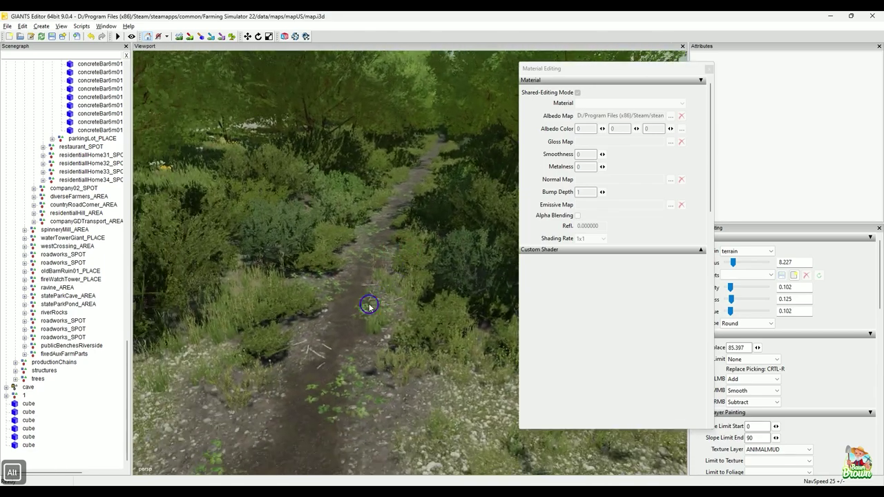
alt+drag(369, 308, 347, 389)
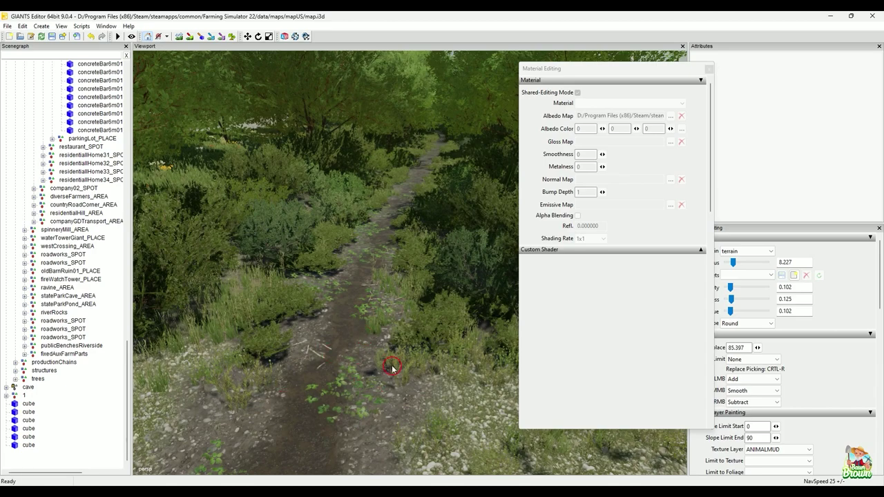
alt+scroll(343, 367, up, 3)
alt+drag(343, 367, 364, 340)
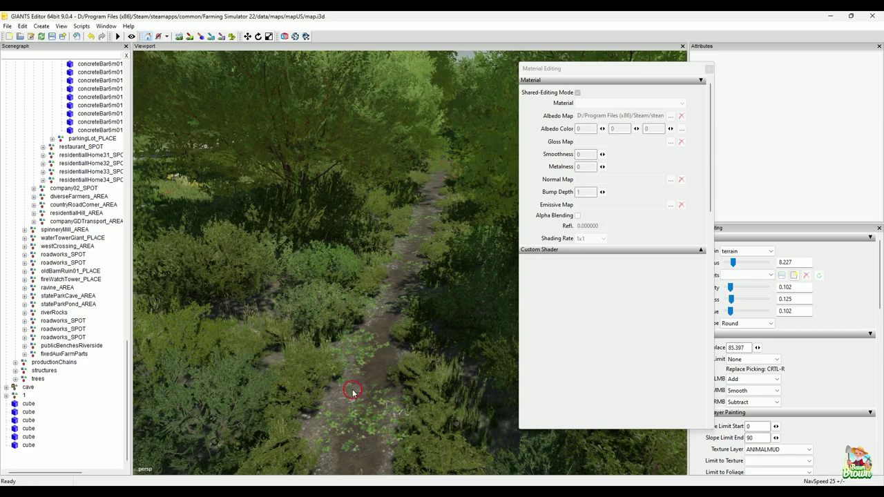
alt+drag(352, 389, 405, 336)
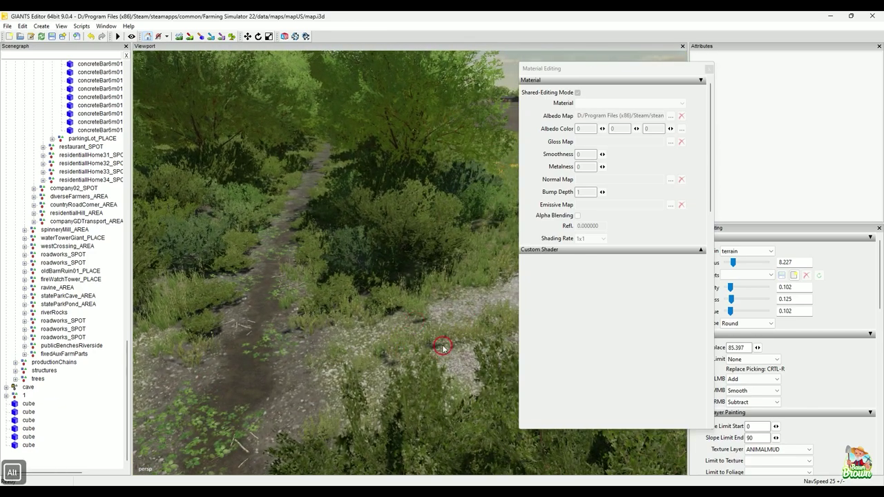
alt+drag(359, 315, 380, 302)
alt+scroll(380, 302, down, 3)
alt+right_drag(381, 302, 405, 327)
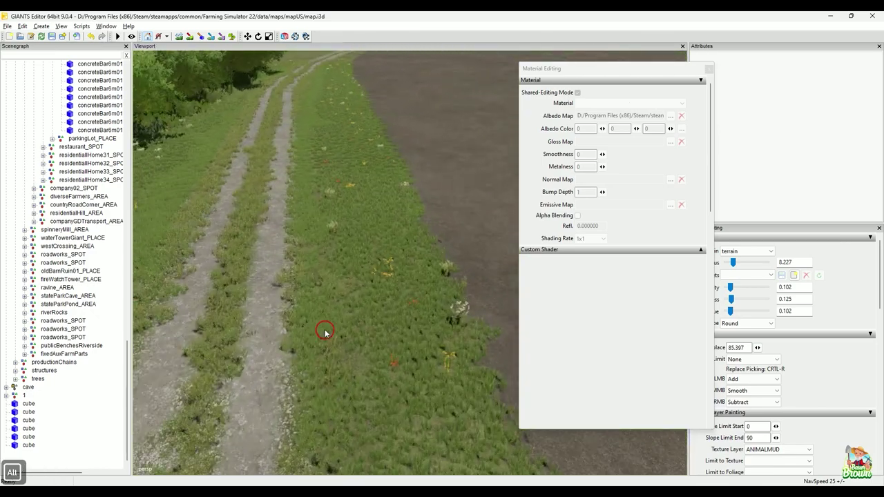
Survey the fields, roads, tree lines and town buildings around the building site from above
alt+right_drag(338, 271, 311, 270)
alt+drag(311, 270, 341, 239)
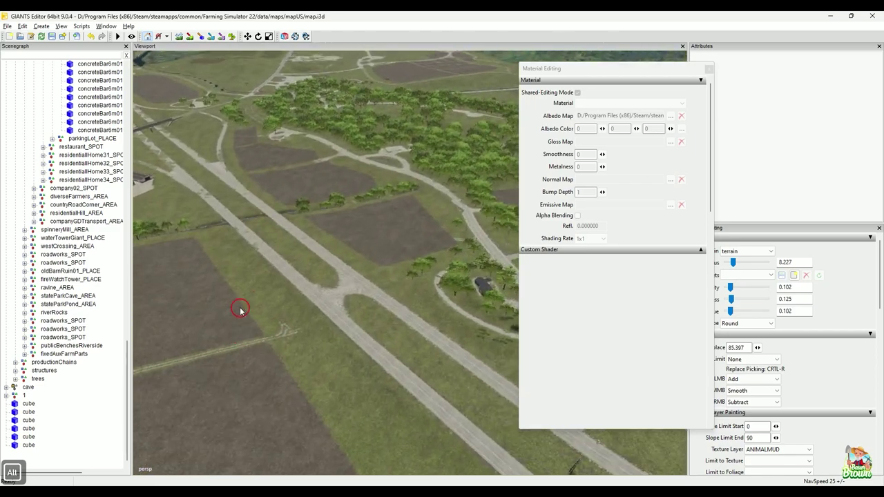
alt+drag(390, 230, 210, 220)
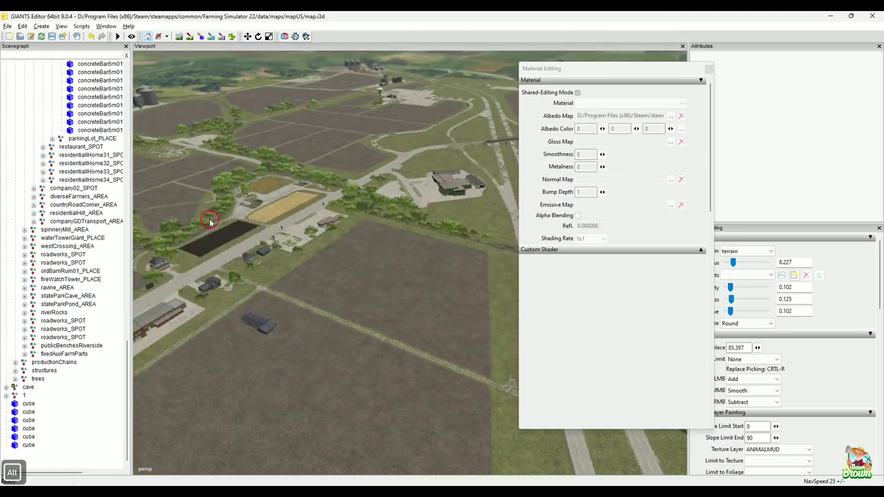
alt+right_drag(316, 283, 454, 286)
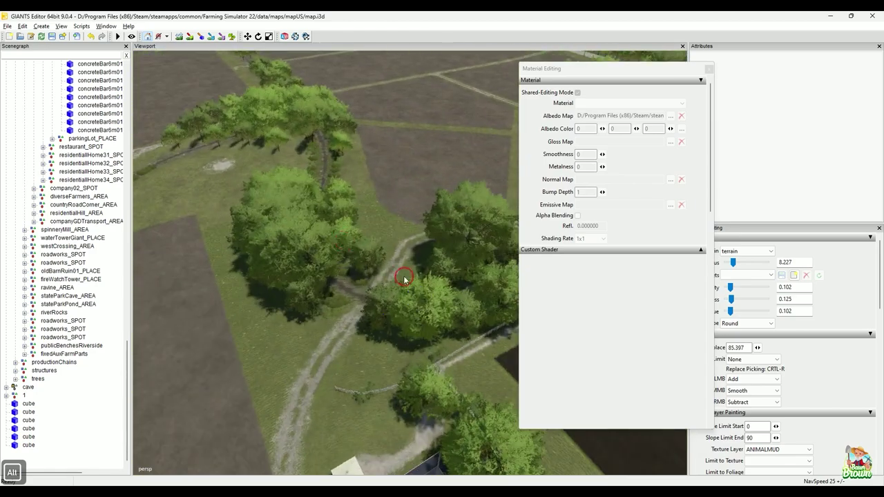
alt+drag(281, 256, 332, 344)
alt+right_drag(333, 345, 326, 283)
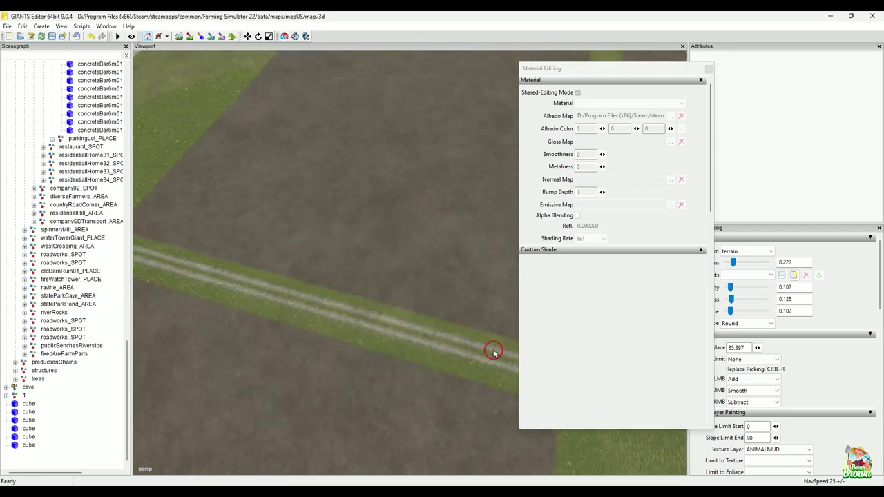
alt+middle_drag(265, 303, 370, 342)
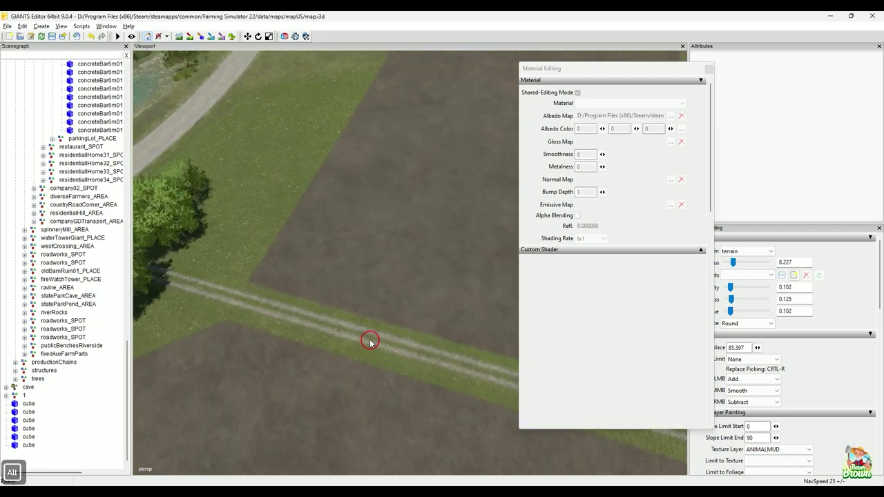
alt+right_drag(351, 313, 324, 307)
alt+drag(324, 306, 251, 295)
alt+right_drag(251, 295, 341, 387)
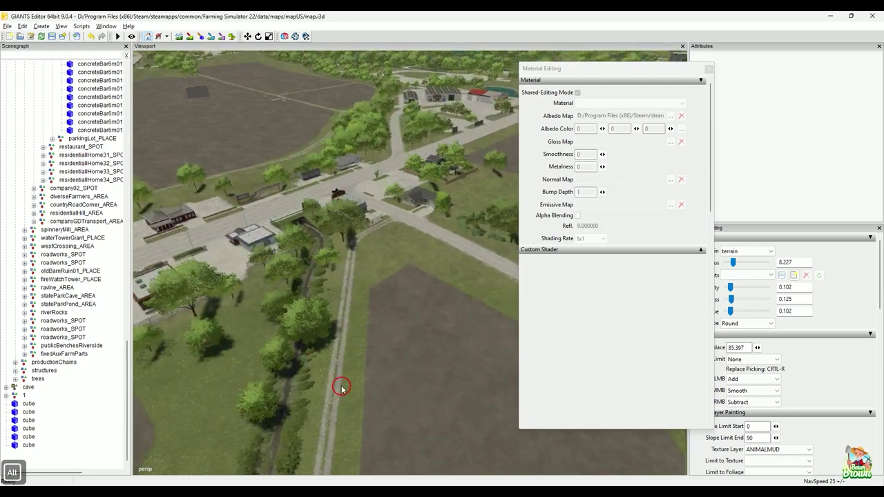
alt+drag(341, 387, 300, 412)
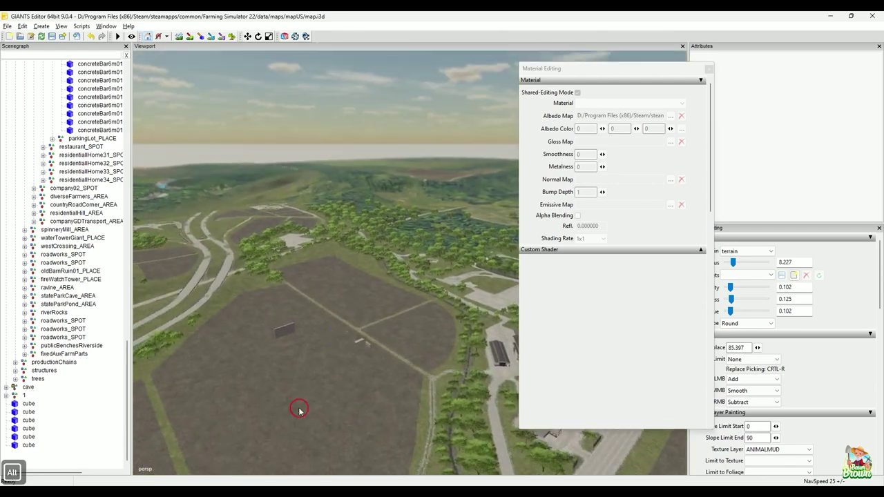
Review the placed concrete walls and slab row in the field beside the dirt track
alt+right_drag(301, 413, 312, 366)
mouse_move(312, 366)
alt+mouse_down()
mouse_move(487, 306)
mouse_move(319, 351)
alt+mouse_up()
alt+right_drag(320, 351, 270, 387)
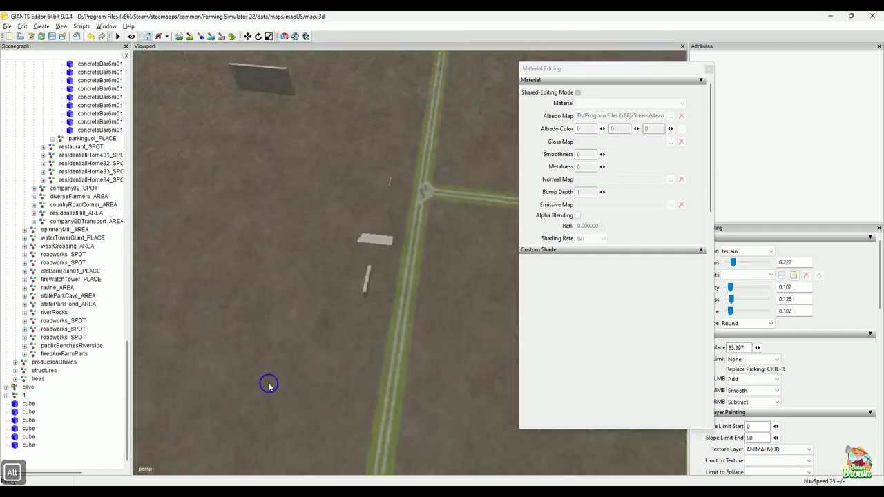
alt+drag(269, 386, 320, 312)
alt+right_drag(256, 379, 296, 342)
alt+drag(296, 342, 380, 379)
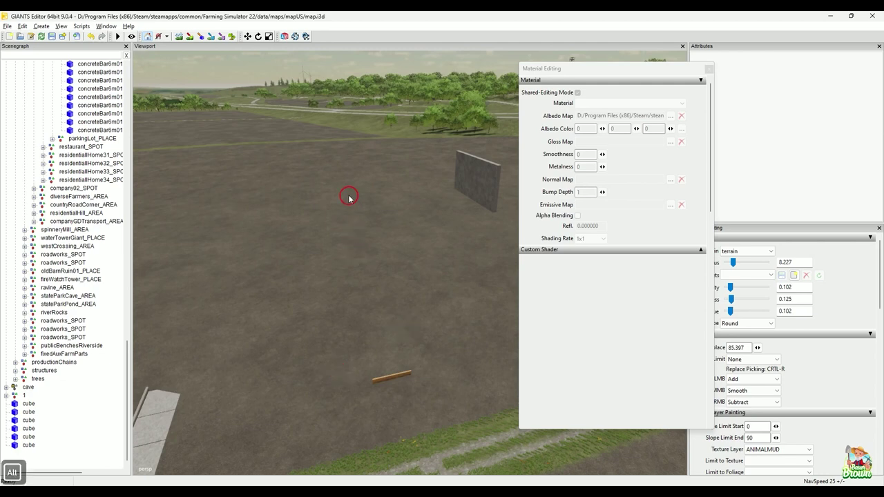
Survey the highway, the surrounding woodland and the large fields beyond the junction from above
alt+drag(349, 195, 426, 370)
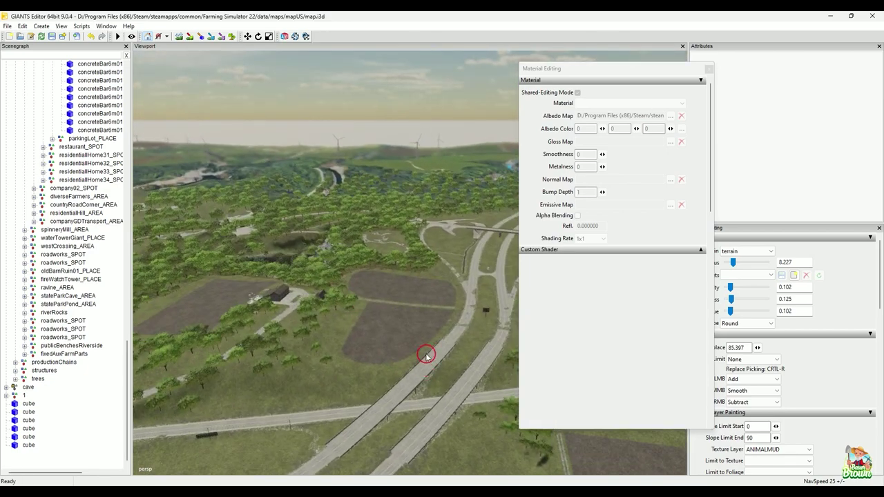
alt+drag(393, 279, 281, 259)
alt+middle_drag(281, 259, 359, 322)
alt+drag(413, 281, 341, 279)
alt+right_drag(313, 269, 386, 297)
alt+drag(385, 297, 226, 324)
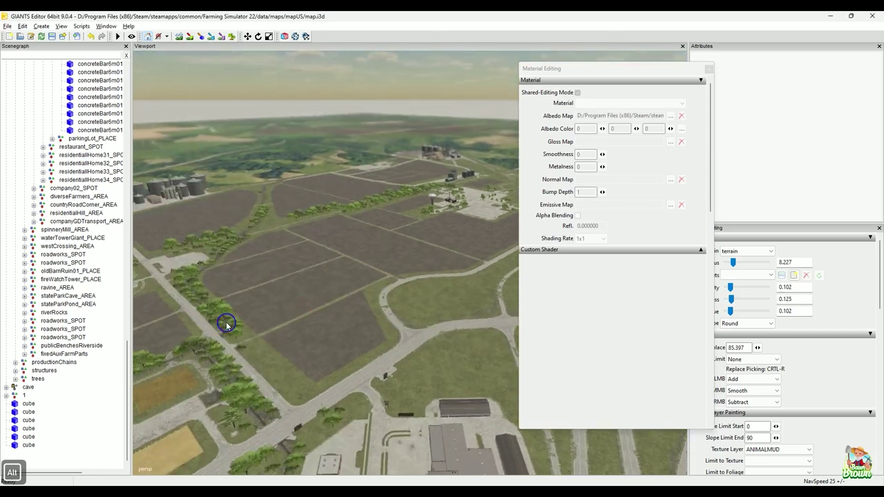
alt+middle_drag(225, 324, 385, 247)
alt+right_drag(385, 247, 410, 288)
alt+right_drag(311, 232, 347, 333)
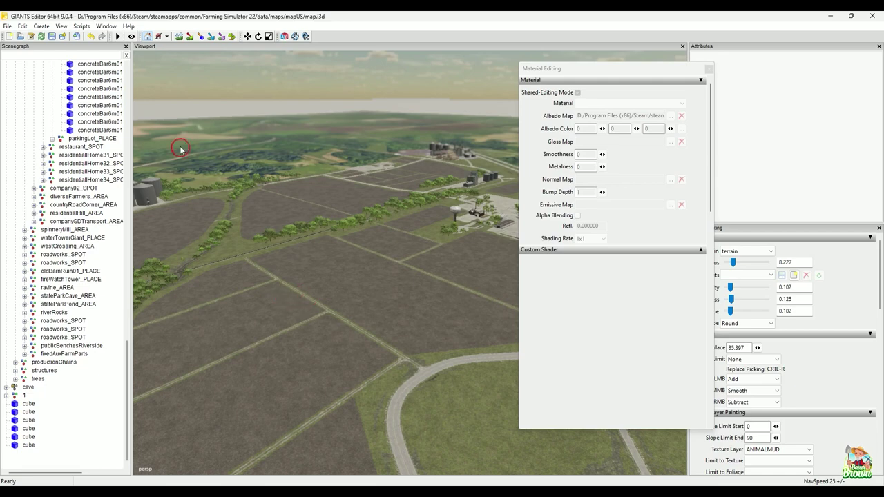
Look over the farmland and farmyards, including the area around the water tower and silos
key(alt)
alt+drag(425, 251, 247, 306)
alt+middle_drag(246, 306, 474, 306)
alt+drag(475, 305, 339, 378)
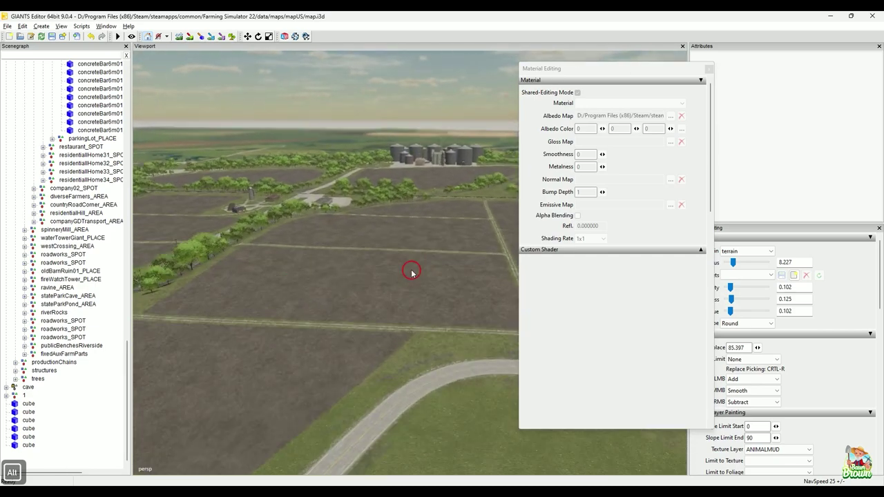
mouse_move(314, 293)
alt+mouse_down()
mouse_move(310, 311)
mouse_move(319, 301)
alt+mouse_up()
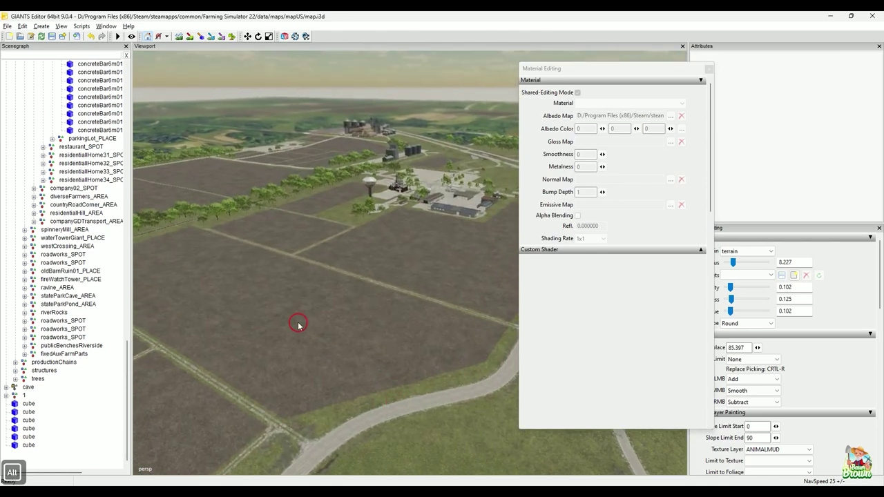
alt+drag(369, 381, 312, 374)
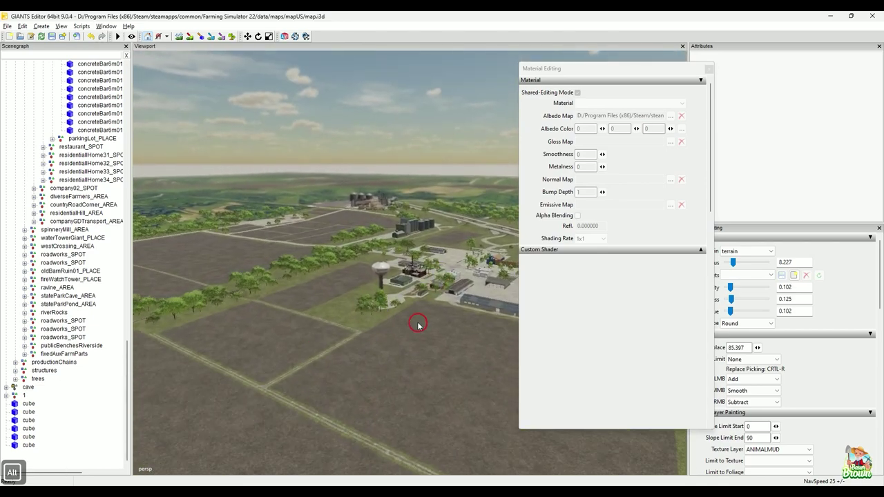
alt+drag(418, 325, 325, 341)
alt+drag(393, 360, 296, 361)
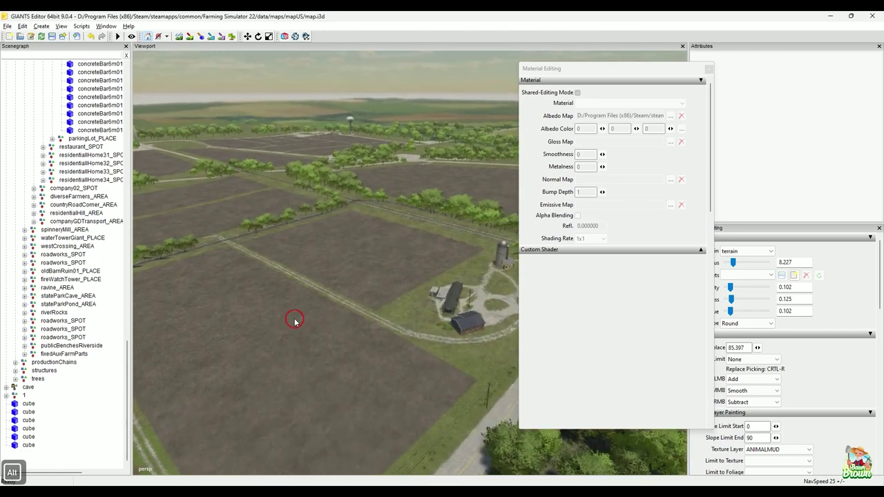
Examine the wooden bridge beside the road, and survey the road loop and highway area from above
alt+drag(273, 354, 477, 336)
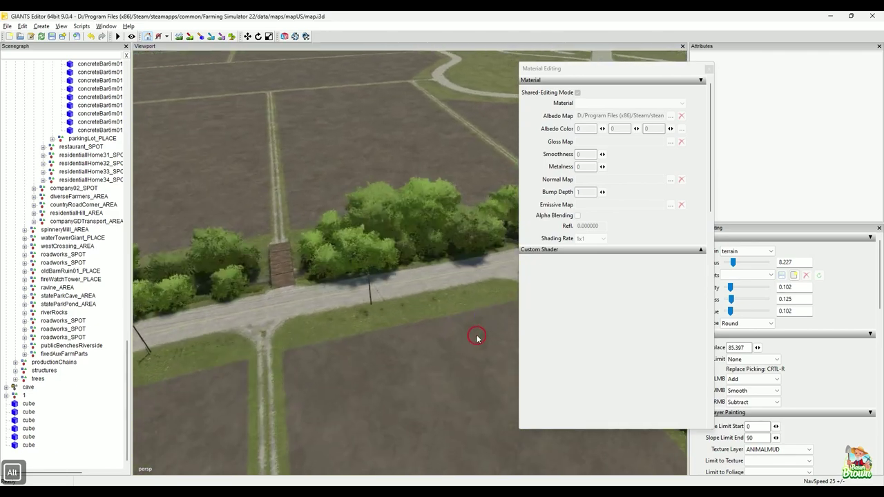
alt+drag(328, 369, 375, 394)
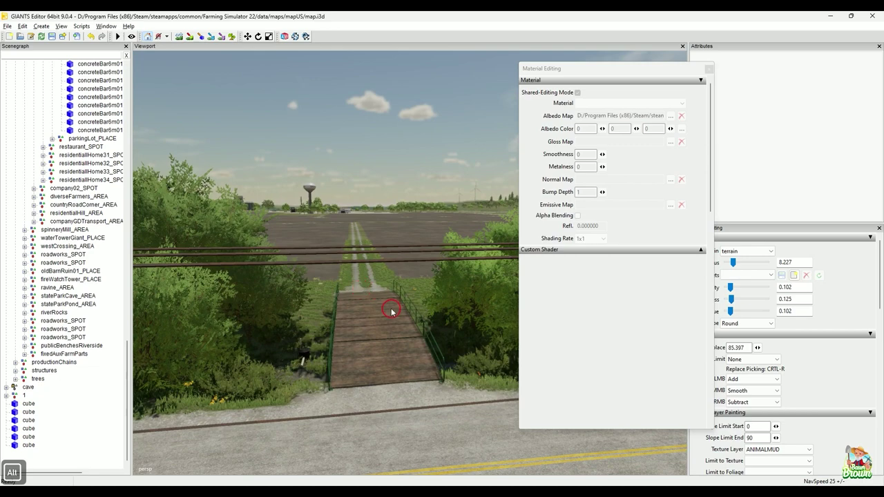
alt+drag(351, 338, 342, 354)
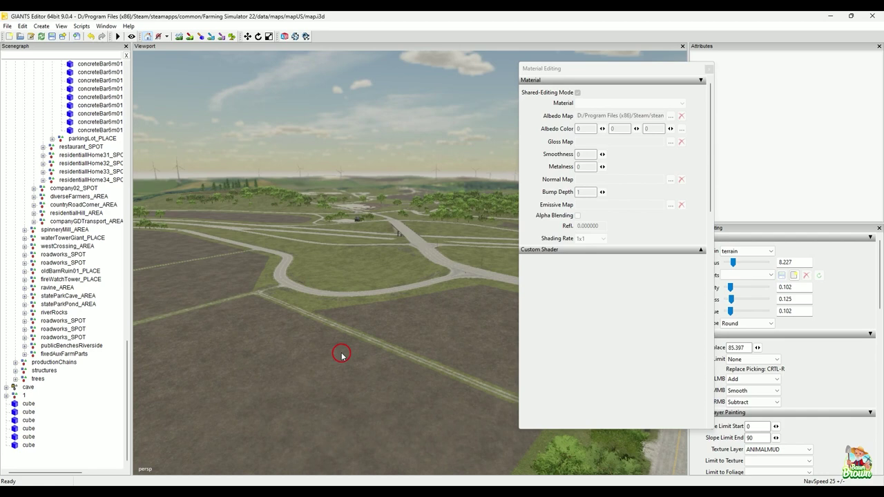
alt+drag(296, 217, 351, 302)
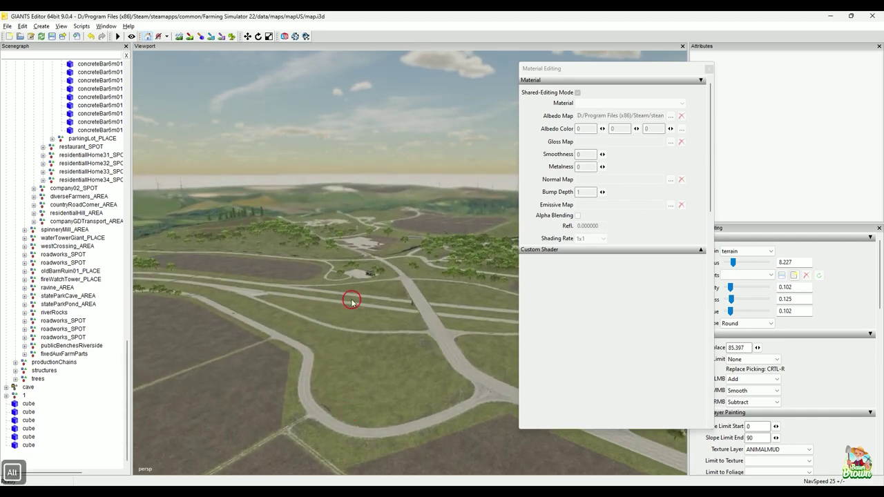
alt+drag(354, 386, 477, 357)
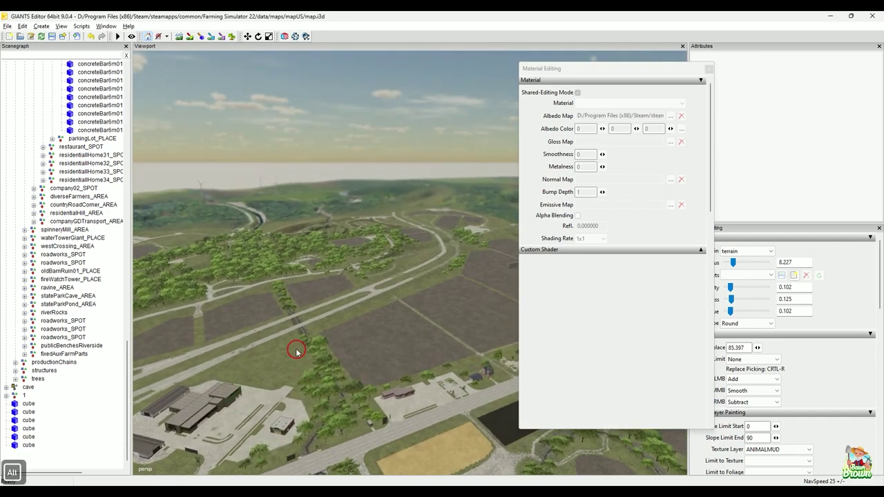
Close the Material Editing window and examine the slab surfaces and the curb along the slab row up close
alt+drag(296, 352, 410, 328)
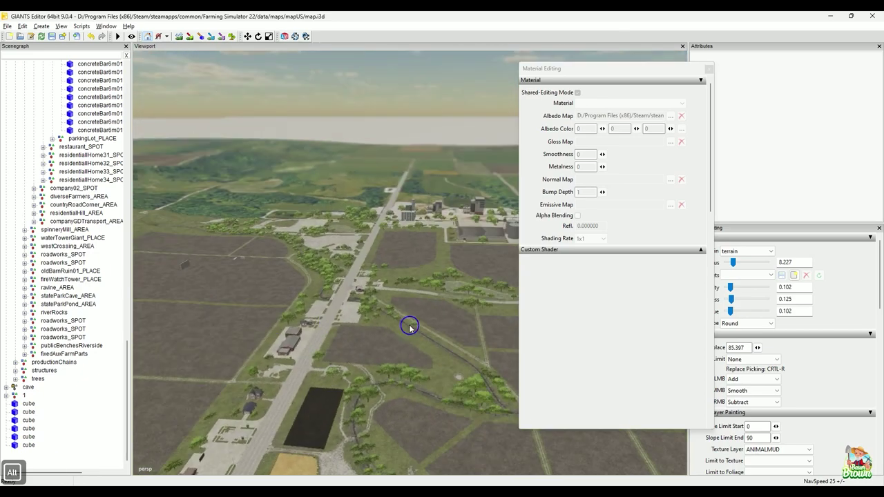
click(708, 70)
alt+drag(425, 321, 401, 362)
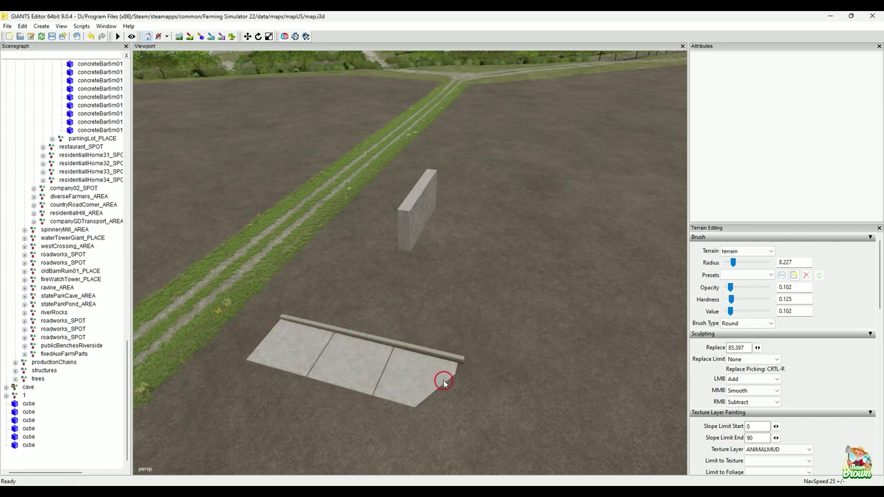
alt+drag(364, 401, 410, 351)
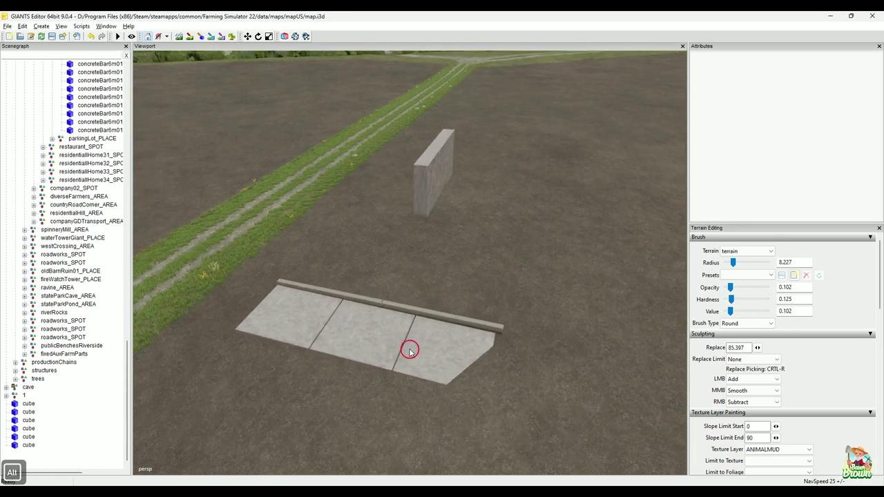
alt+scroll(409, 350, up, 3)
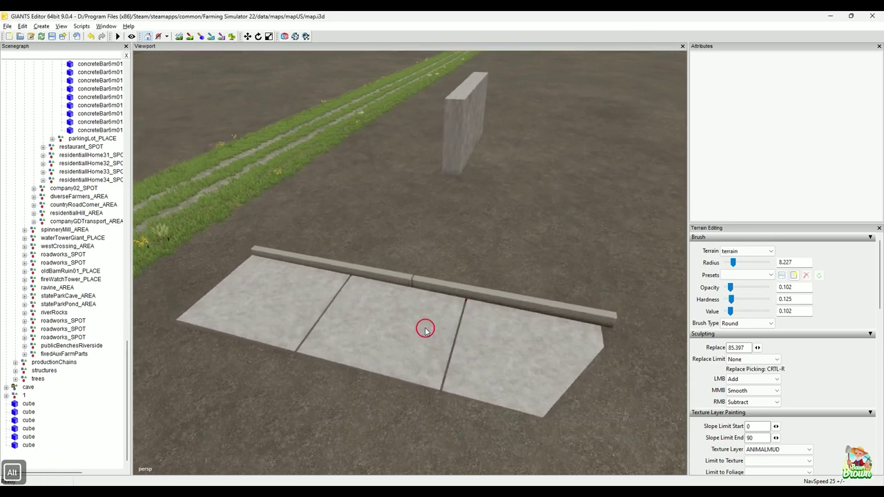
scroll(423, 324, up, 5)
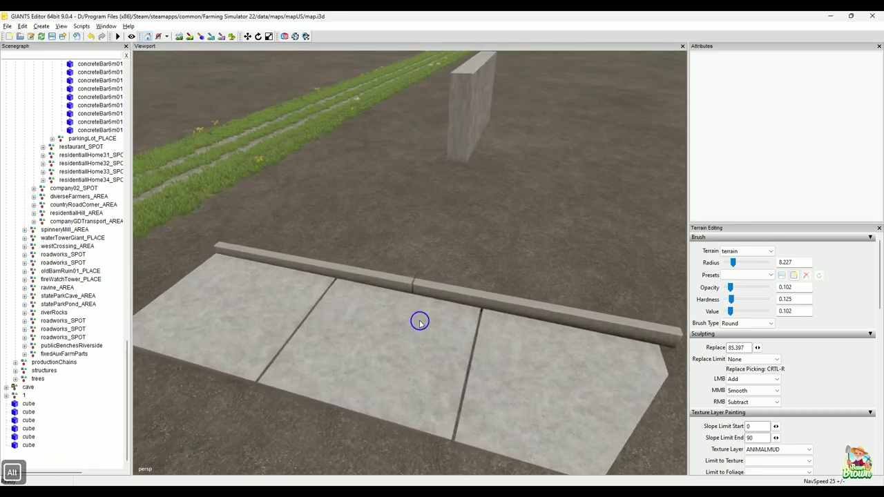
alt+drag(467, 309, 466, 362)
scroll(367, 311, up, 3)
alt+drag(399, 341, 410, 343)
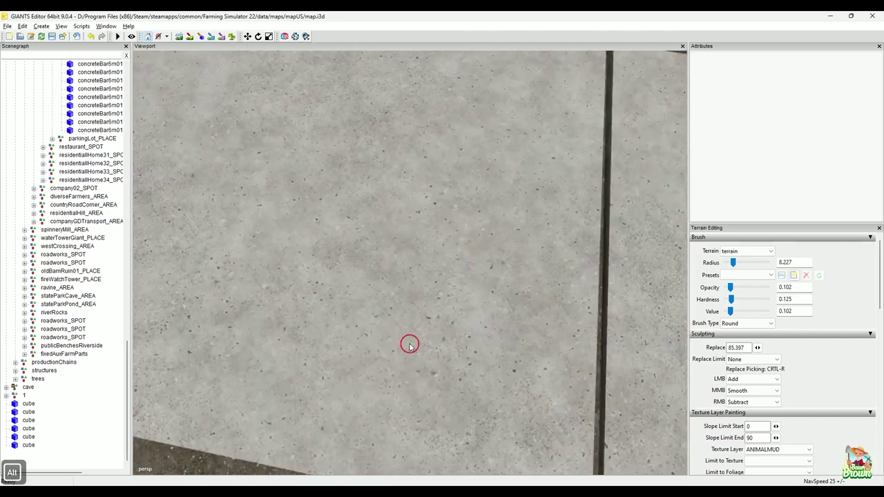
alt+middle_drag(410, 343, 407, 347)
alt+drag(407, 347, 380, 313)
alt+drag(333, 258, 440, 276)
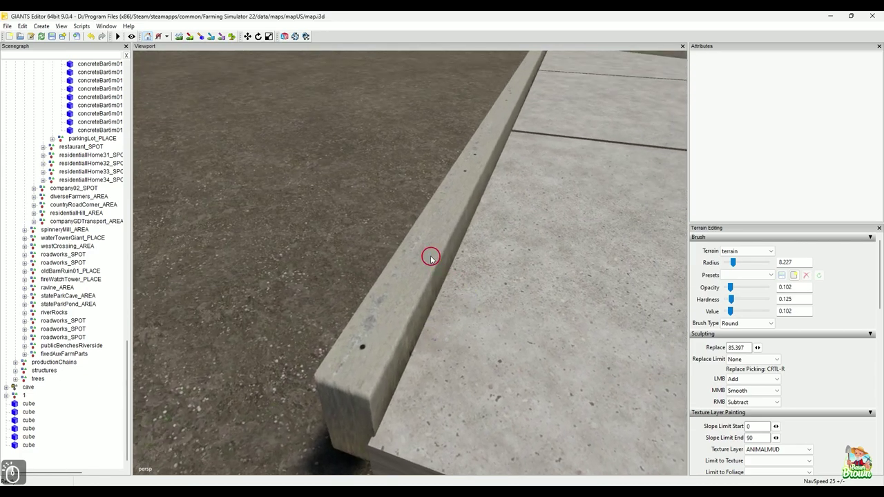
Lower the near curb bar beside the slabs to a Y scale of about 3.291
click(430, 257)
alt+drag(492, 290, 523, 236)
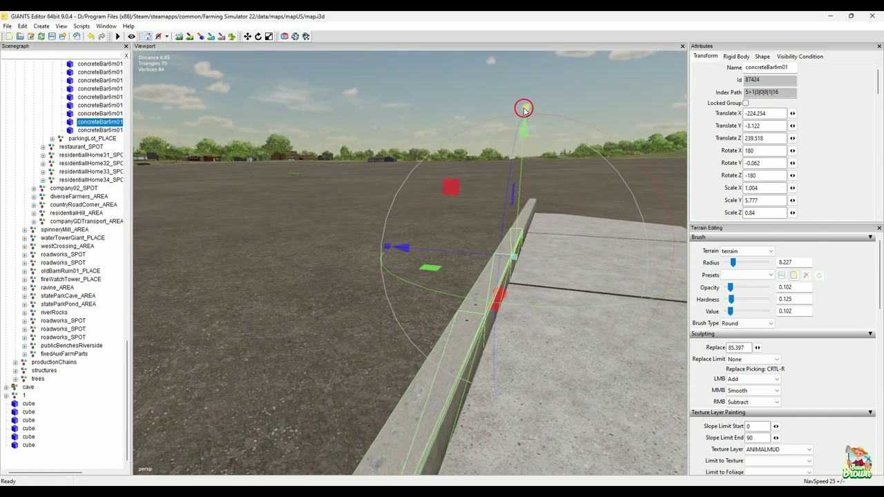
drag(522, 130, 521, 184)
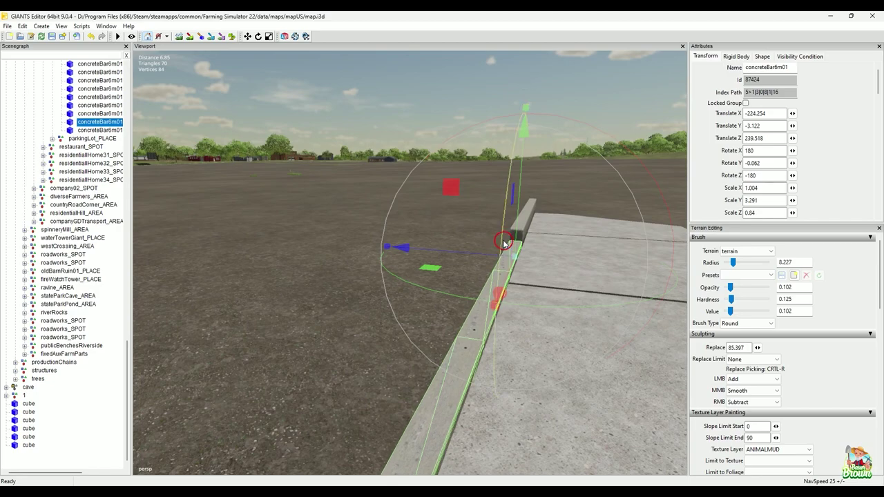
Review the lowered curb bar, the slab row and the nearby concrete wall from several angles
alt+drag(503, 244, 554, 330)
scroll(525, 348, up, 5)
alt+scroll(438, 347, up, 3)
alt+scroll(438, 346, down, 4)
alt+right_drag(555, 329, 505, 338)
alt+drag(505, 337, 484, 345)
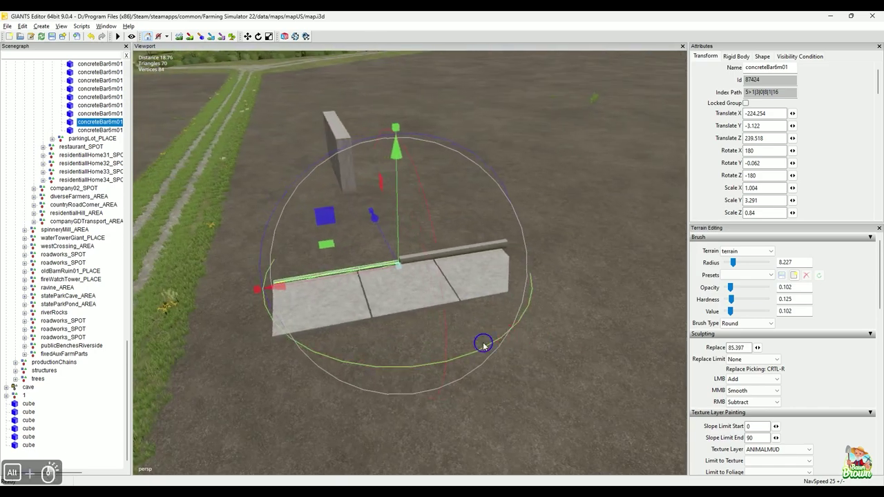
alt+right_drag(484, 346, 483, 339)
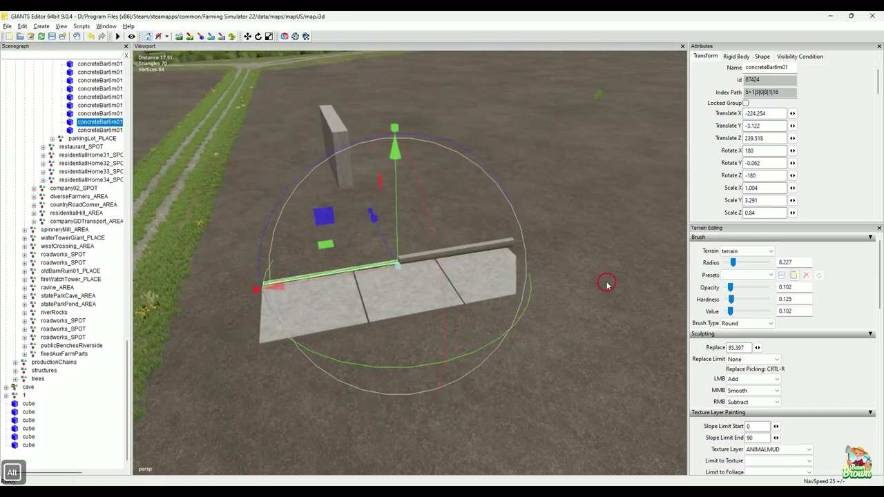
alt+drag(608, 285, 451, 313)
alt+drag(539, 308, 467, 317)
alt+right_drag(468, 316, 469, 318)
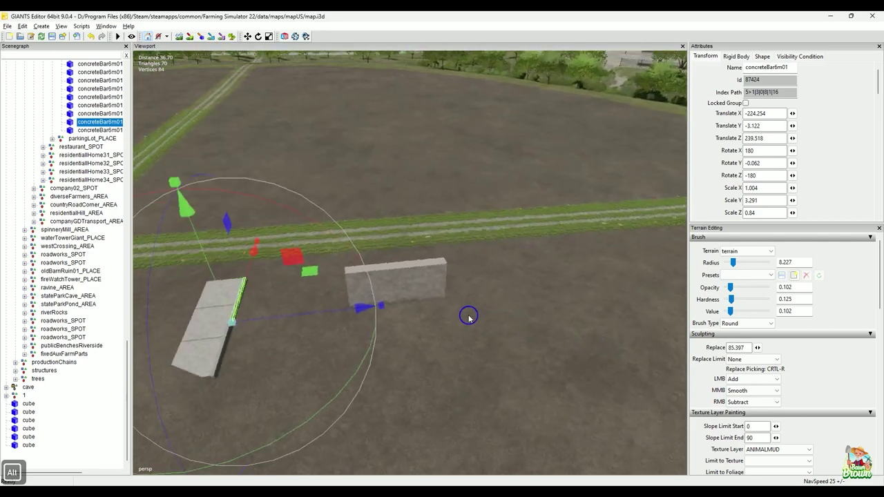
alt+drag(469, 316, 424, 286)
Bring up the Material Editing window for the concrete wall cube and choose UnnamedMaterial as its material
click(429, 283)
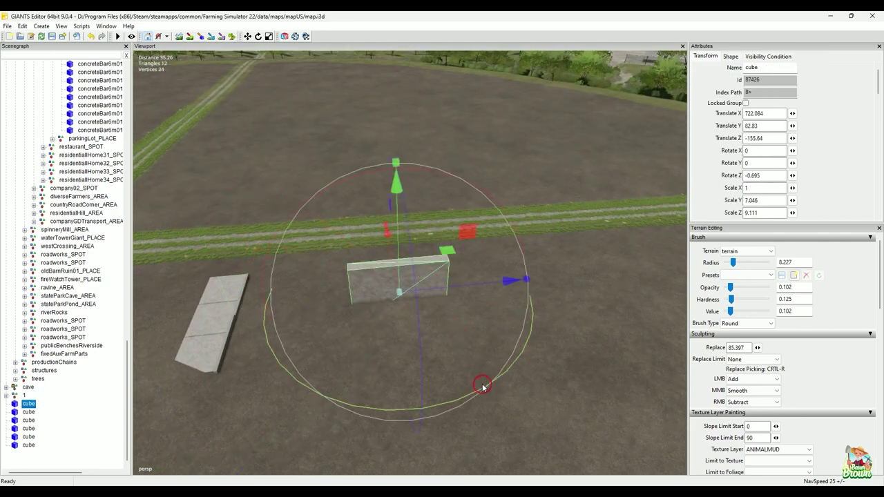
alt+right_drag(324, 390, 386, 373)
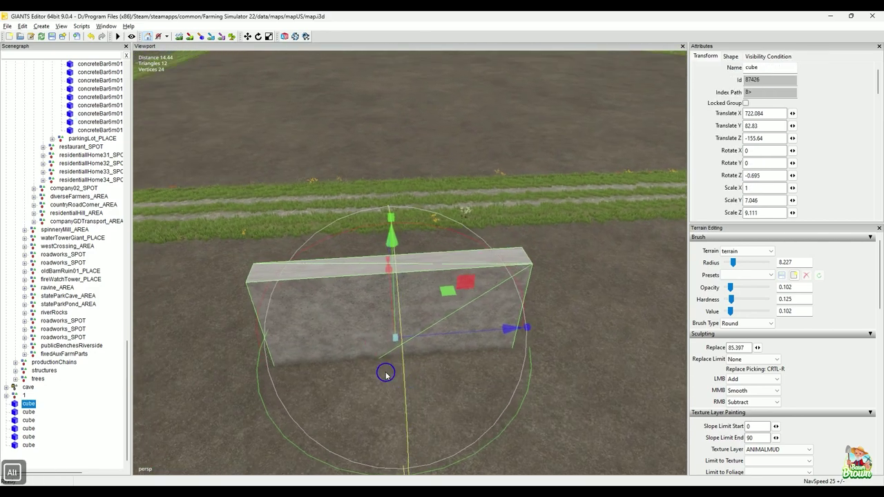
alt+drag(386, 374, 375, 347)
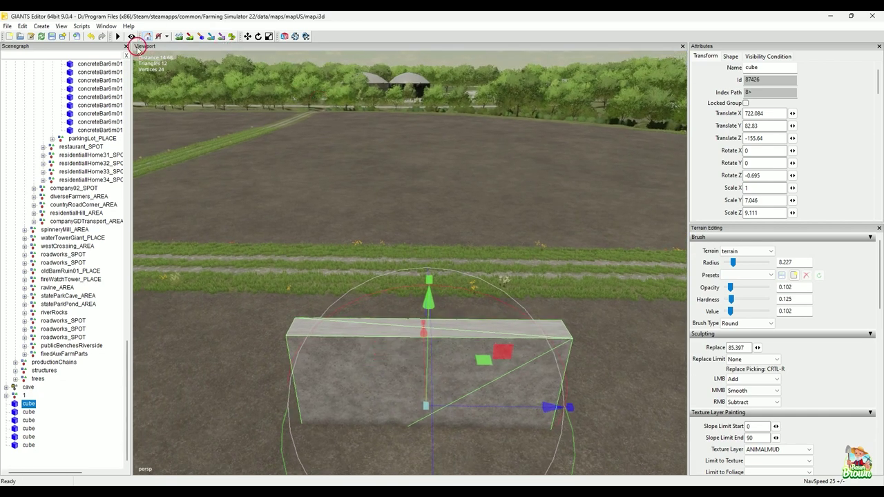
click(110, 29)
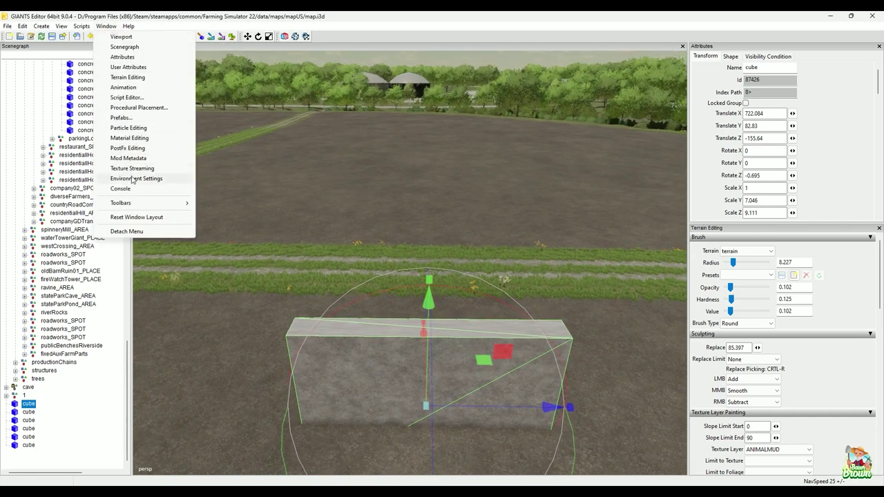
click(147, 138)
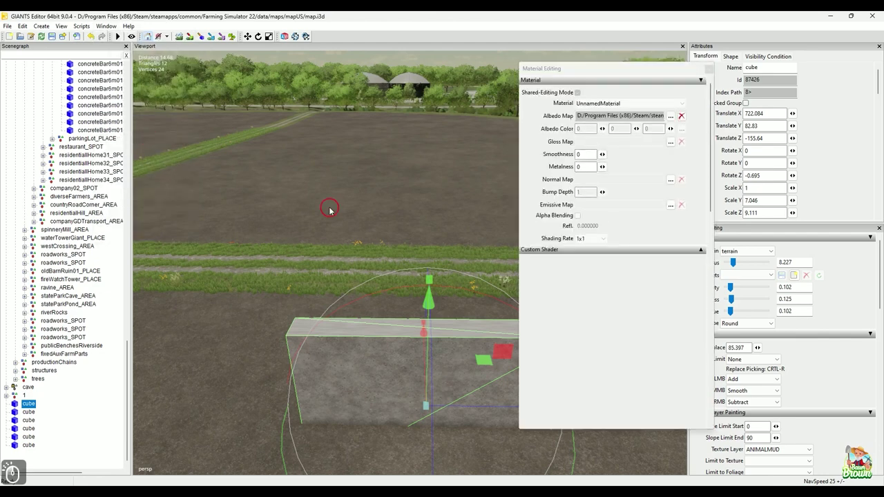
click(602, 103)
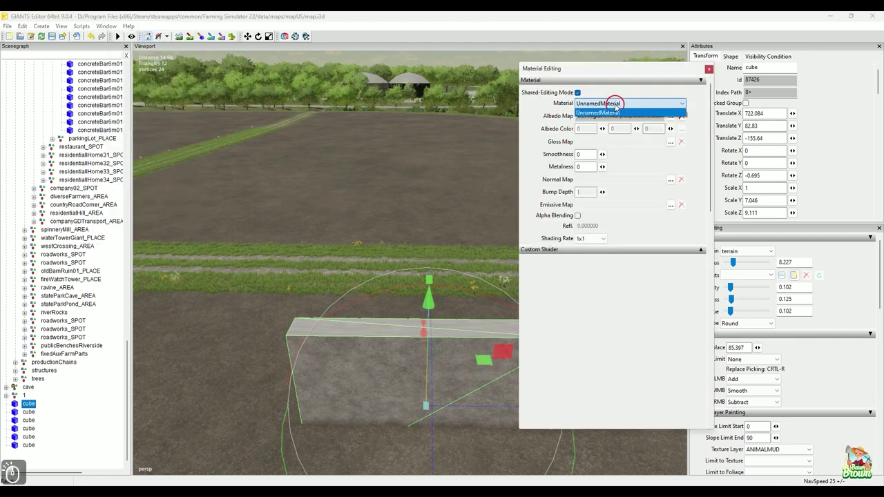
click(605, 114)
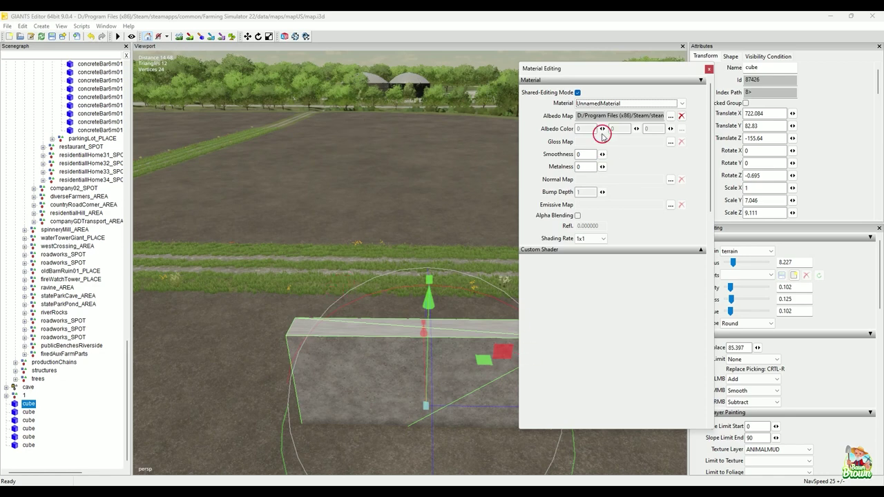
click(617, 103)
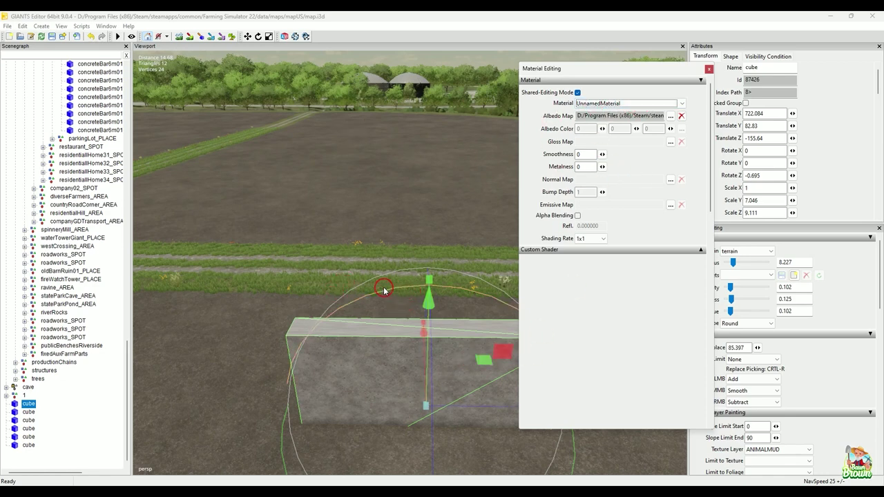
Create a sphere primitive and place it on the field between the slab row and the concrete wall
alt+middle_drag(316, 259, 342, 255)
alt+scroll(353, 248, down, 3)
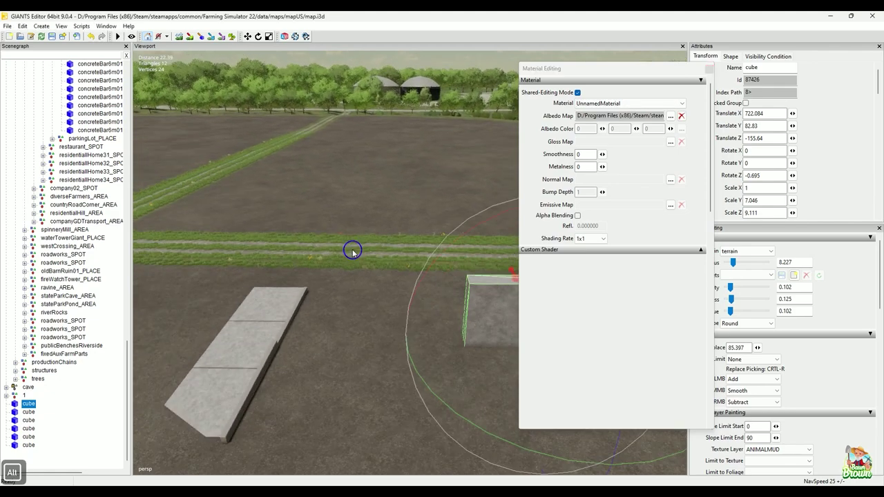
alt+drag(353, 251, 358, 269)
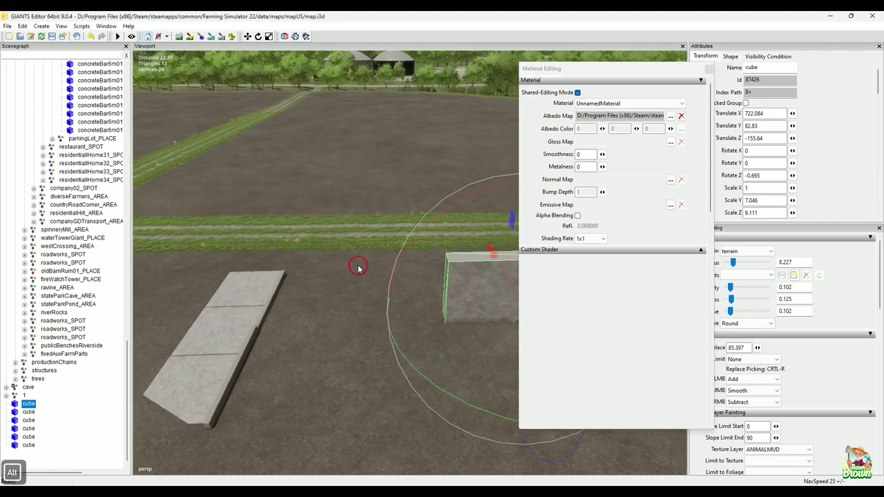
click(41, 25)
mouse_move(62, 111)
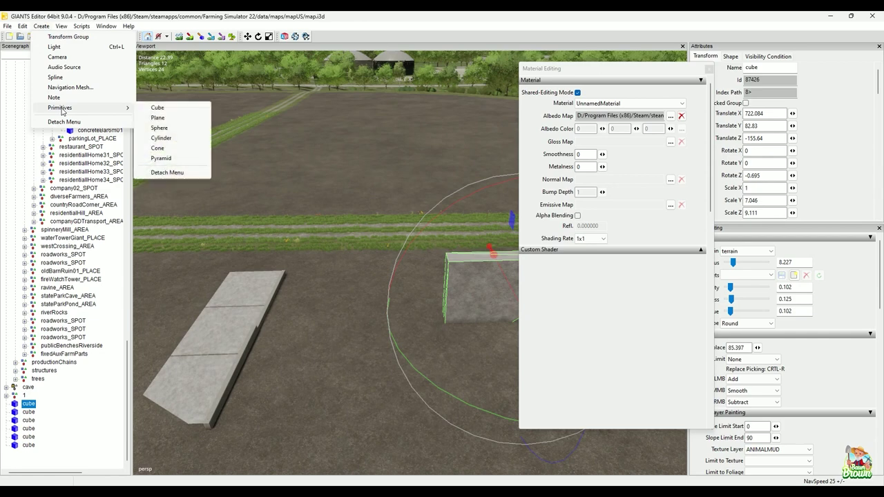
click(176, 129)
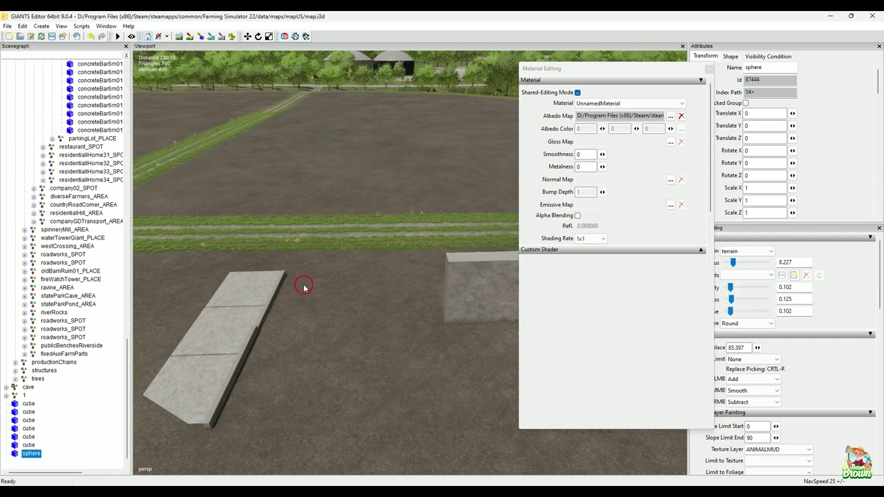
click(357, 360)
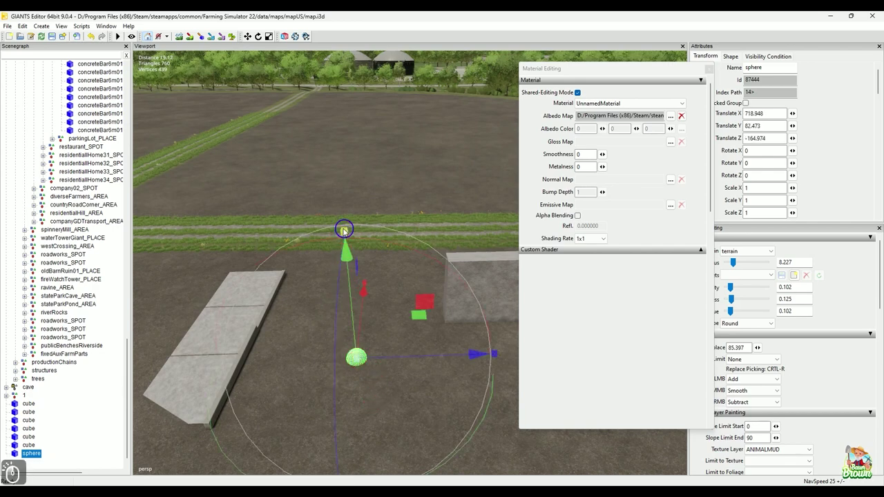
Stretch the sphere to a scale of about 10.023 in Y and 6.93 in Z, and inspect its concrete texture
drag(344, 232, 355, 134)
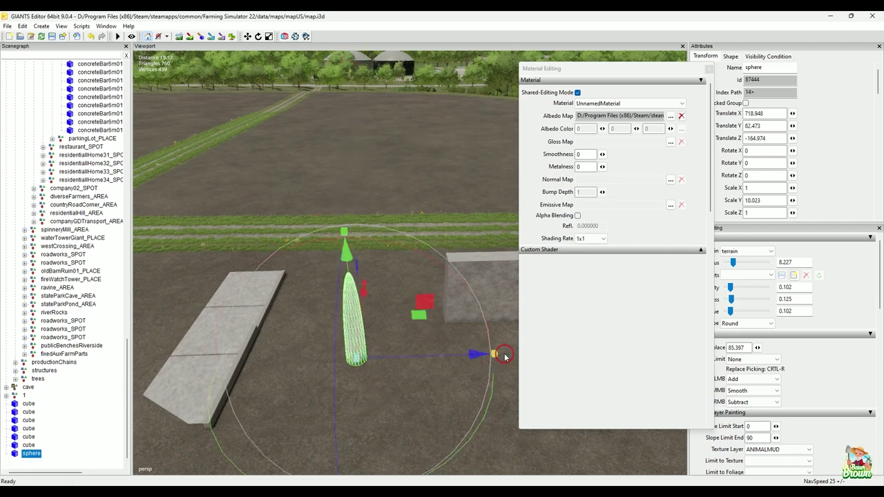
drag(497, 352, 610, 351)
click(327, 167)
alt+drag(364, 322, 391, 358)
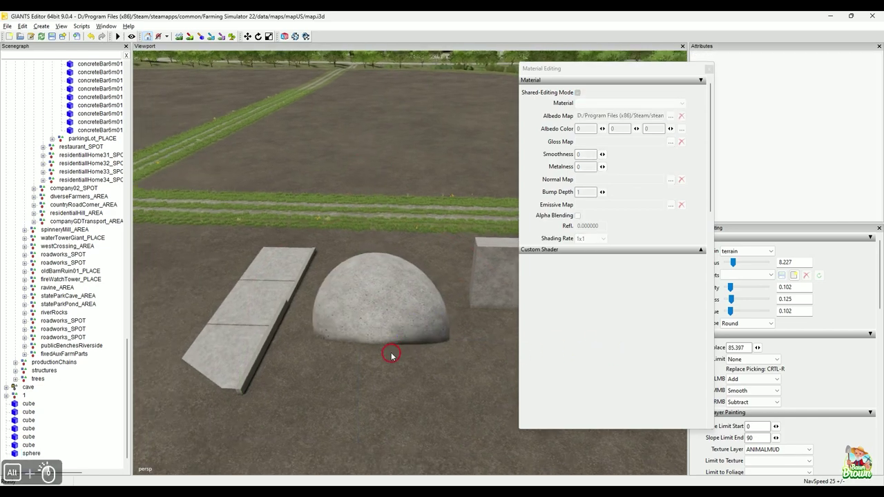
scroll(387, 353, up, 2)
alt+scroll(388, 327, up, 4)
alt+drag(392, 322, 398, 318)
alt+scroll(389, 325, down, 4)
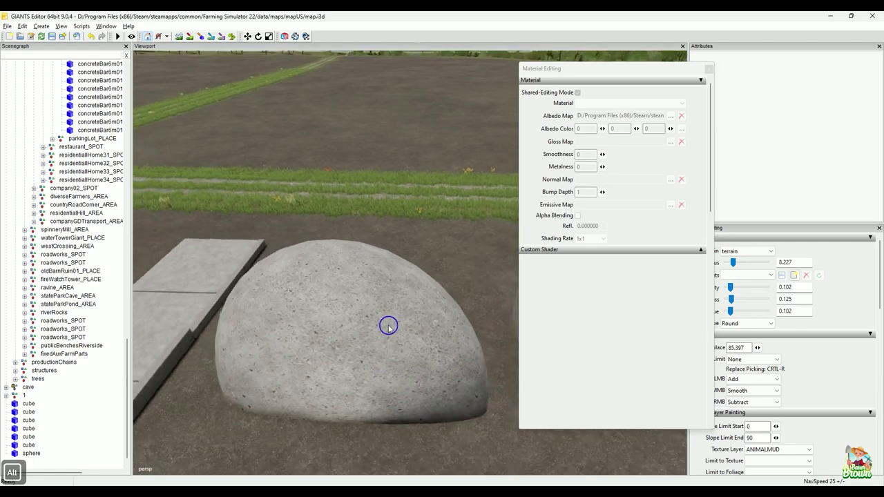
Widen the thin sphere to an X scale of about 5.371
alt+drag(349, 337, 404, 358)
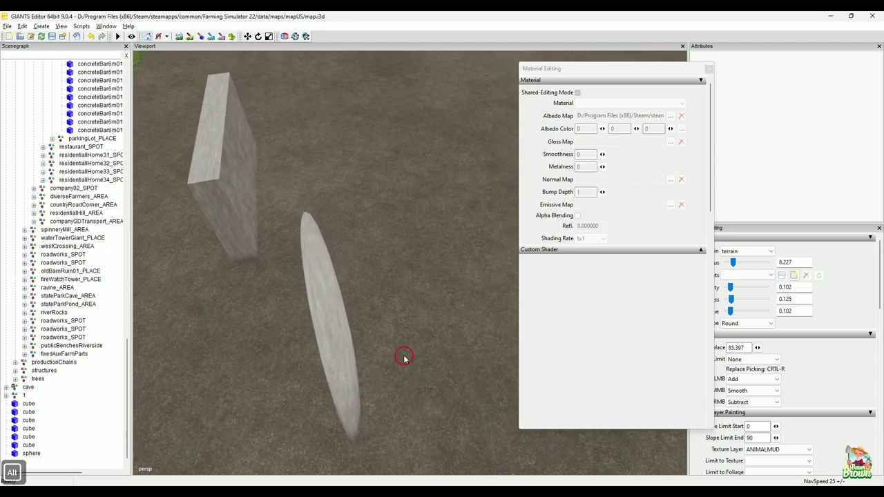
click(321, 281)
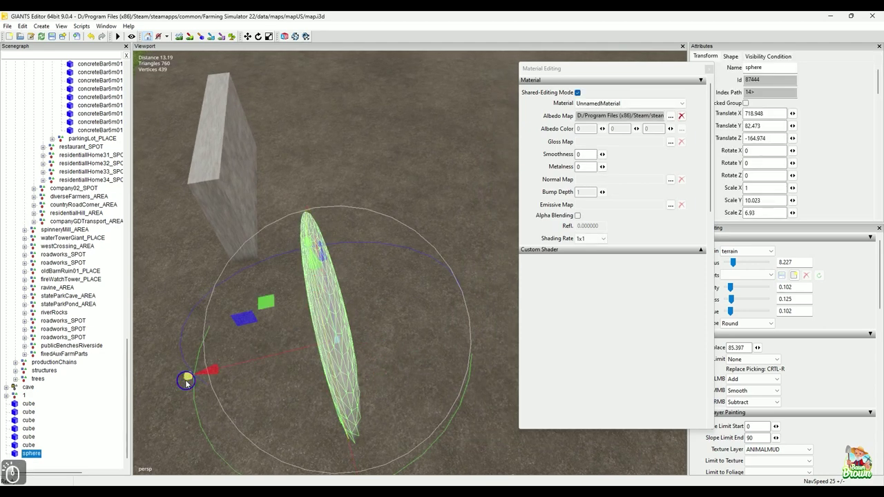
drag(127, 386, 63, 396)
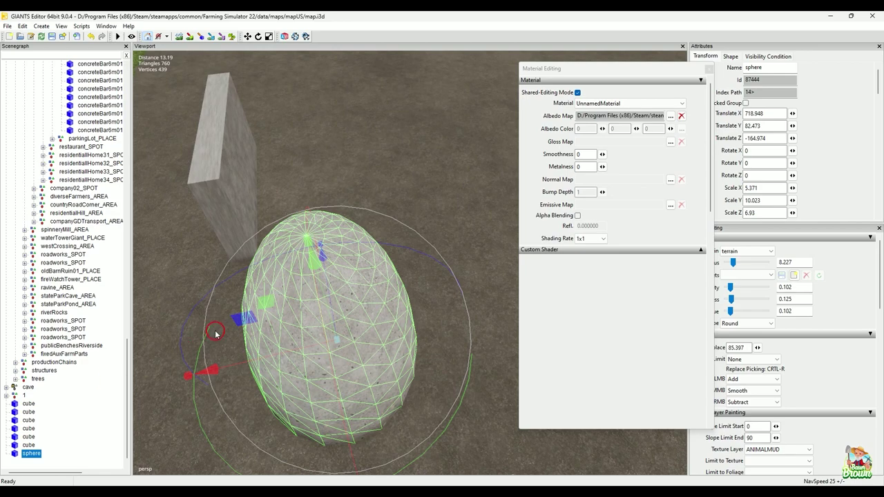
click(300, 170)
Look over the concrete dome from different sides and select it to show its material settings
alt+right_drag(302, 184, 353, 313)
alt+drag(353, 314, 403, 289)
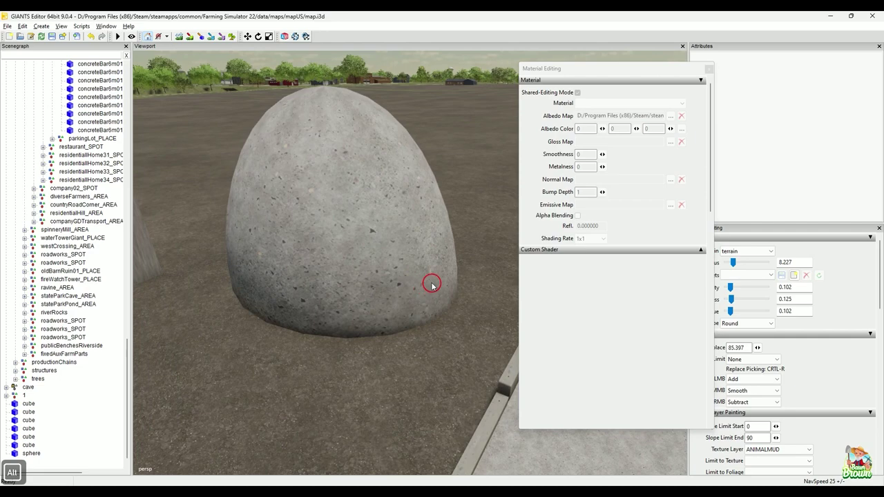
alt+drag(435, 243, 272, 306)
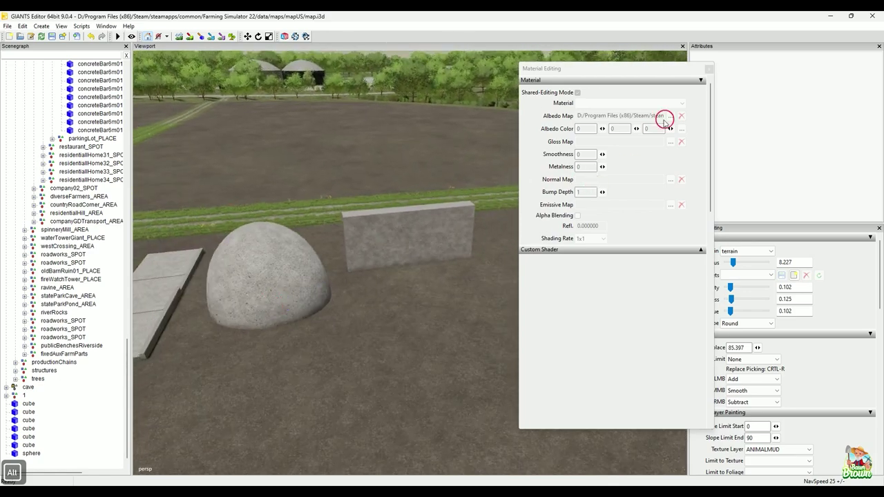
click(266, 252)
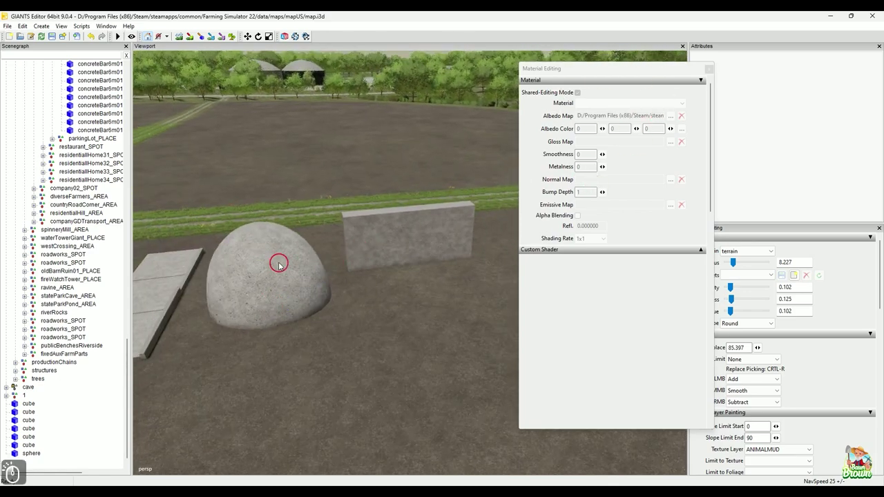
click(277, 270)
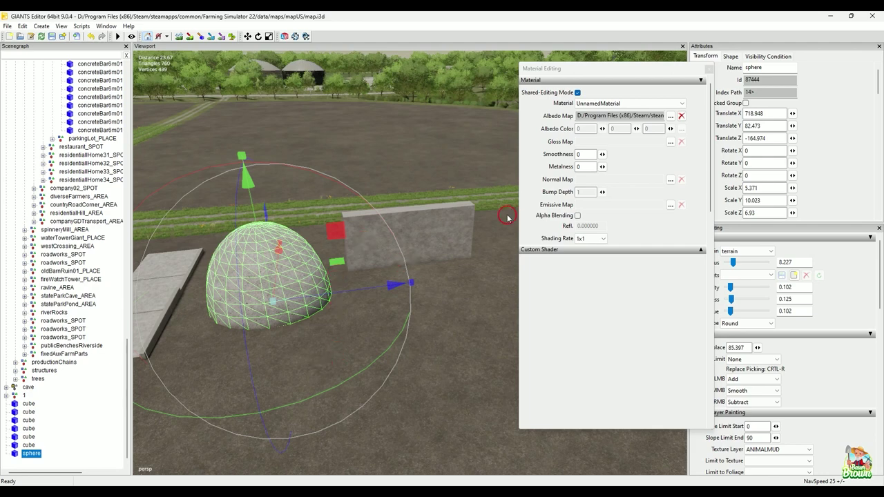
Select the concrete wall beside the dome and remove the albedo map from its shared material
alt+middle_drag(424, 273, 411, 290)
alt+scroll(371, 358, up, 3)
alt+drag(391, 353, 392, 349)
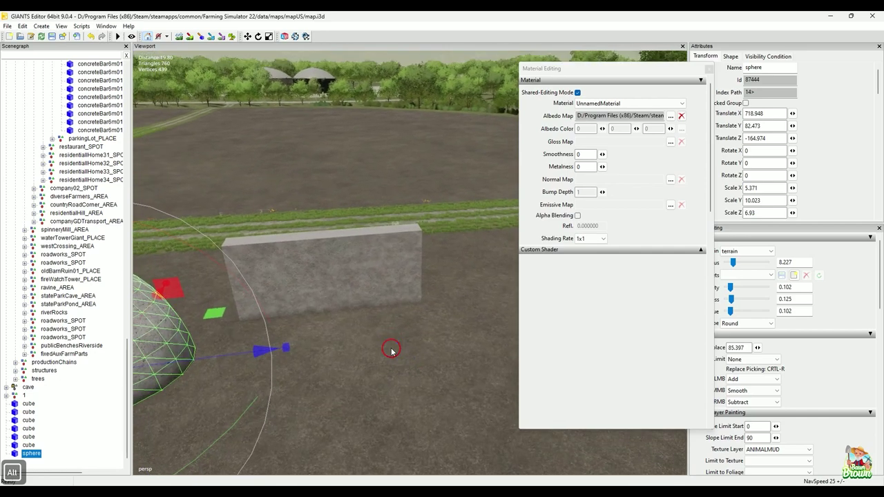
click(407, 270)
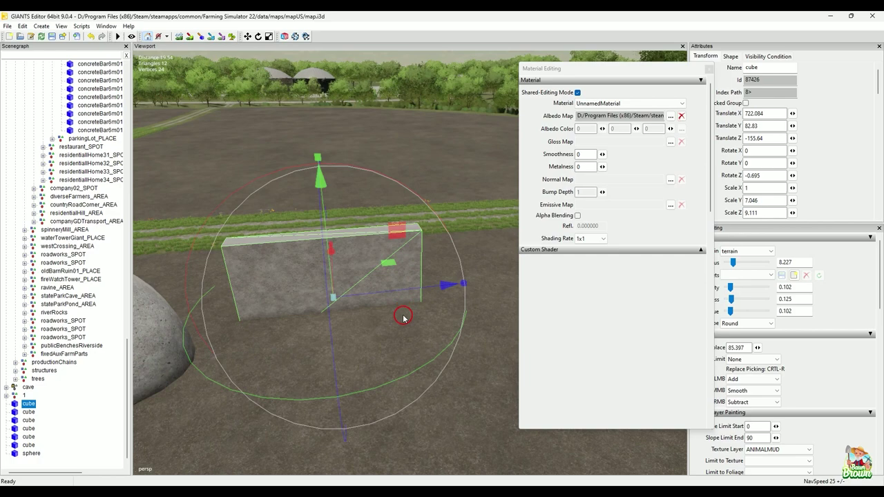
click(682, 116)
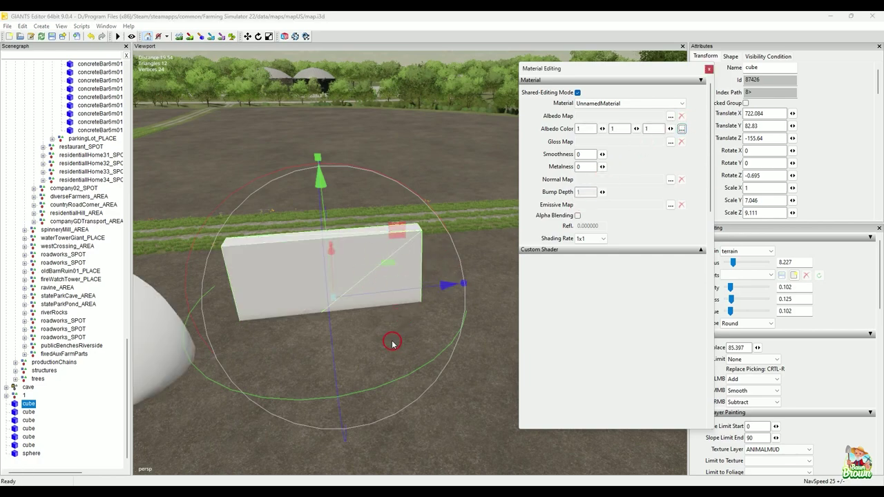
Examine the untextured wall, dome and slab row on the field from different distances and angles
alt+drag(392, 344, 294, 381)
alt+scroll(299, 360, up, 5)
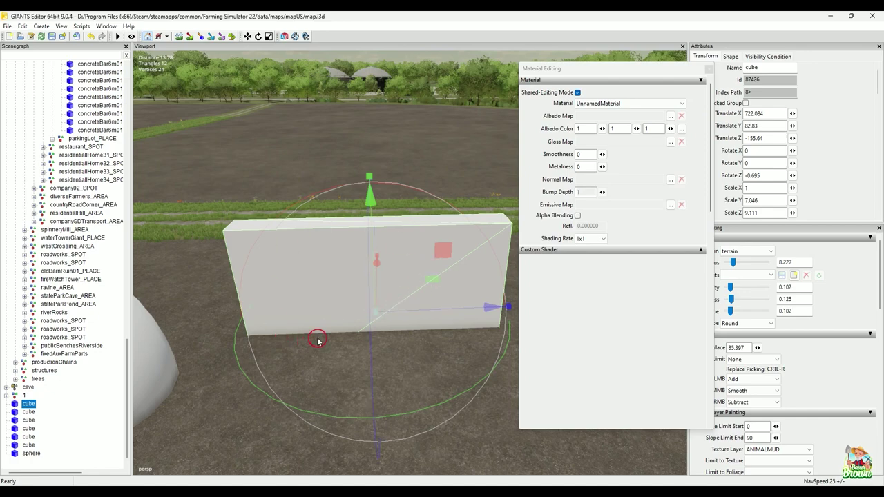
alt+drag(325, 221, 337, 275)
alt+scroll(375, 222, down, 10)
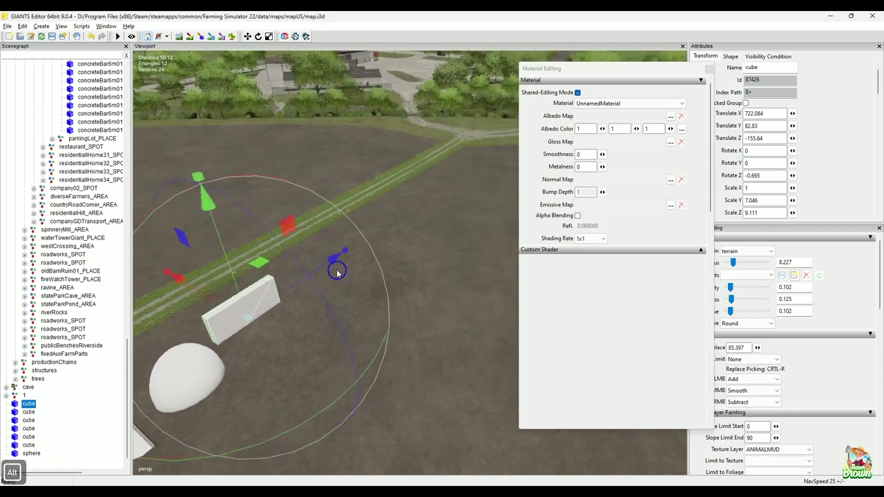
alt+middle_drag(337, 275, 300, 273)
alt+drag(310, 337, 353, 325)
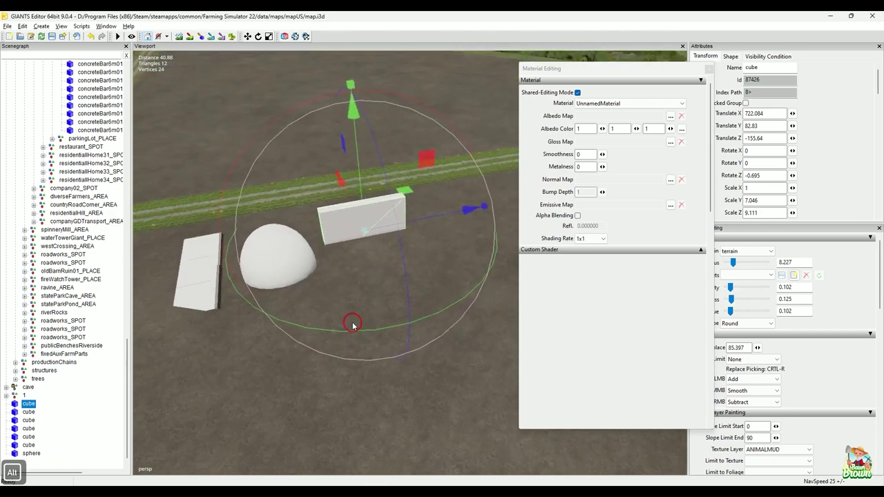
alt+right_drag(362, 369, 411, 321)
alt+middle_drag(410, 320, 402, 326)
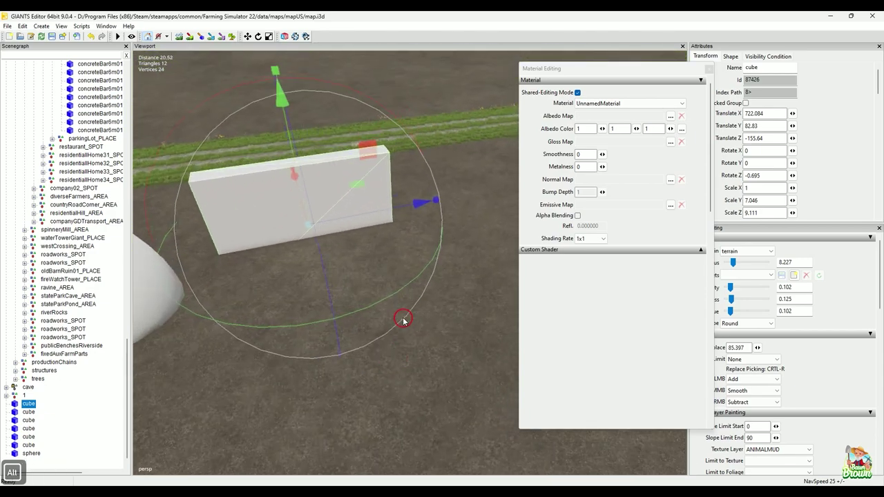
alt+drag(363, 328, 325, 302)
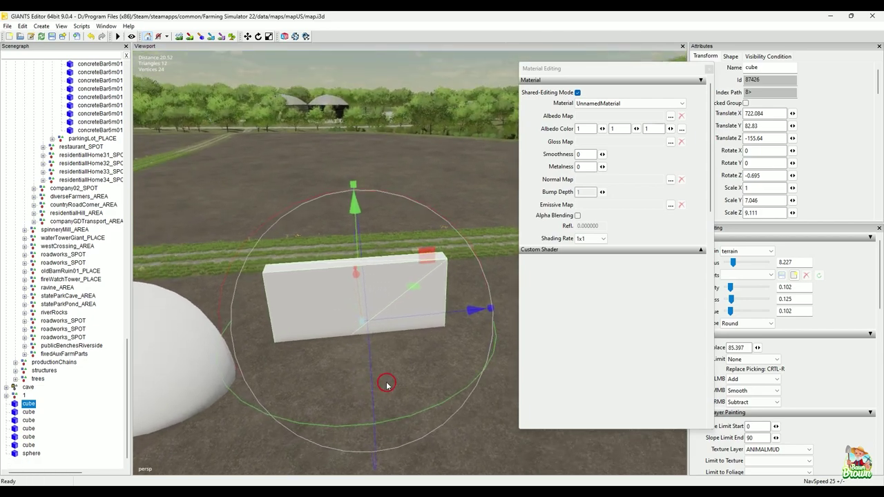
alt+drag(387, 385, 326, 351)
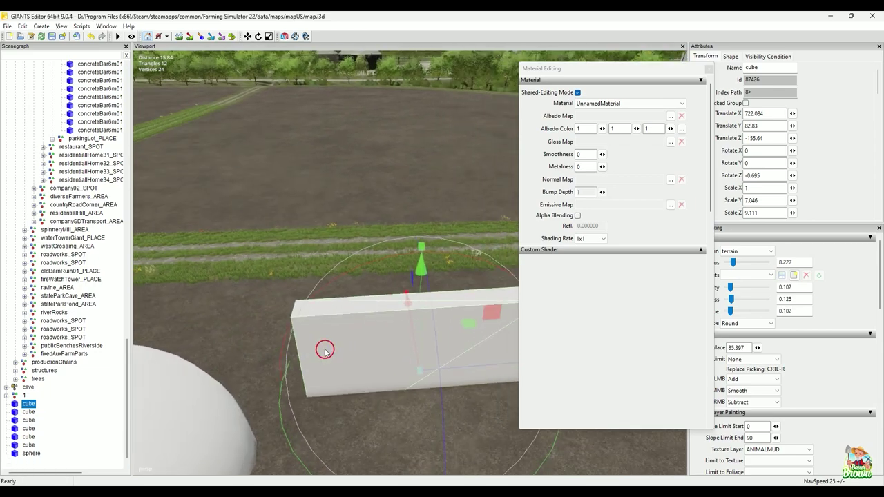
alt+drag(380, 356, 365, 337)
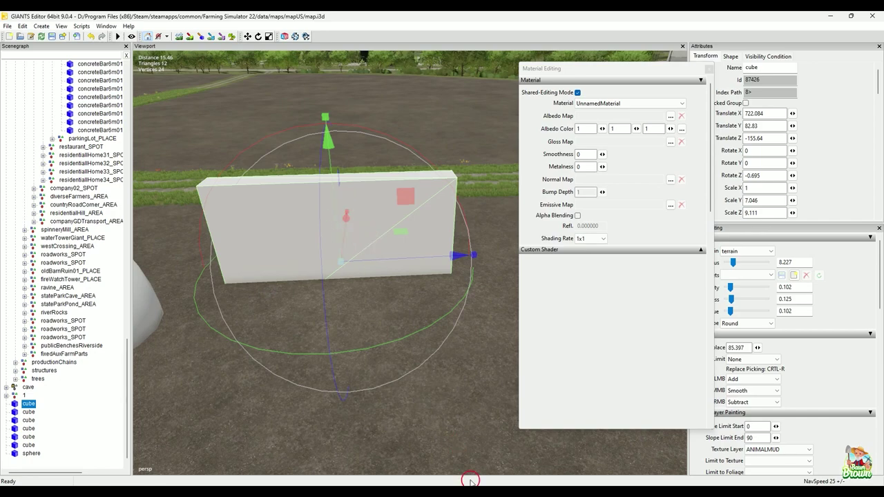
Switch to Notepad++ to examine the wallMaterial definition in wall.i3d, and return to GIANTS Editor
key(super+e)
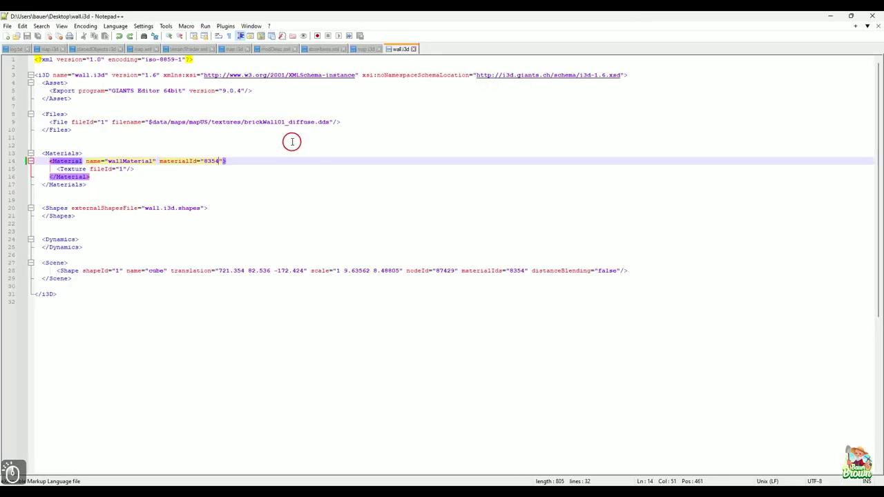
click(153, 161)
click(833, 18)
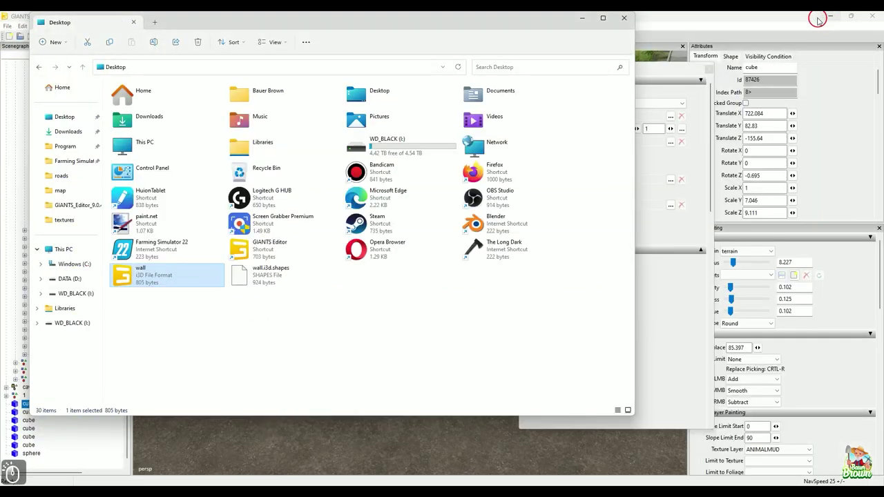
click(482, 446)
Select the thin brown wall beyond the slab row and check its assigned material, wallMaterial, and texture
alt+drag(438, 365, 378, 333)
alt+right_drag(379, 334, 306, 344)
alt+drag(306, 343, 343, 345)
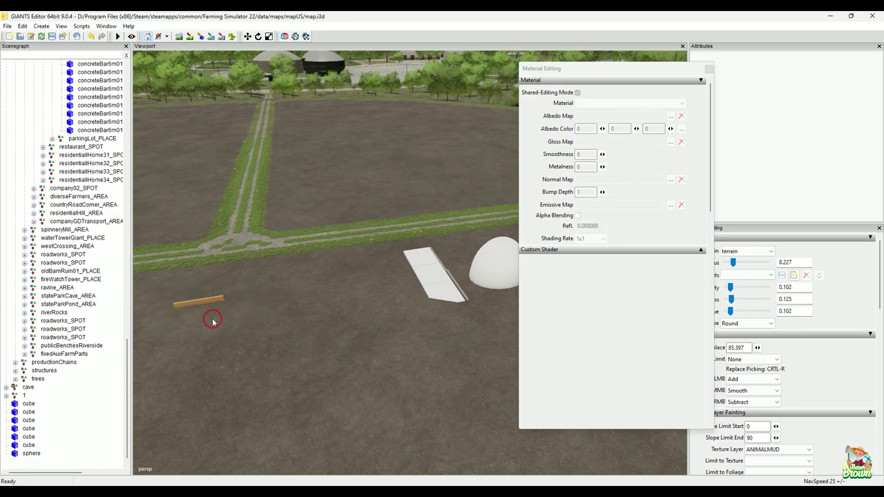
alt+drag(230, 338, 341, 350)
alt+right_drag(300, 358, 320, 337)
alt+drag(320, 337, 201, 332)
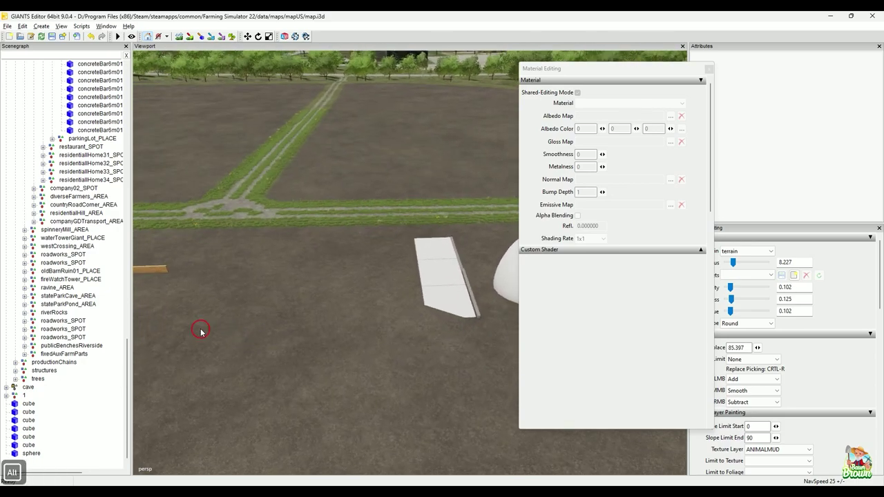
click(145, 269)
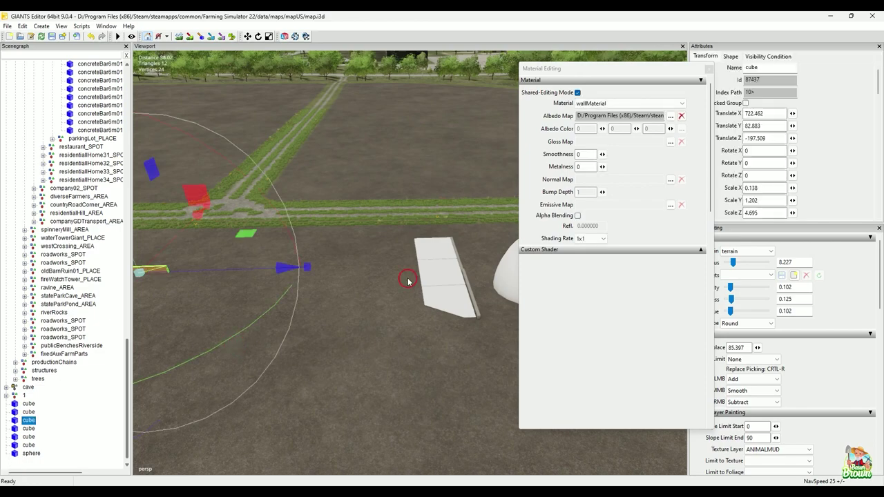
click(683, 103)
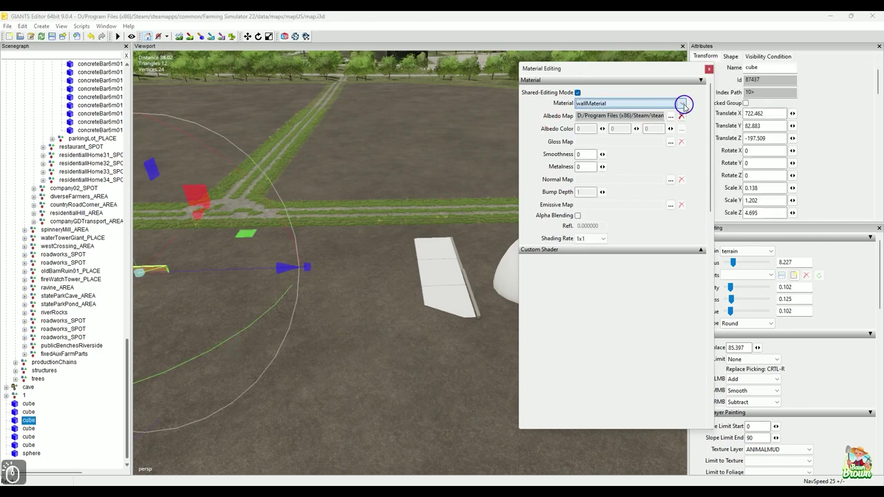
alt+right_drag(380, 367, 311, 339)
alt+right_drag(217, 343, 378, 304)
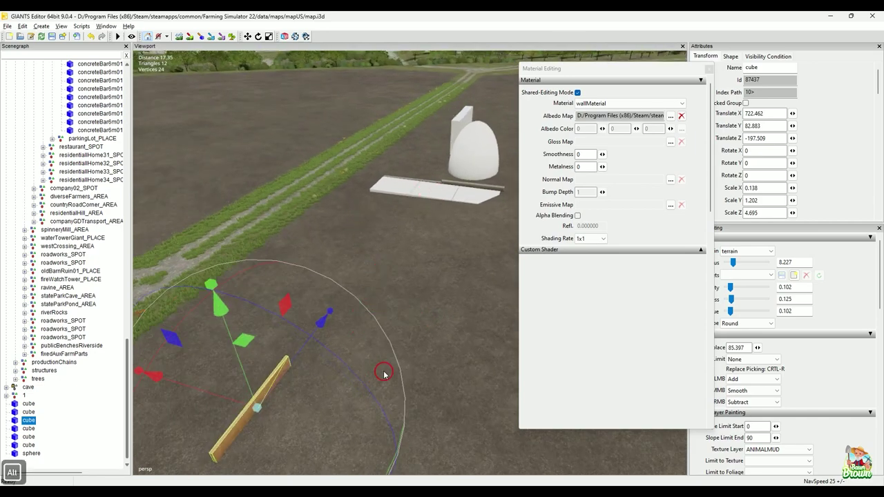
Look over the slab row, the dome and the large wall to compare their surfaces without the texture
alt+right_drag(389, 371, 334, 309)
alt+drag(334, 309, 328, 304)
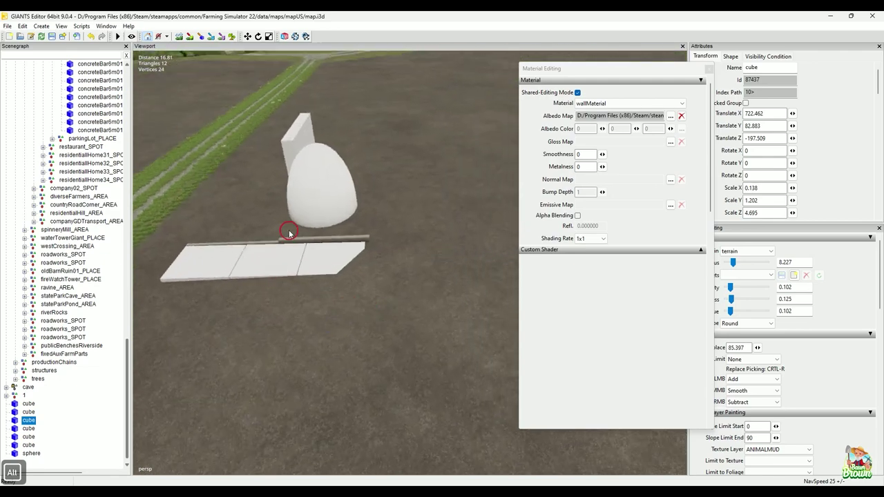
alt+middle_drag(268, 296, 299, 321)
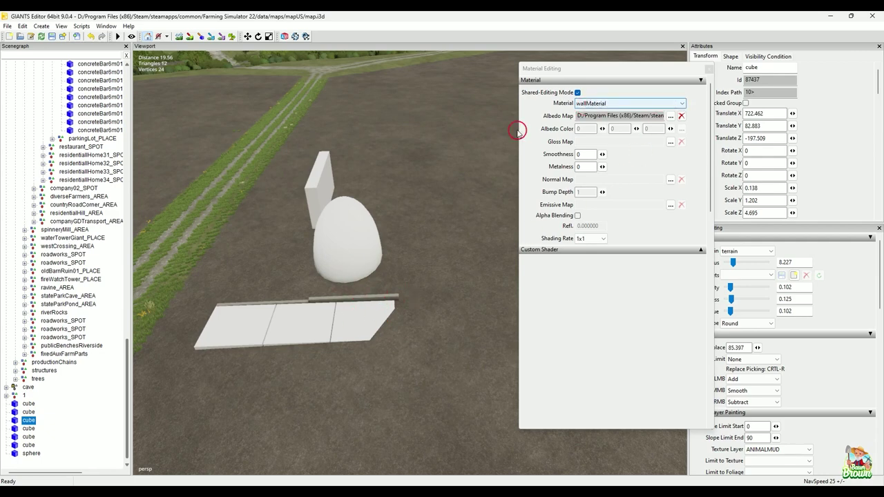
alt+middle_drag(338, 389, 337, 386)
alt+right_drag(336, 386, 349, 357)
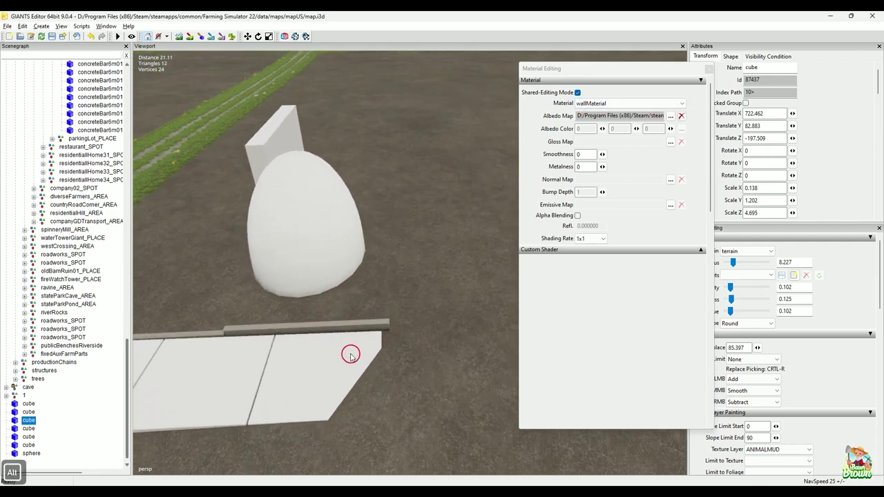
alt+middle_drag(350, 357, 347, 380)
alt+right_drag(350, 377, 365, 353)
alt+middle_drag(366, 353, 356, 377)
alt+drag(397, 353, 302, 331)
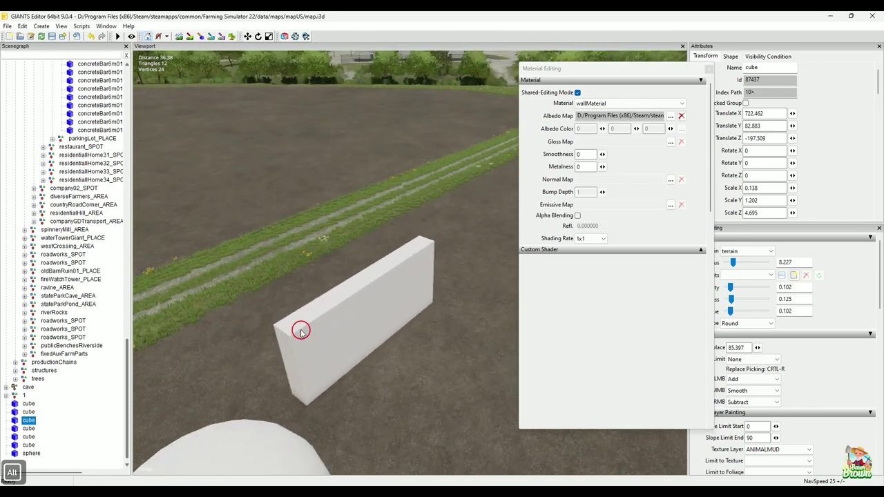
Select the large white wall and review its material settings and appearance from several sides
click(351, 329)
alt+right_drag(343, 361, 375, 368)
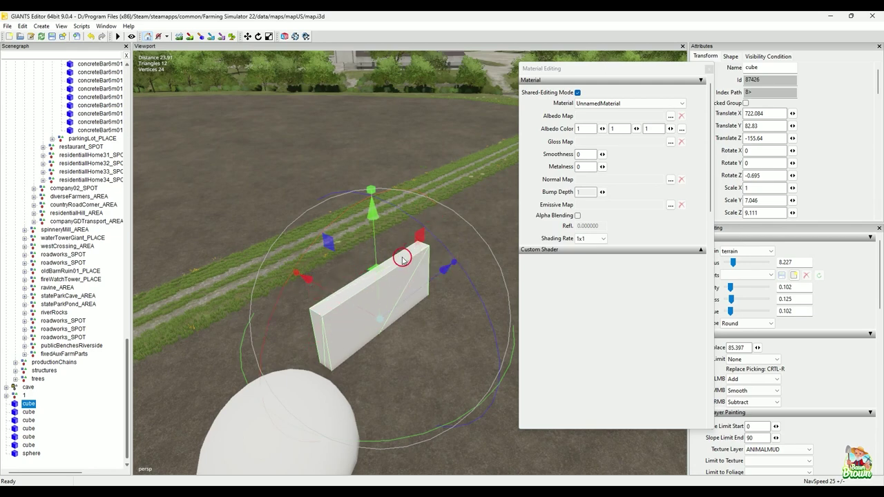
alt+drag(355, 322, 298, 330)
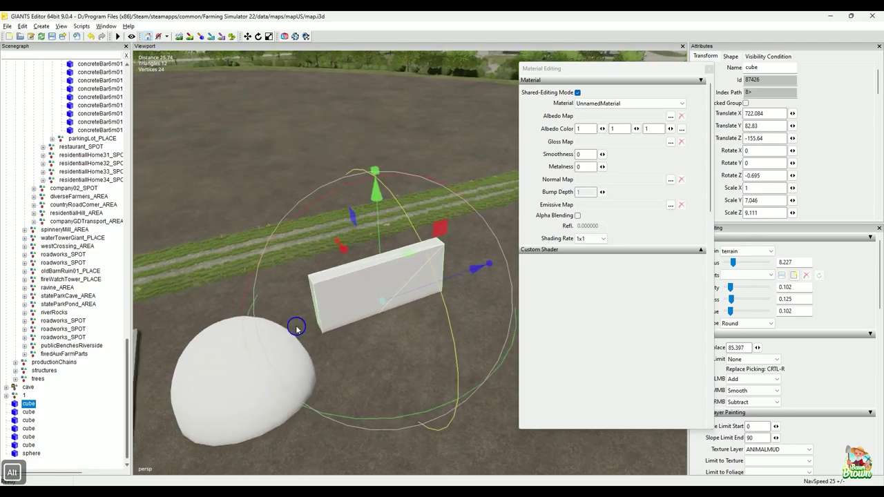
alt+right_drag(298, 330, 304, 297)
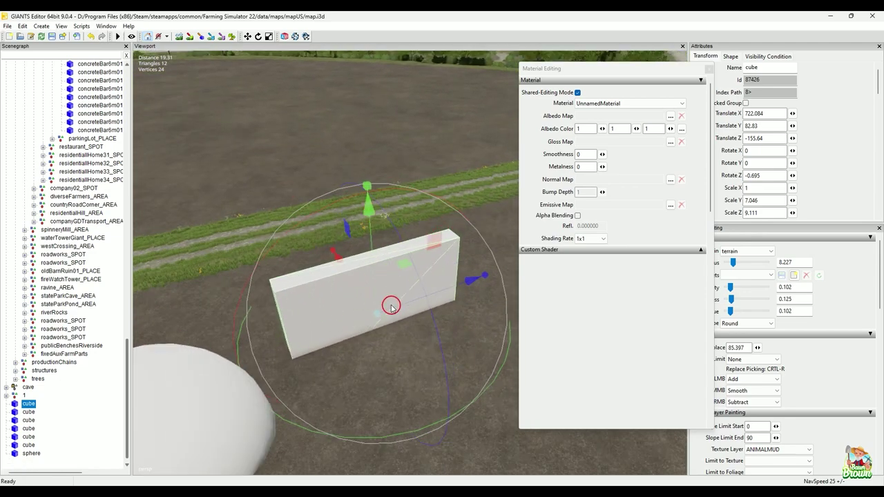
alt+drag(418, 333, 385, 347)
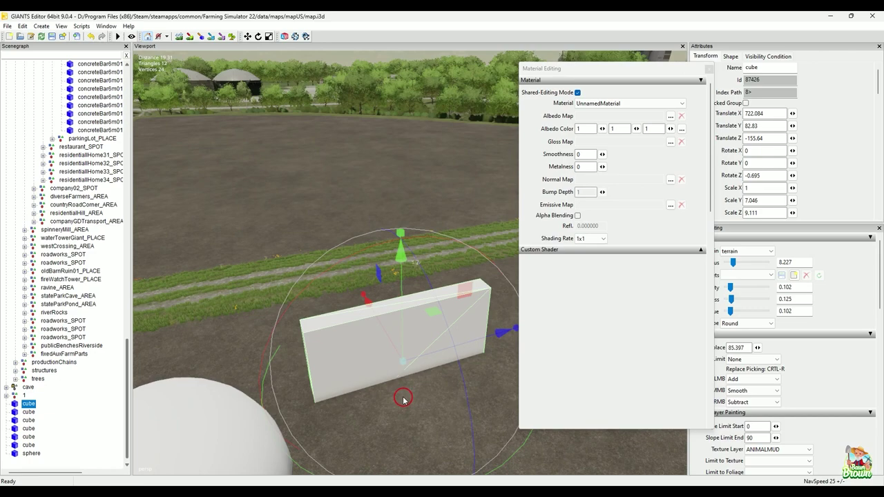
alt+drag(385, 384, 269, 379)
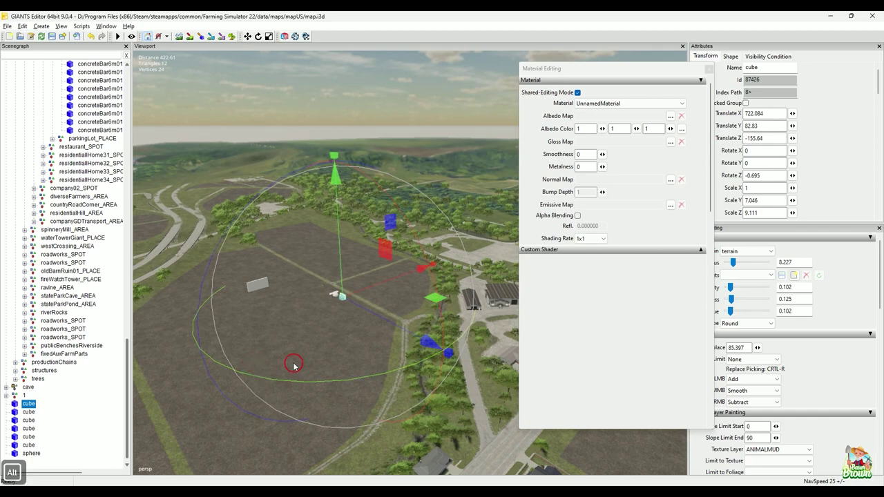
alt+right_drag(227, 371, 387, 333)
alt+middle_drag(263, 338, 323, 366)
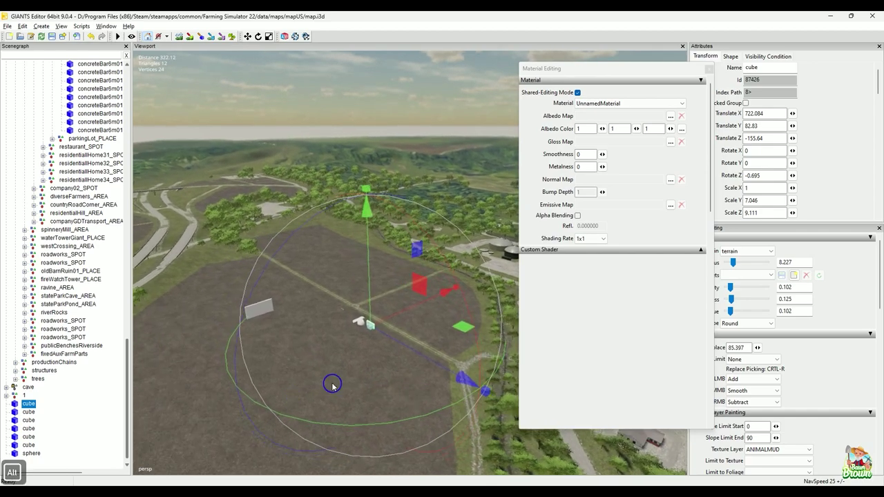
alt+right_drag(334, 385, 459, 344)
alt+drag(460, 343, 471, 328)
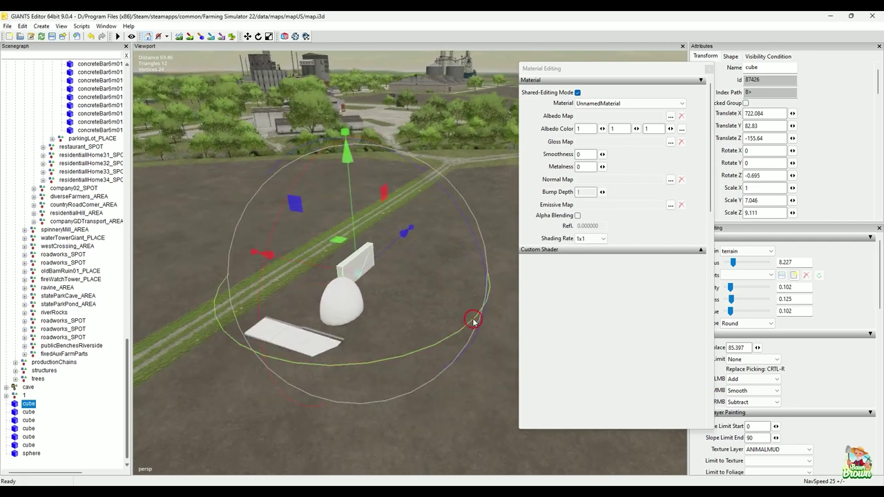
alt+drag(283, 336, 345, 352)
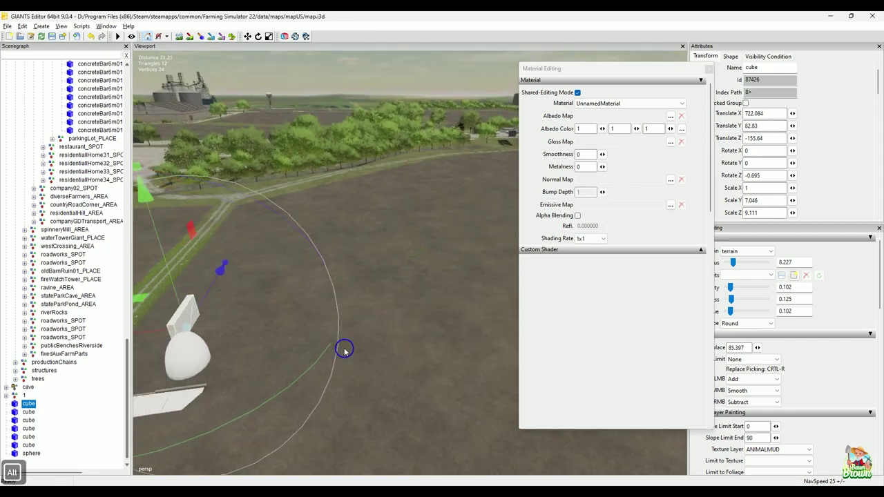
alt+right_drag(344, 350, 359, 364)
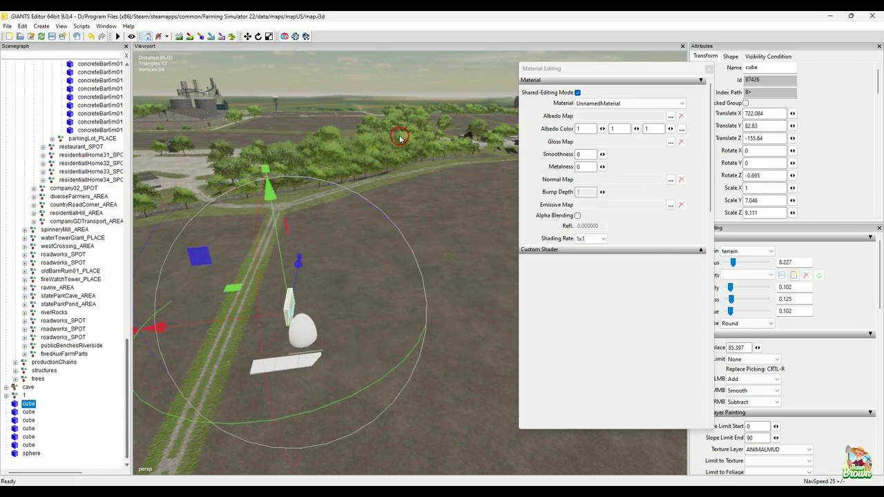
alt+middle_drag(401, 140, 446, 299)
alt+drag(426, 278, 371, 334)
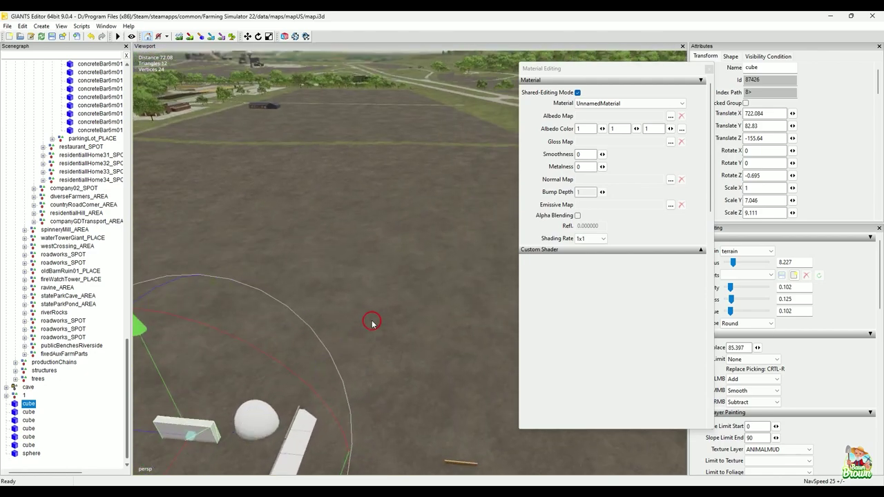
alt+drag(375, 278, 295, 323)
alt+right_drag(295, 323, 380, 370)
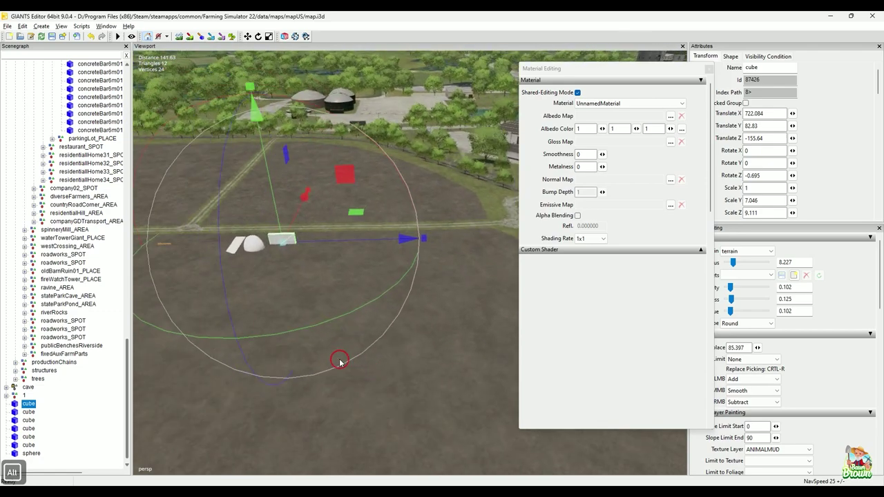
alt+right_drag(339, 359, 335, 401)
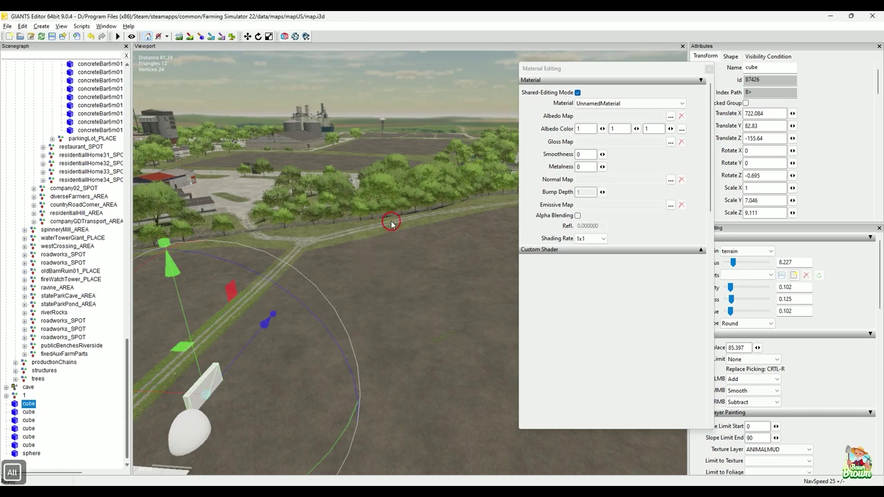
alt+middle_drag(392, 223, 222, 347)
alt+drag(222, 347, 269, 377)
alt+right_drag(269, 377, 337, 347)
alt+drag(337, 344, 385, 288)
mouse_move(385, 289)
alt+middle_down()
mouse_move(389, 378)
mouse_move(398, 300)
alt+middle_up()
alt+middle_drag(373, 272, 412, 275)
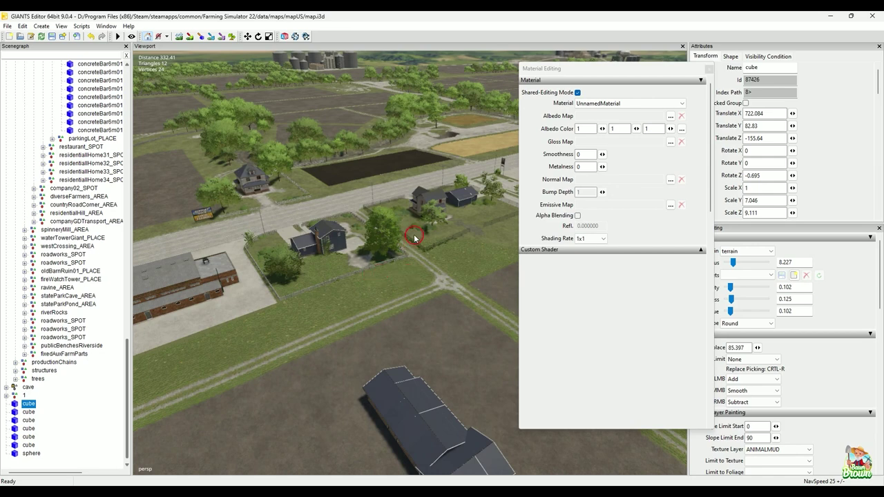
alt+drag(317, 253, 205, 286)
click(430, 334)
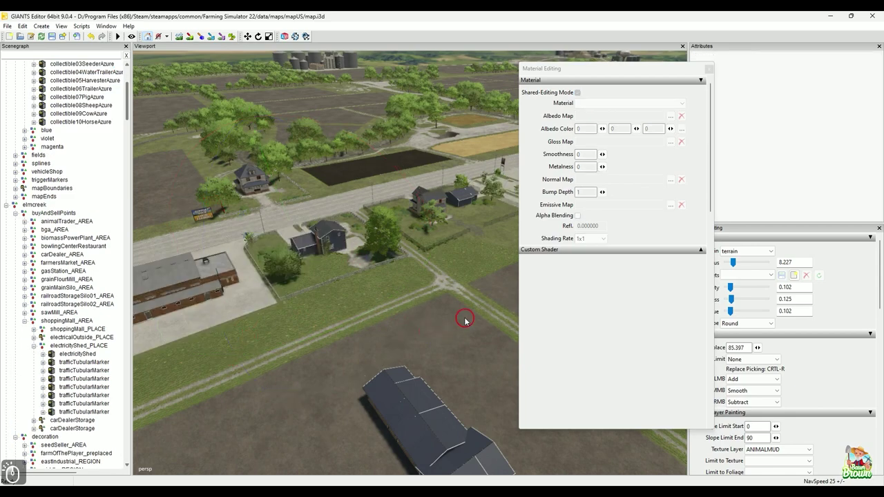
alt+drag(466, 319, 266, 232)
alt+middle_drag(266, 233, 357, 371)
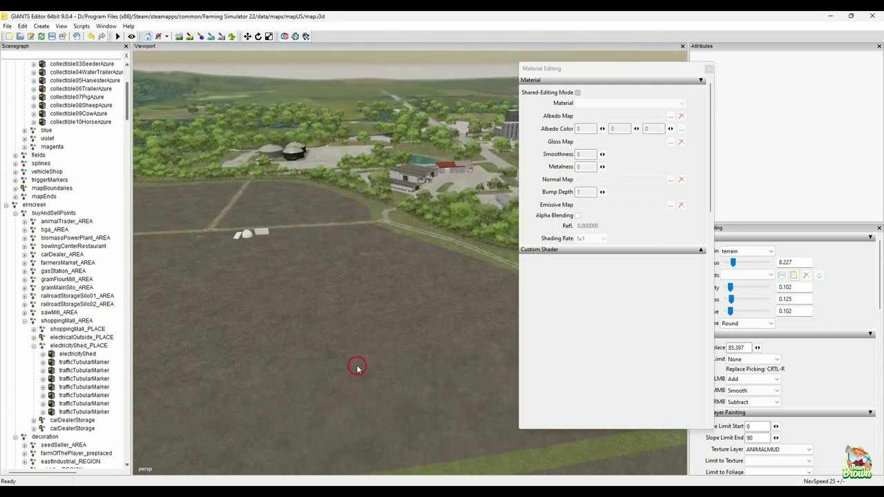
alt+middle_drag(332, 328, 387, 306)
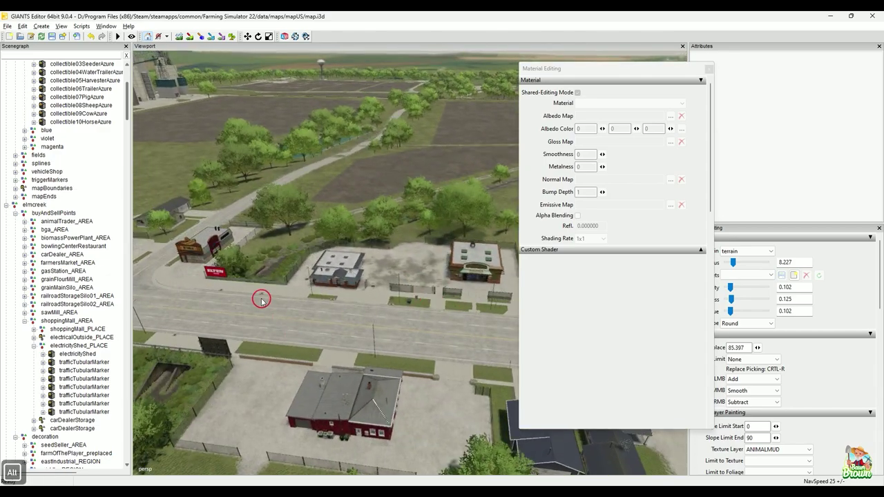
alt+middle_drag(262, 299, 344, 314)
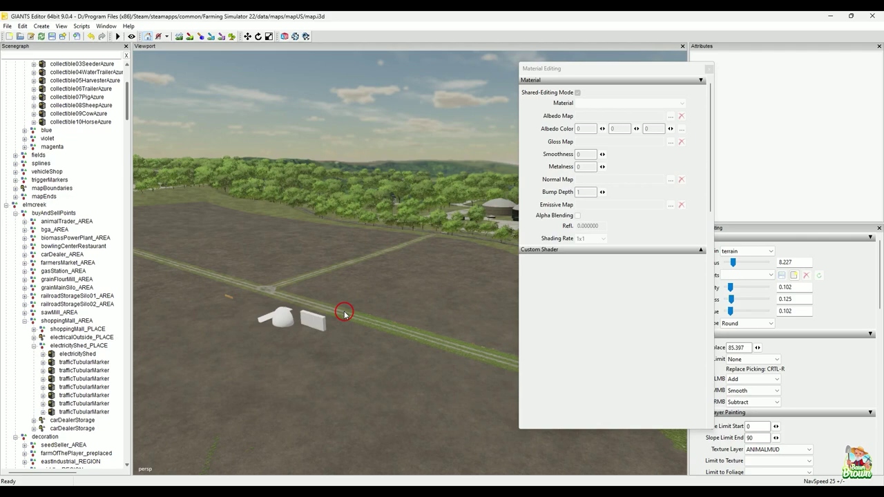
alt+middle_drag(403, 244, 397, 377)
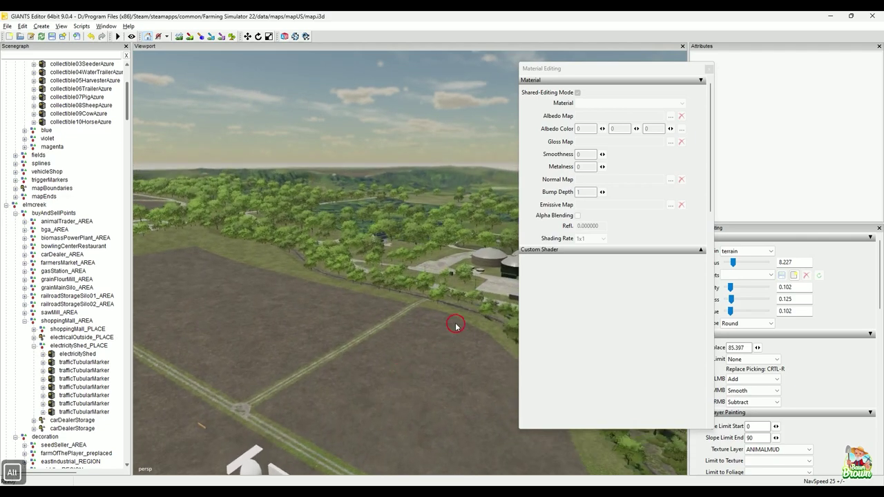
alt+drag(456, 324, 408, 360)
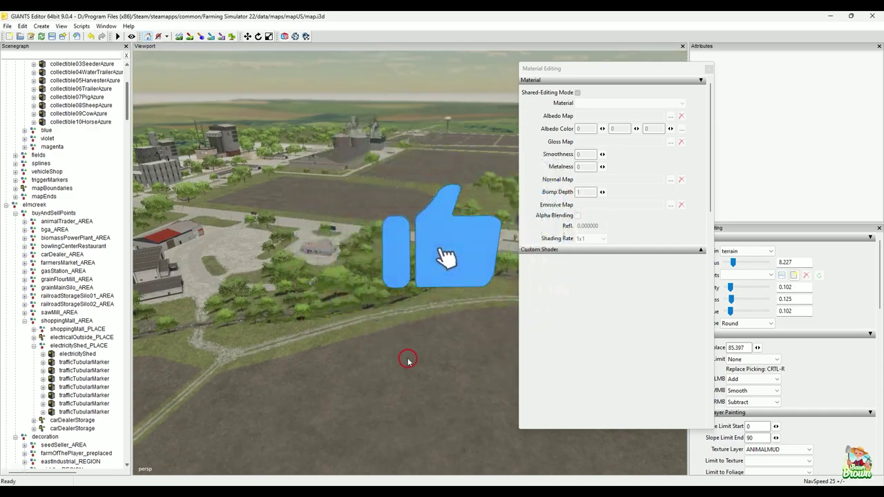